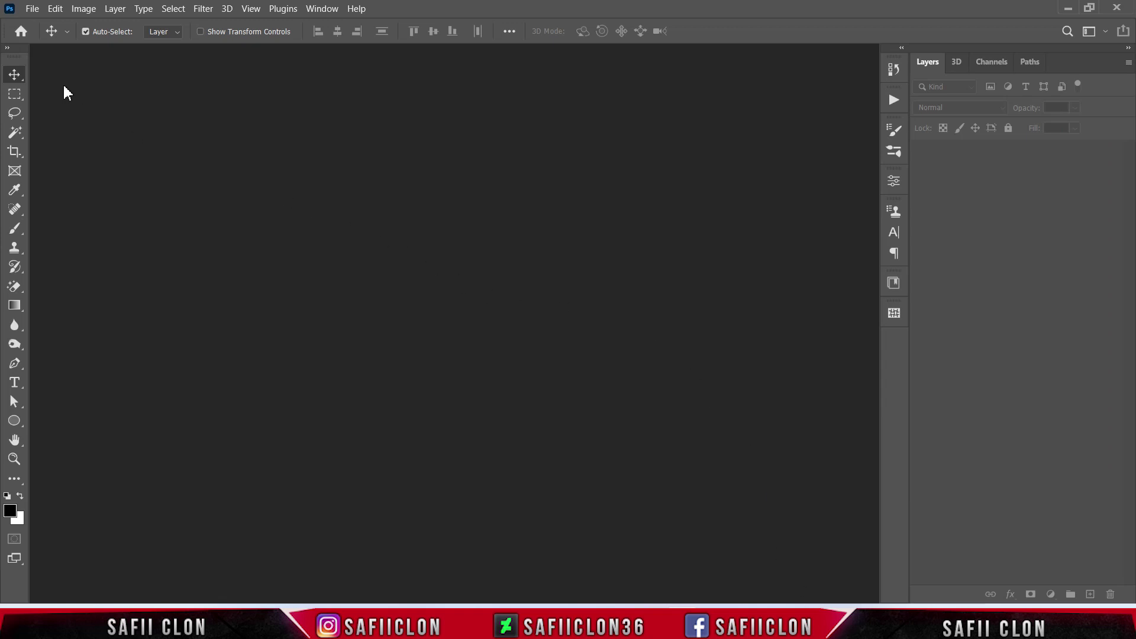
Create a new white RGB document of 1920 × 1080 pixels at 300 pixels/inch
click(32, 8)
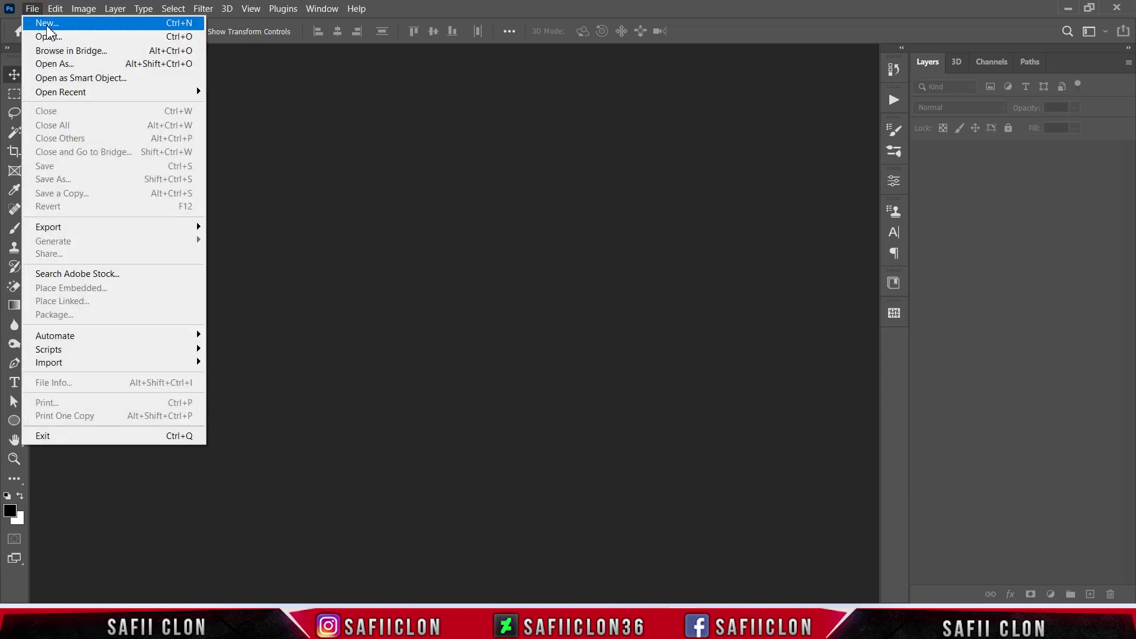
click(50, 26)
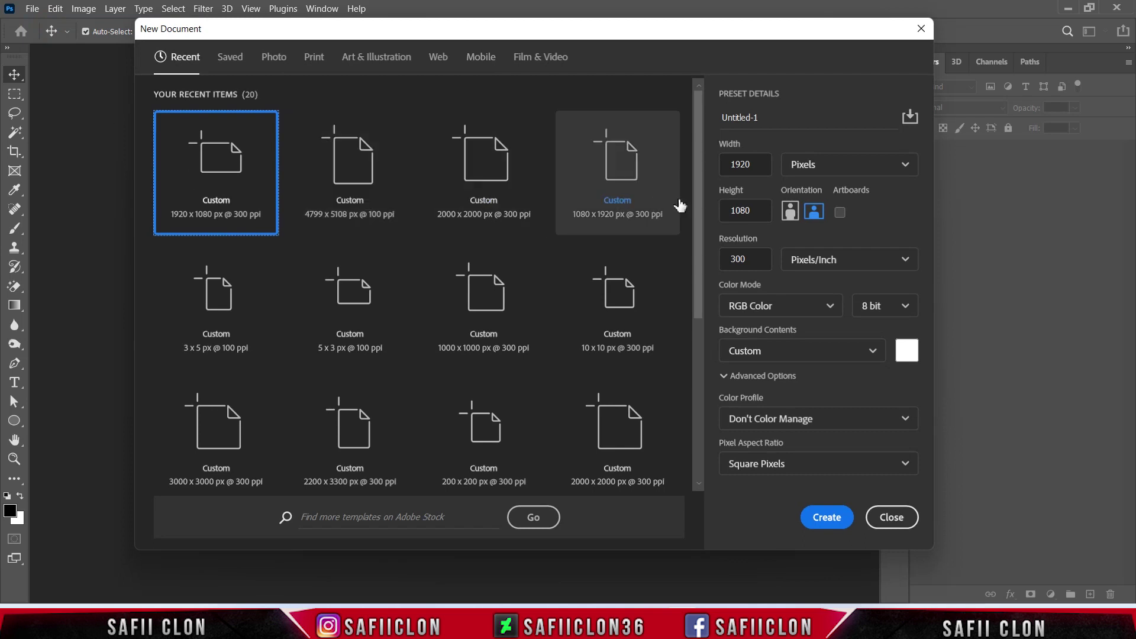
click(857, 172)
click(805, 190)
double_click(748, 165)
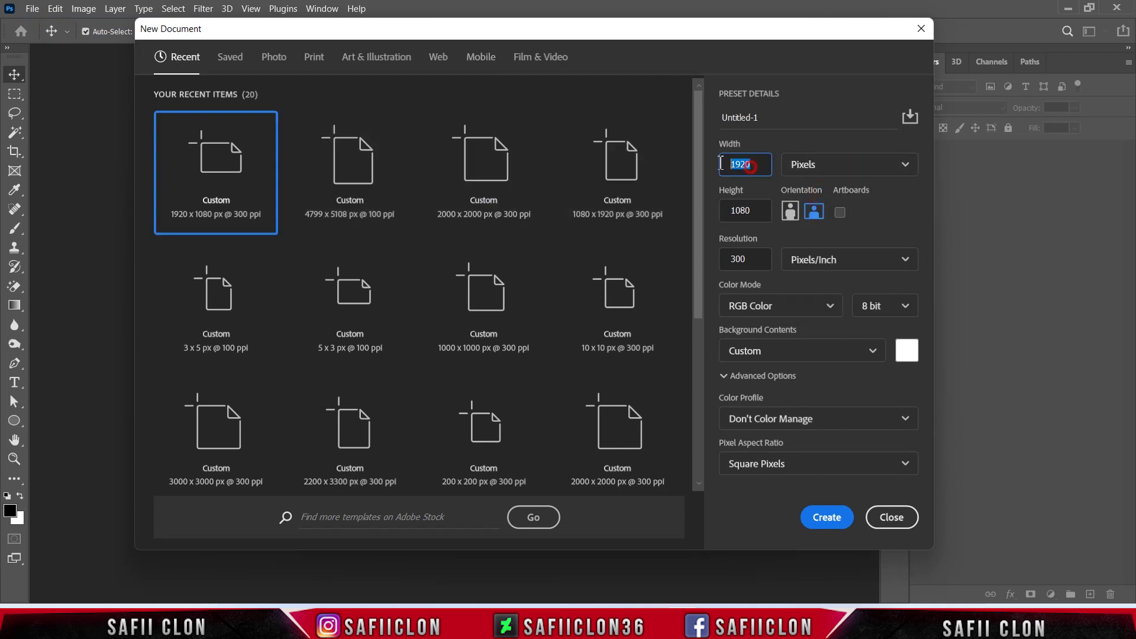
text(1920)
double_click(758, 210)
text(1)
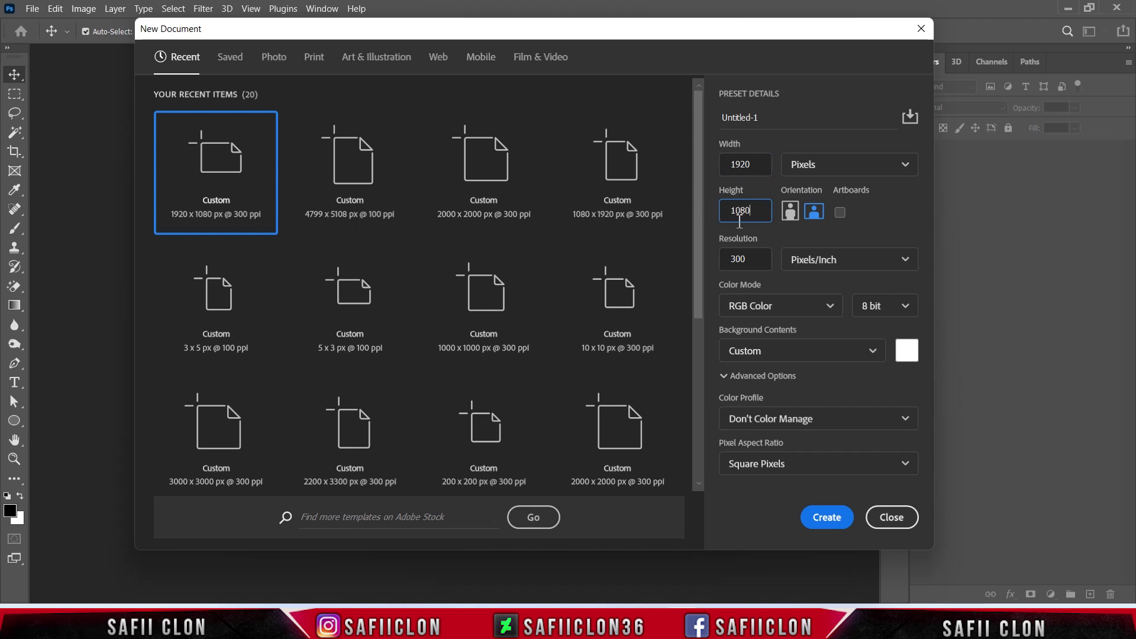
click(846, 259)
click(813, 287)
double_click(749, 259)
click(827, 519)
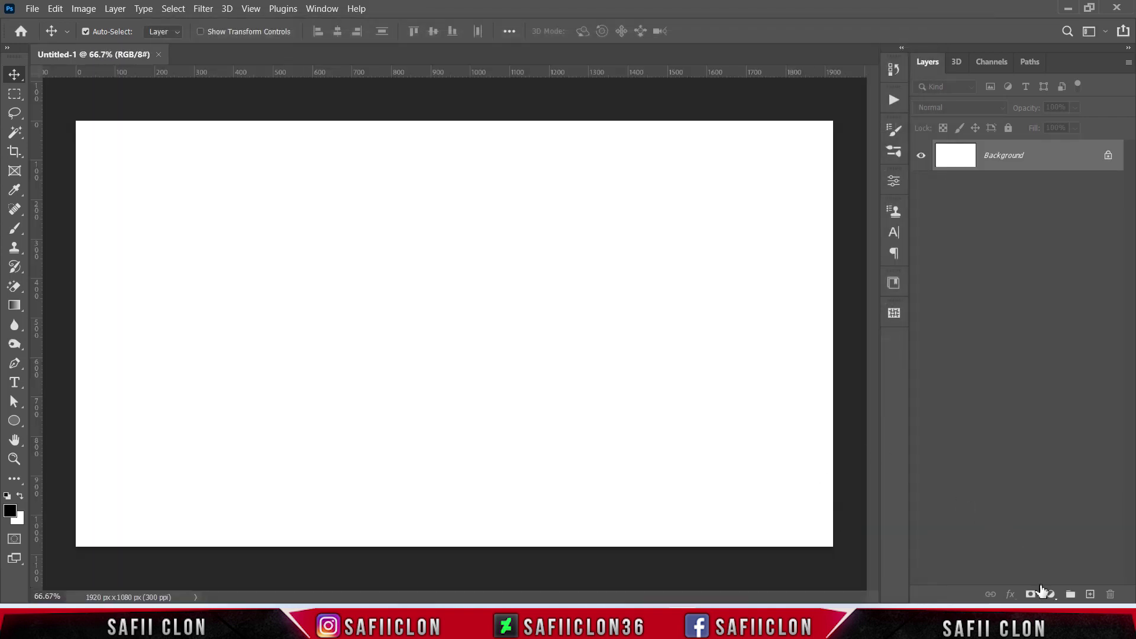
Add a Solid Color fill layer and convert Color Fill 1 into a smart object
click(1041, 592)
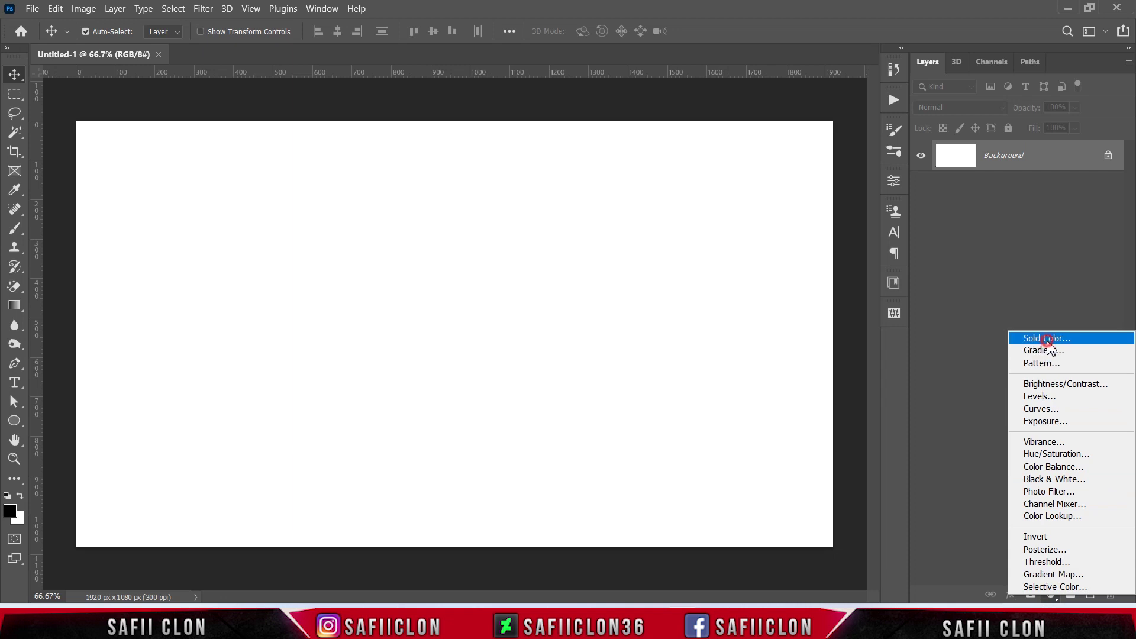
click(1041, 338)
text(f2d4d4ffffff)
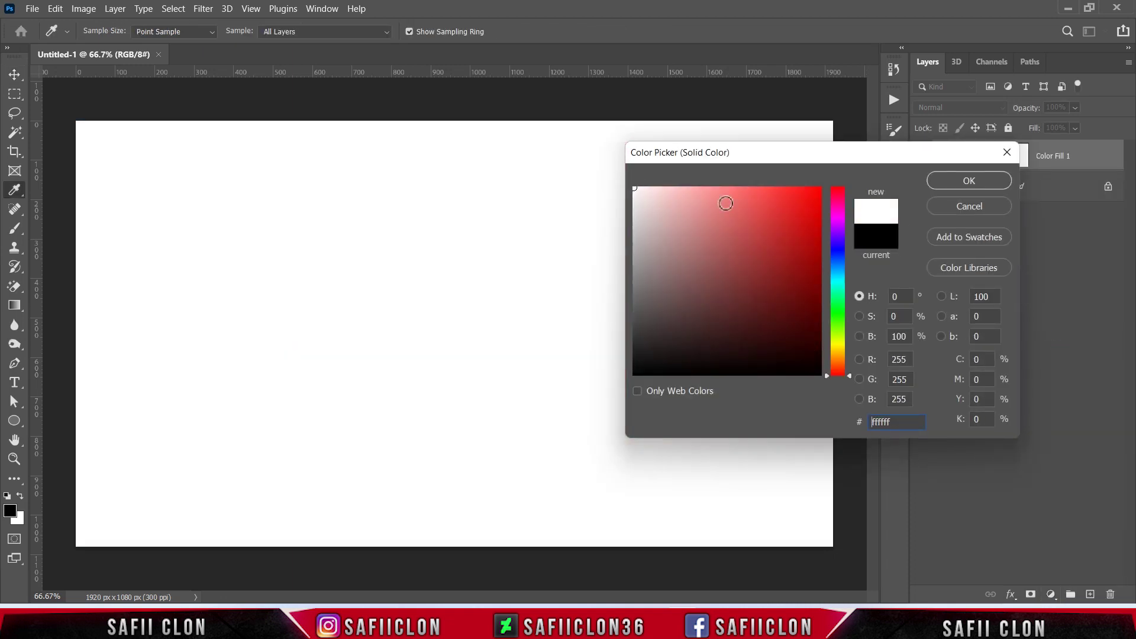
click(967, 184)
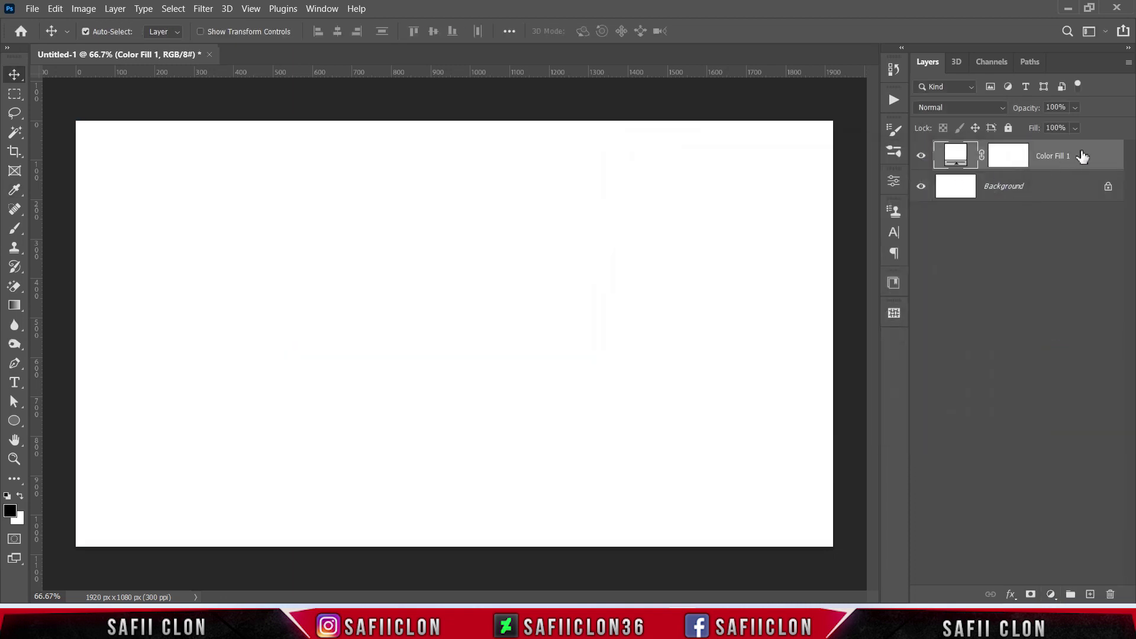
right_click(1081, 157)
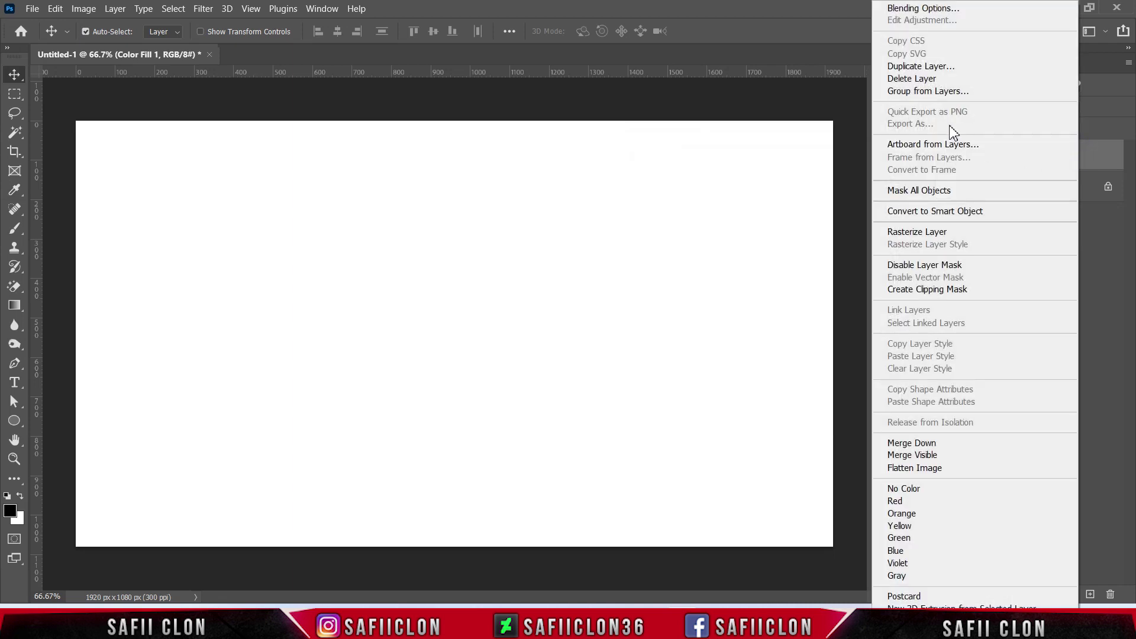
click(920, 214)
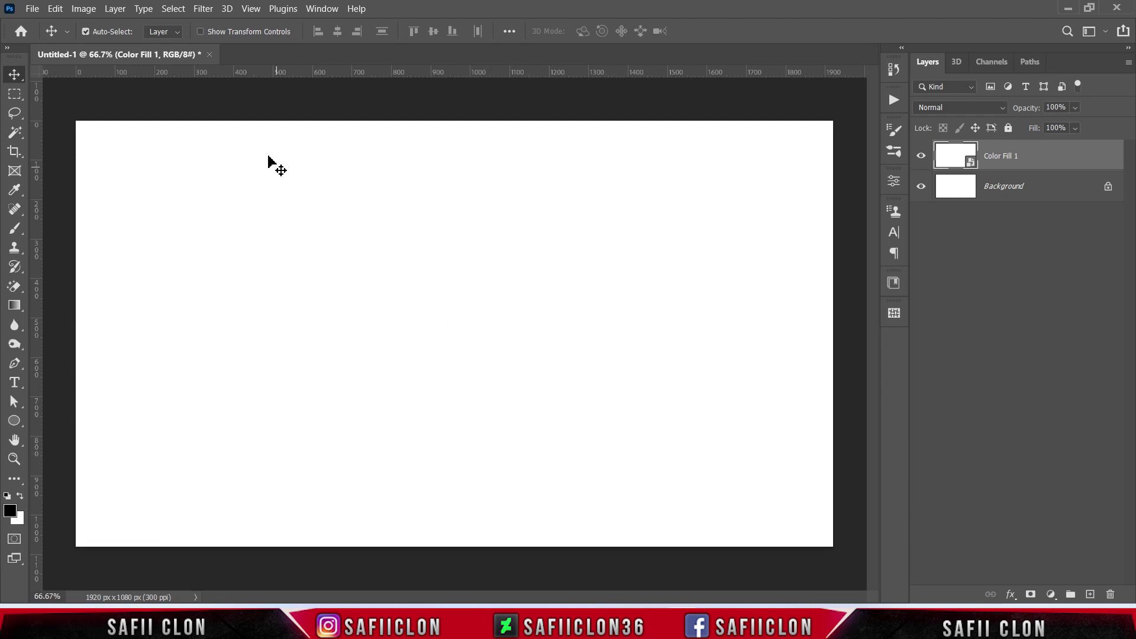
Render Clouds, then Difference Clouds, as smart filters on Color Fill 1
click(201, 10)
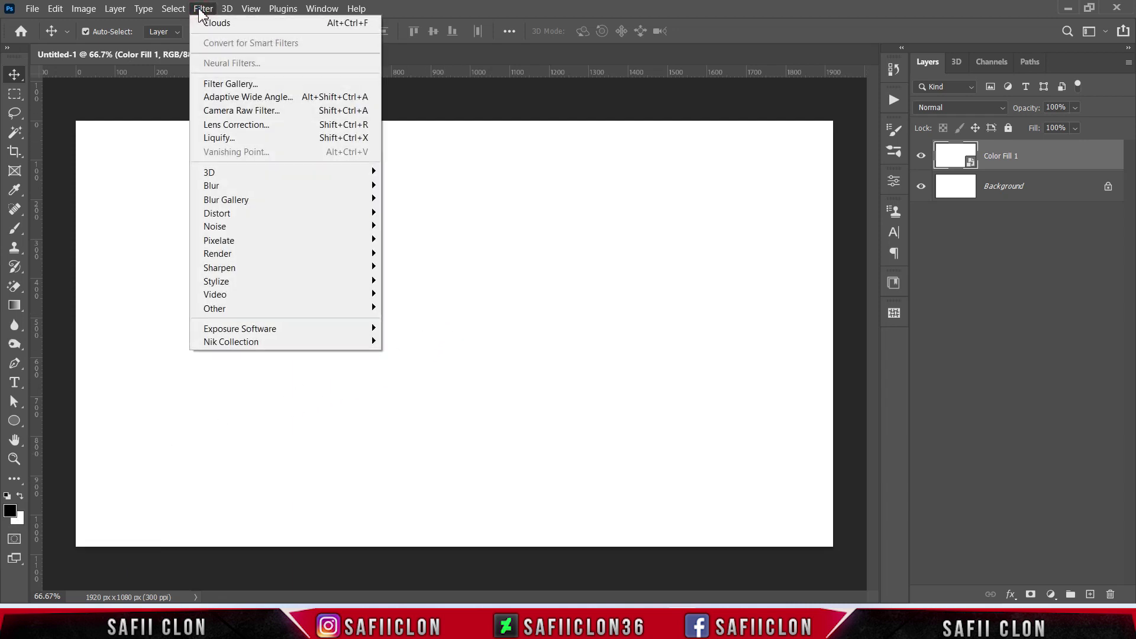
mouse_move(218, 254)
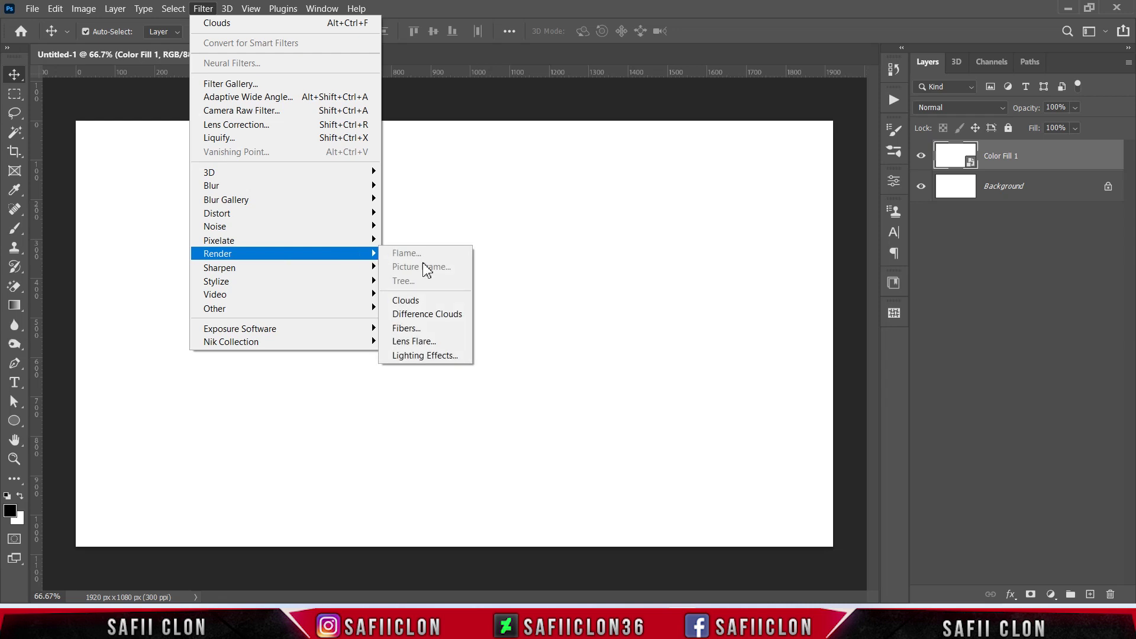
click(418, 304)
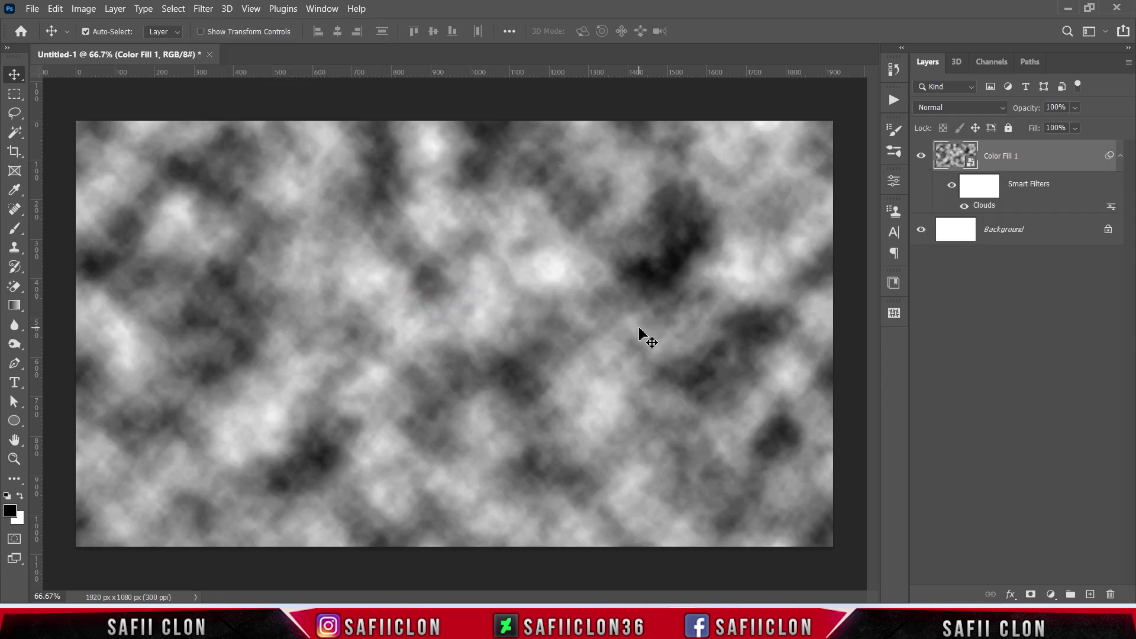
click(203, 9)
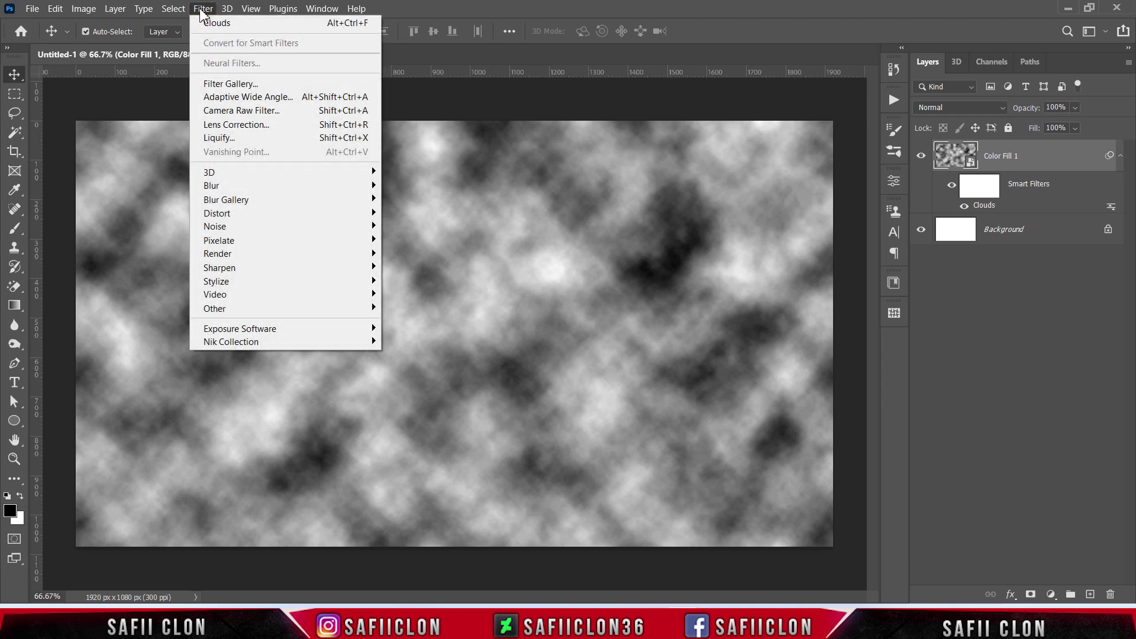
mouse_move(218, 254)
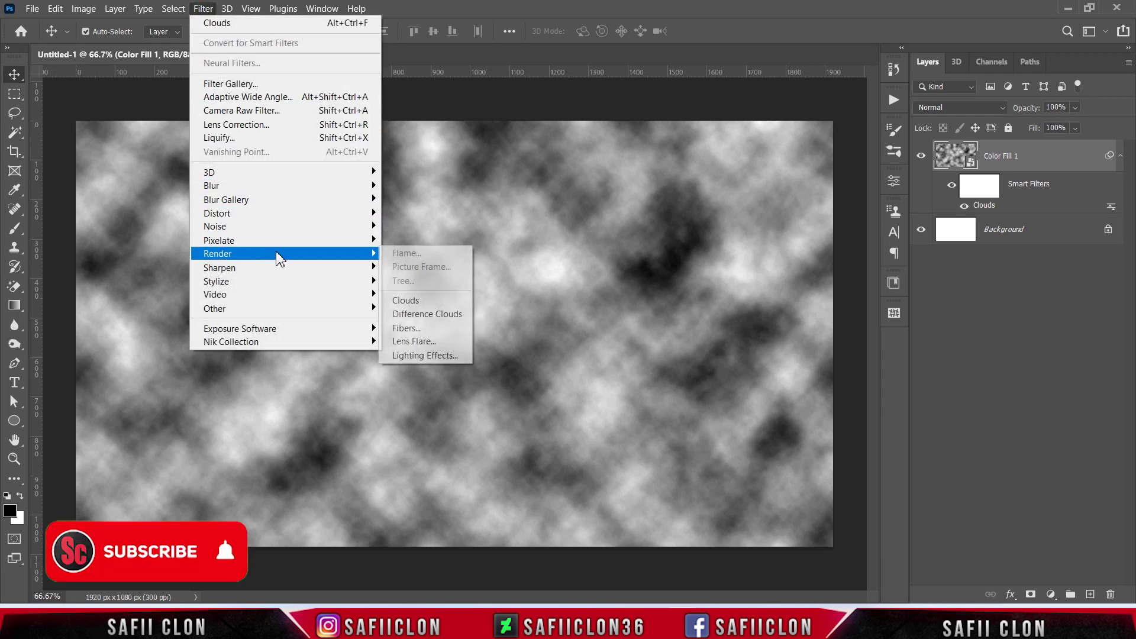
click(444, 315)
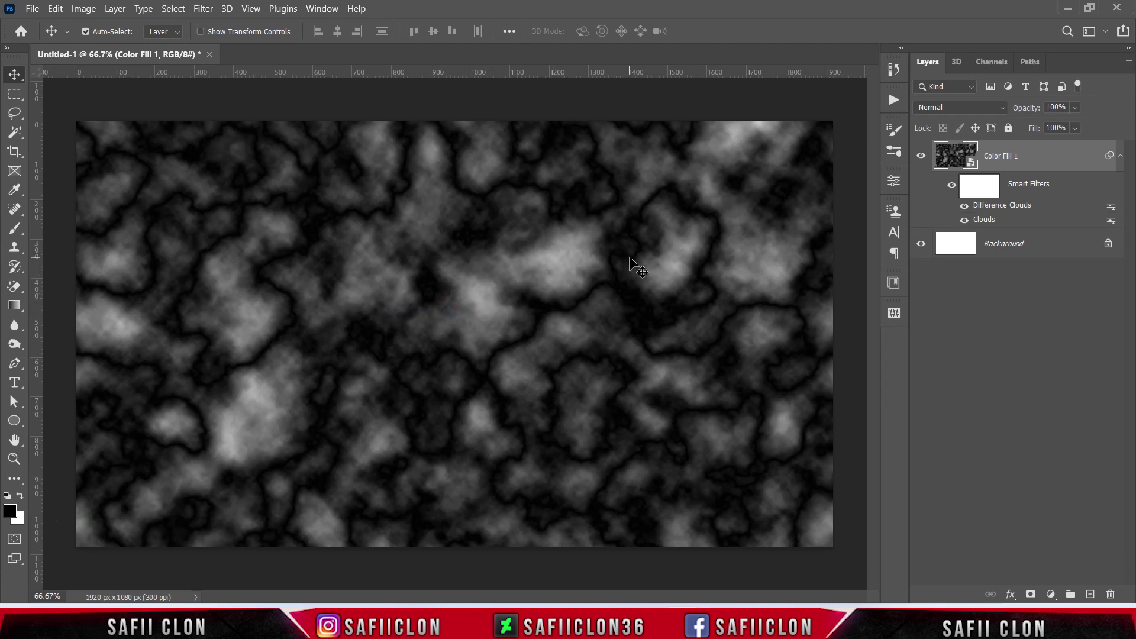
Apply the Filter Gallery's Artistic > Poster Edges effect with Edge Intensity 2
click(203, 10)
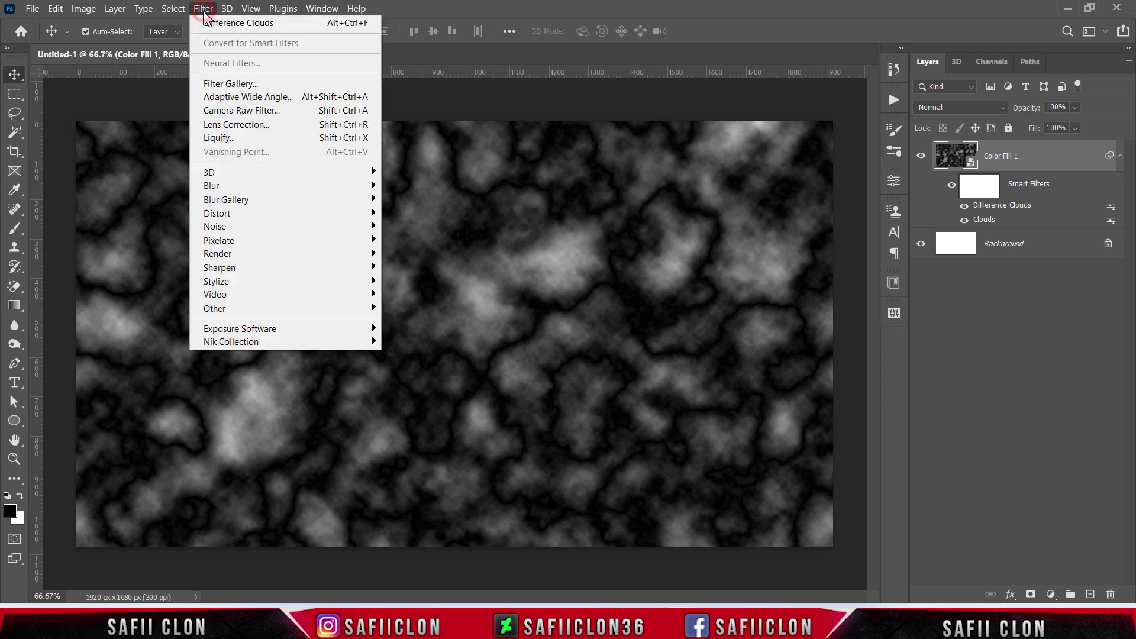
click(255, 88)
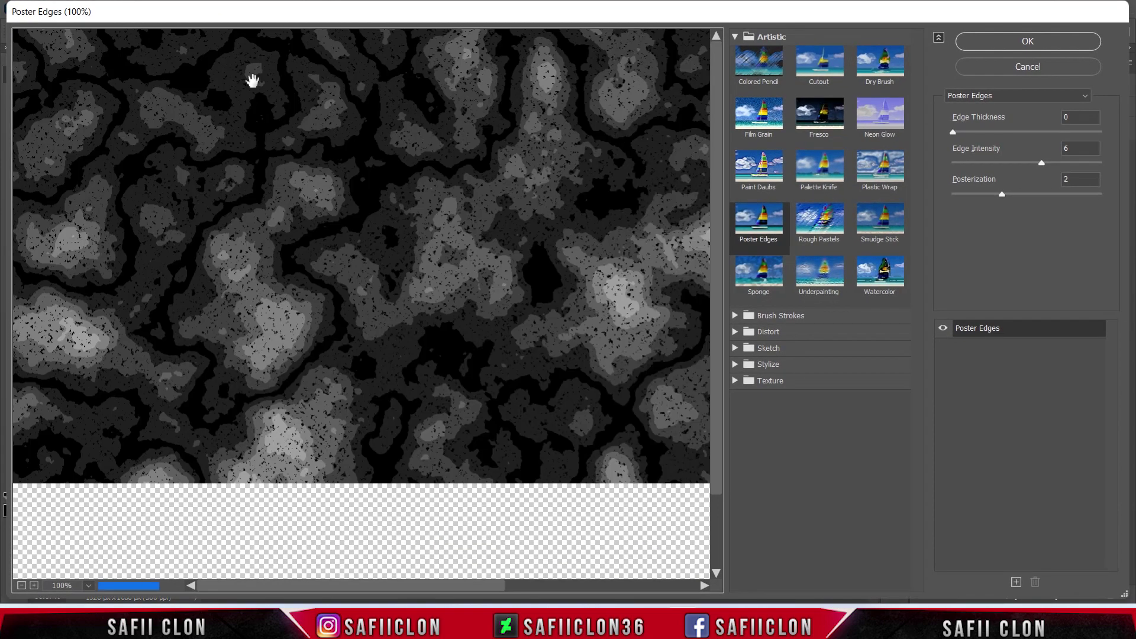
click(21, 585)
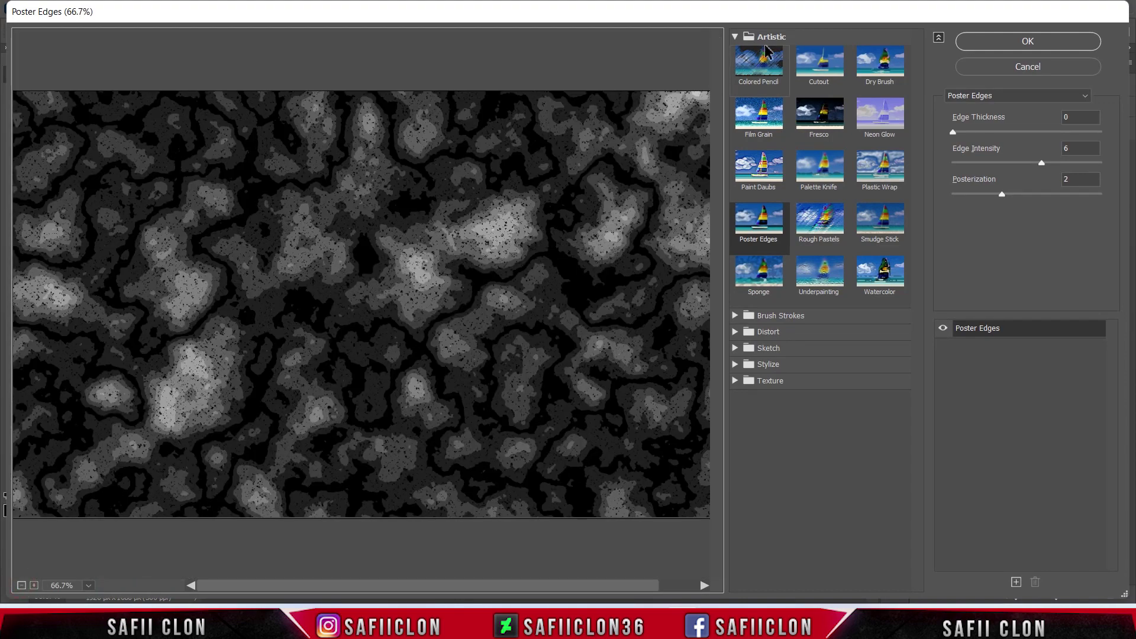
click(761, 227)
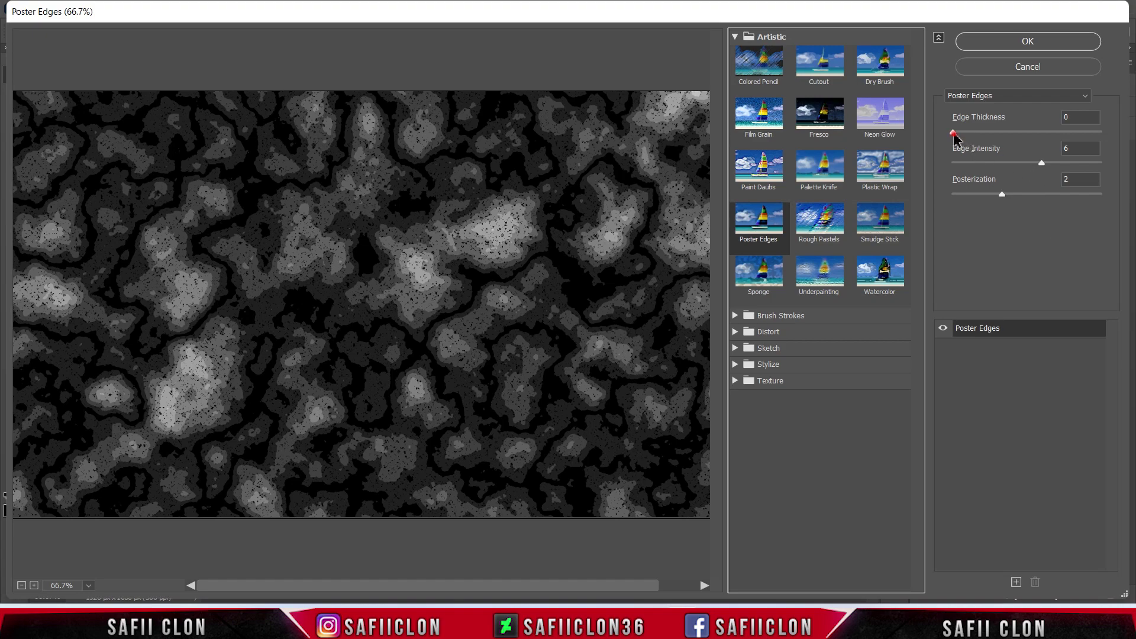
click(954, 134)
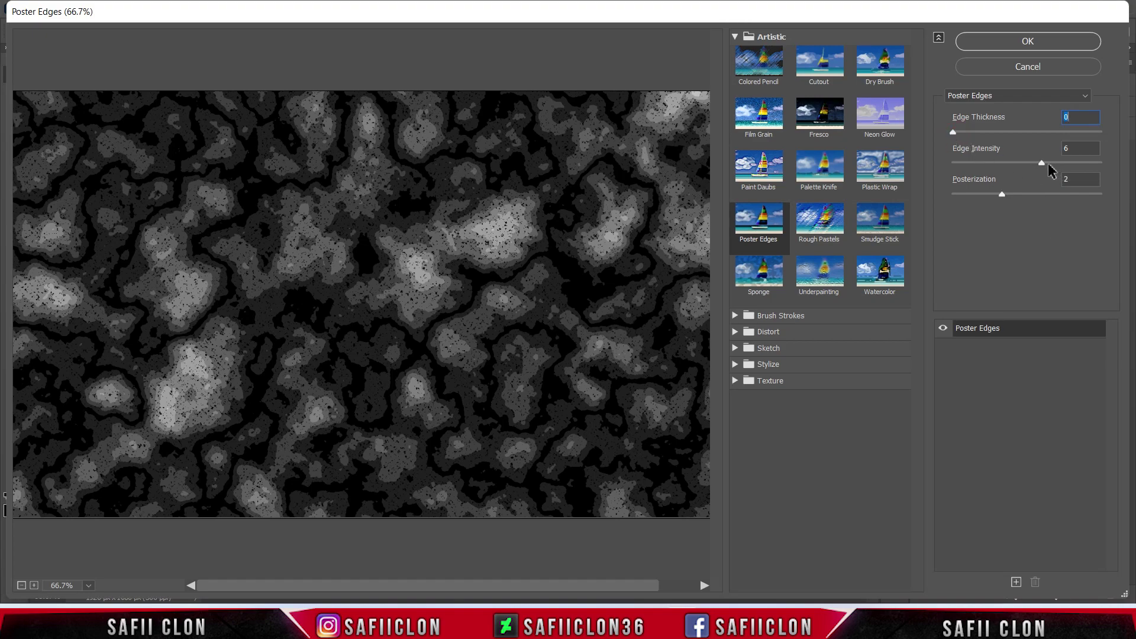
mouse_move(1048, 166)
mouse_down()
mouse_move(983, 166)
mouse_move(1048, 167)
mouse_move(1056, 193)
mouse_move(1004, 194)
mouse_up()
click(1006, 46)
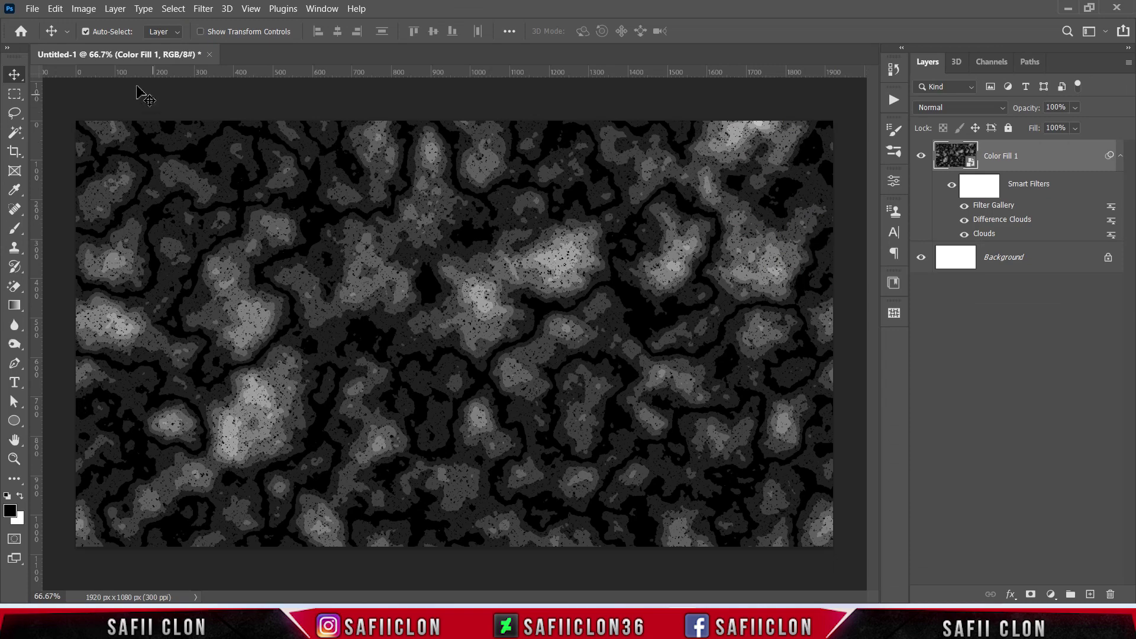
Apply an Exposure adjustment of +3.19 to the Color Fill 1 smart object
click(84, 9)
mouse_move(142, 44)
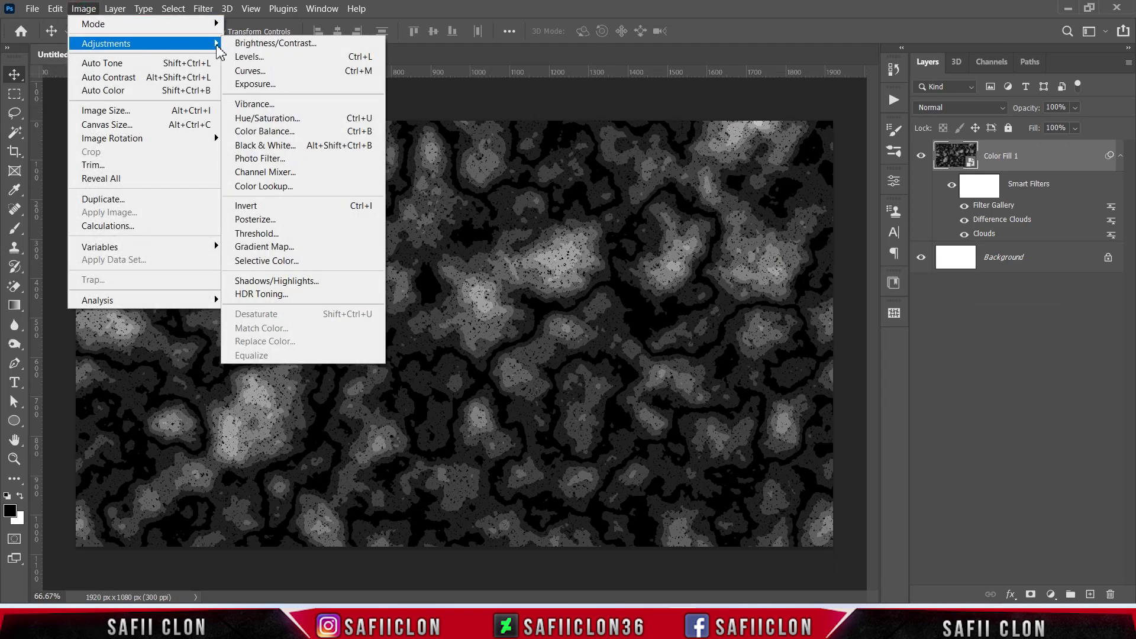
click(270, 88)
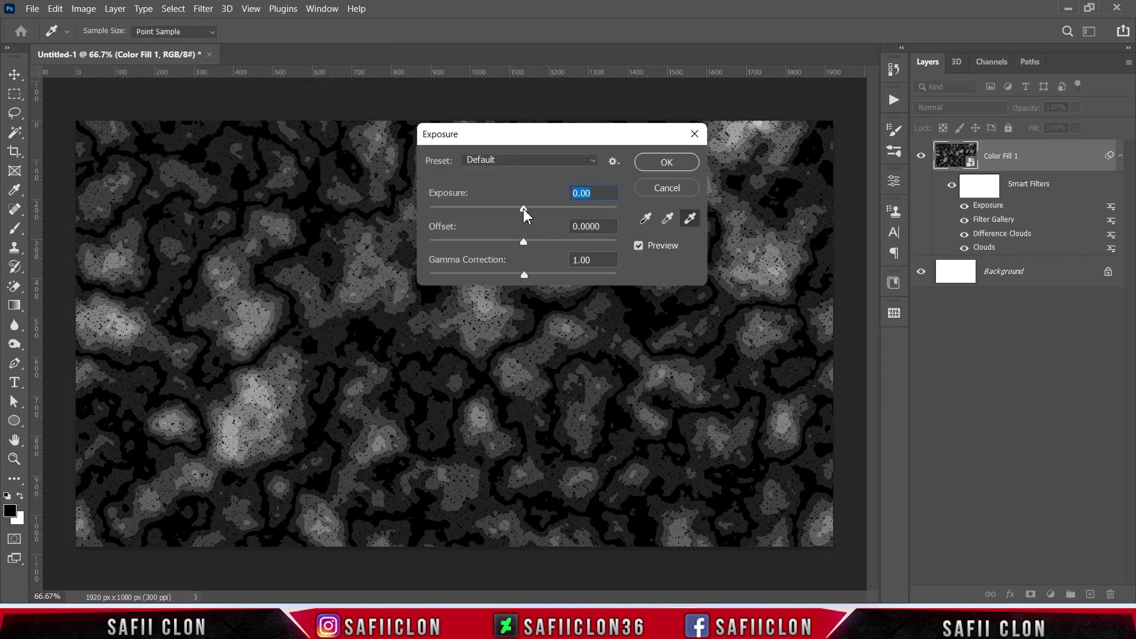
drag(523, 208, 569, 209)
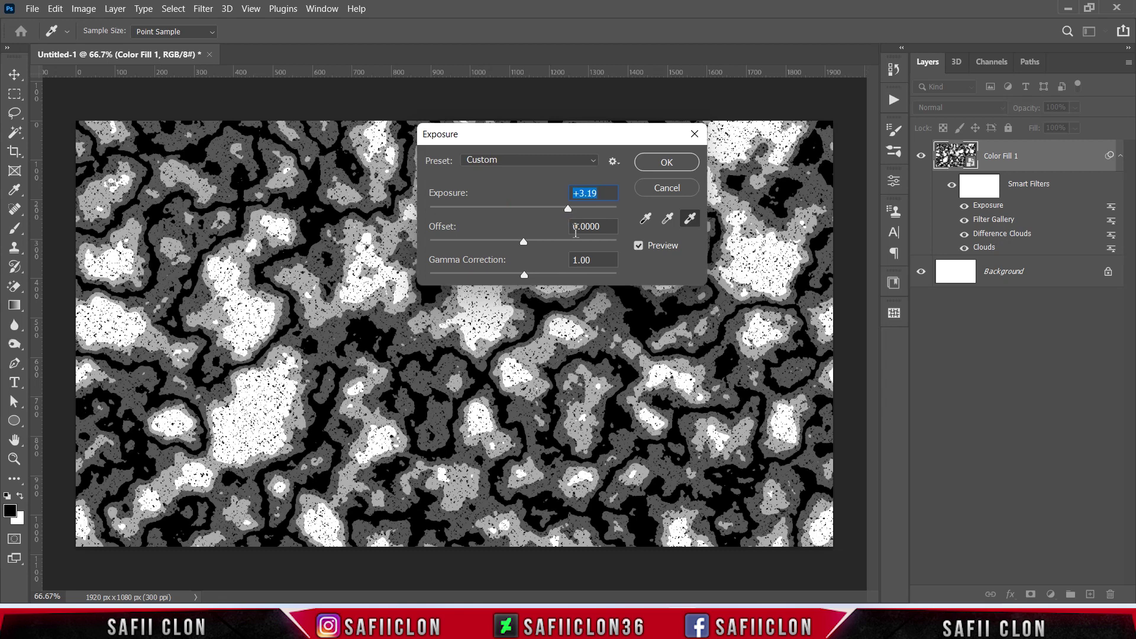
click(655, 164)
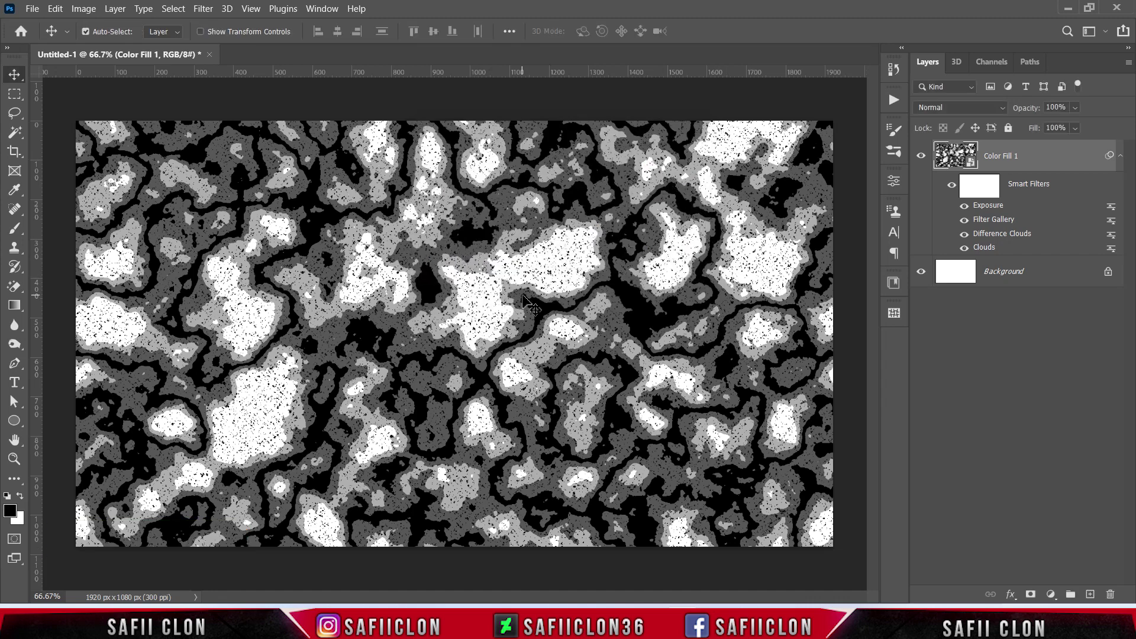
Apply a Noise > Median smart filter with radius 7 to the texture
click(203, 9)
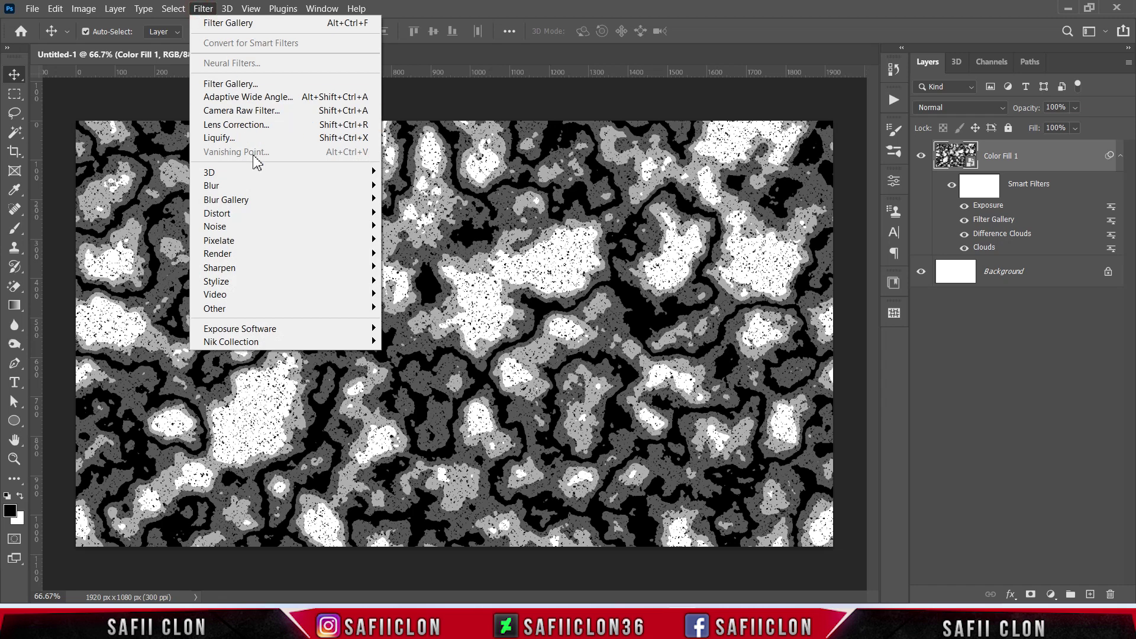
mouse_move(215, 226)
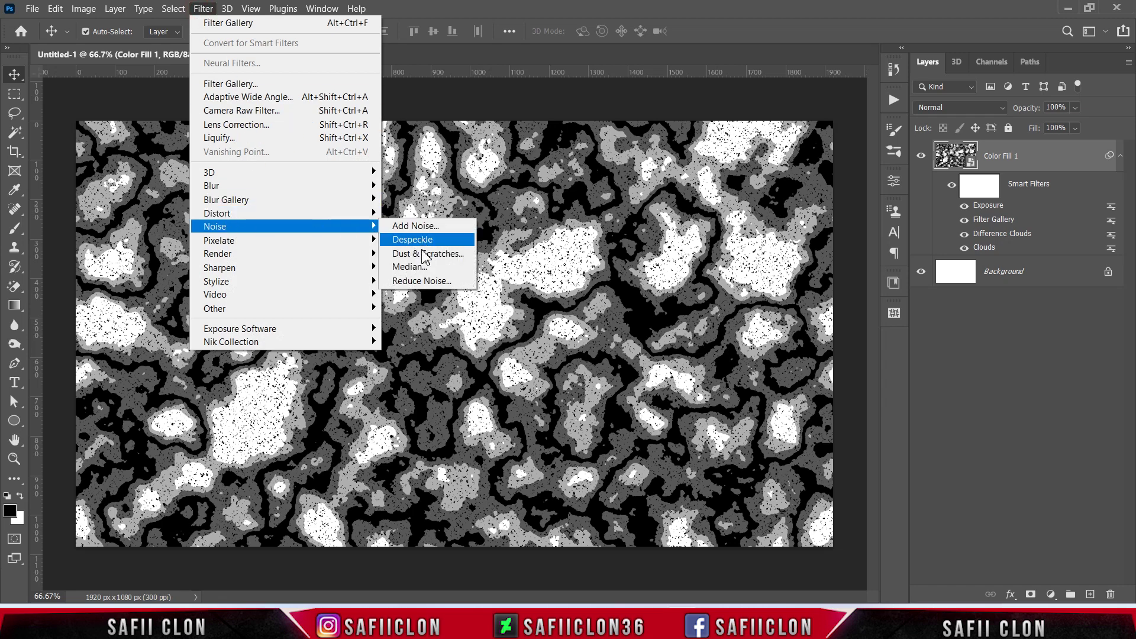
click(433, 270)
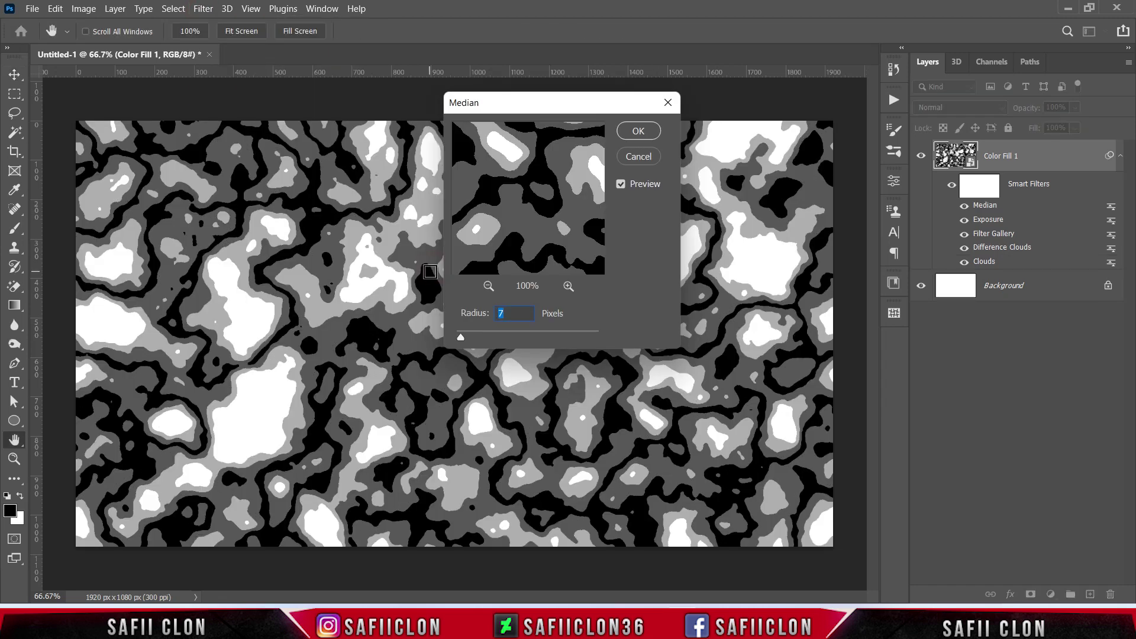
drag(461, 337, 461, 335)
drag(569, 105, 763, 152)
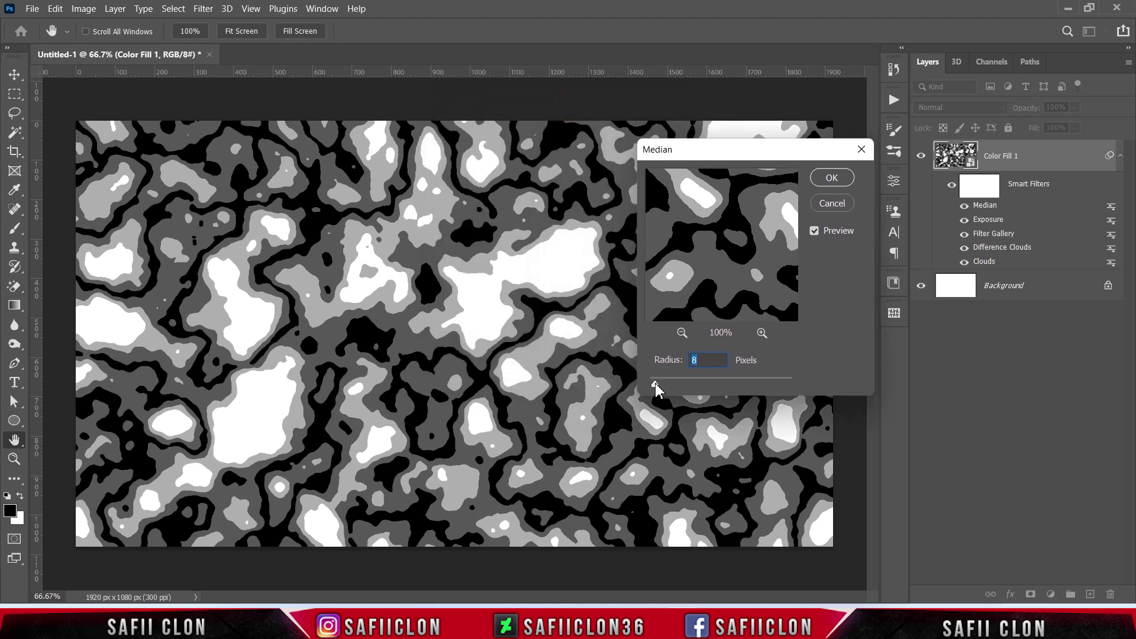
drag(656, 388, 659, 389)
click(656, 386)
click(655, 384)
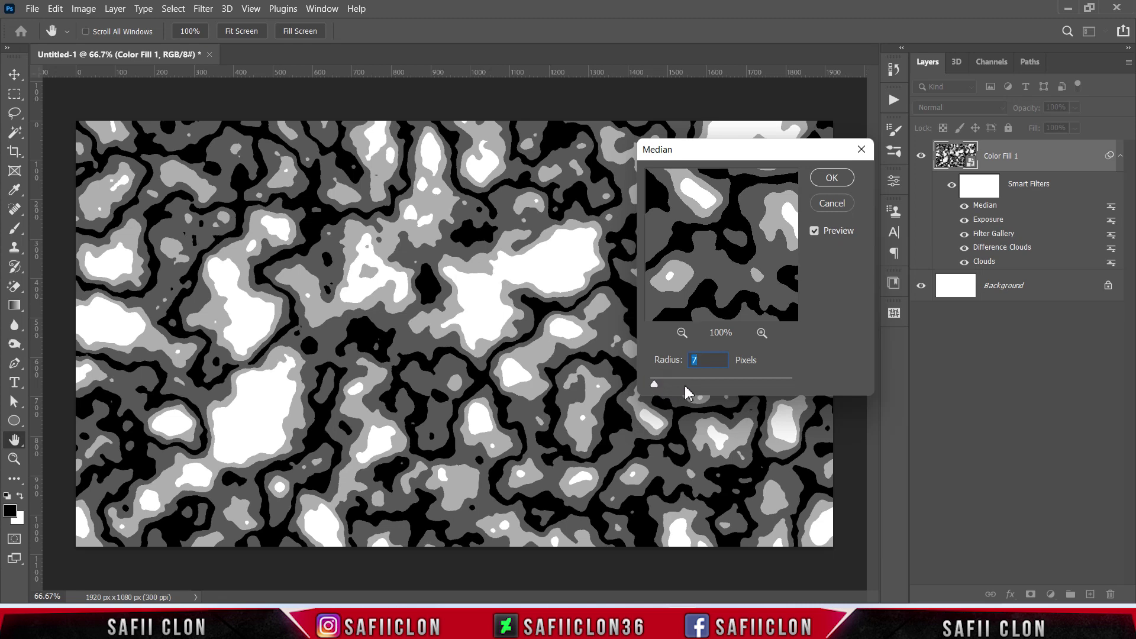
click(831, 179)
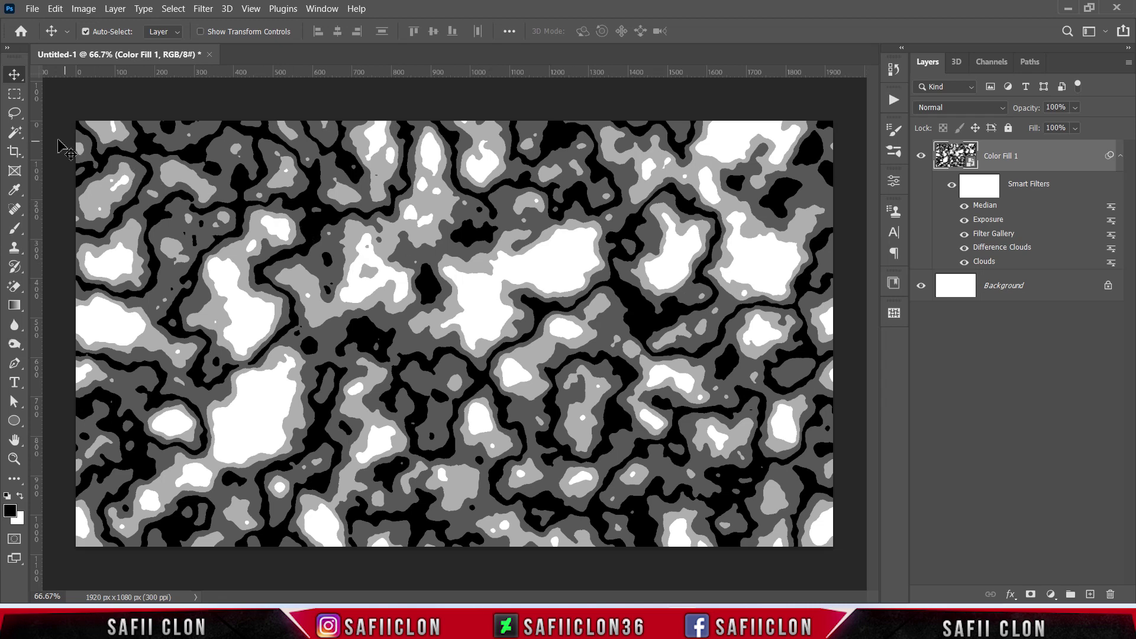
Magic Wand-select one black blob and extend it to all similar black areas
drag(16, 138, 72, 169)
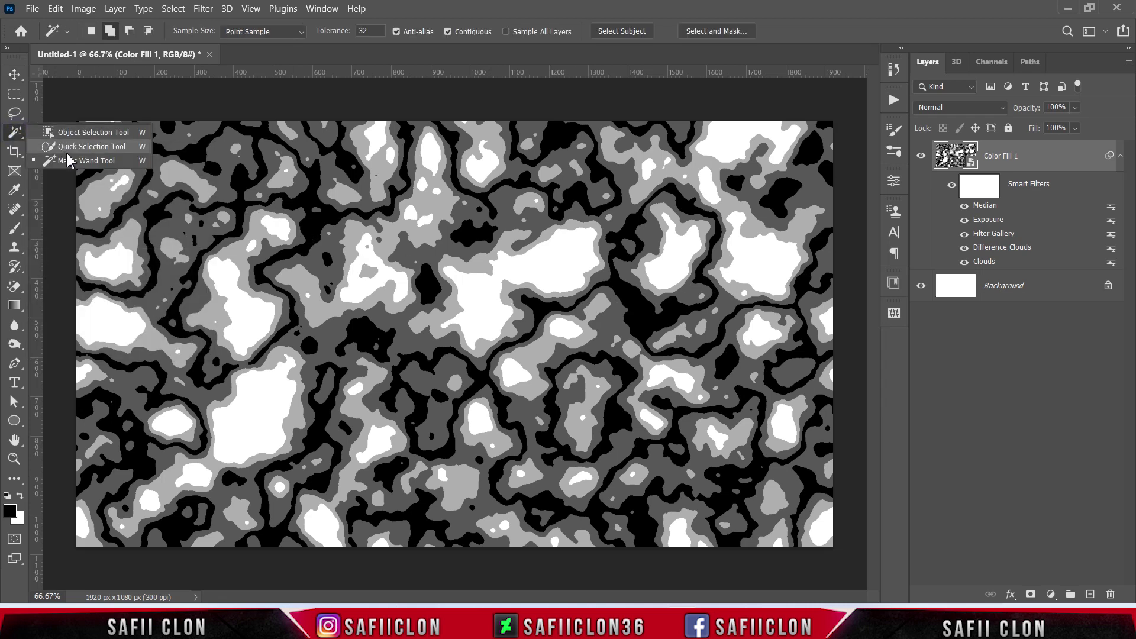
click(86, 161)
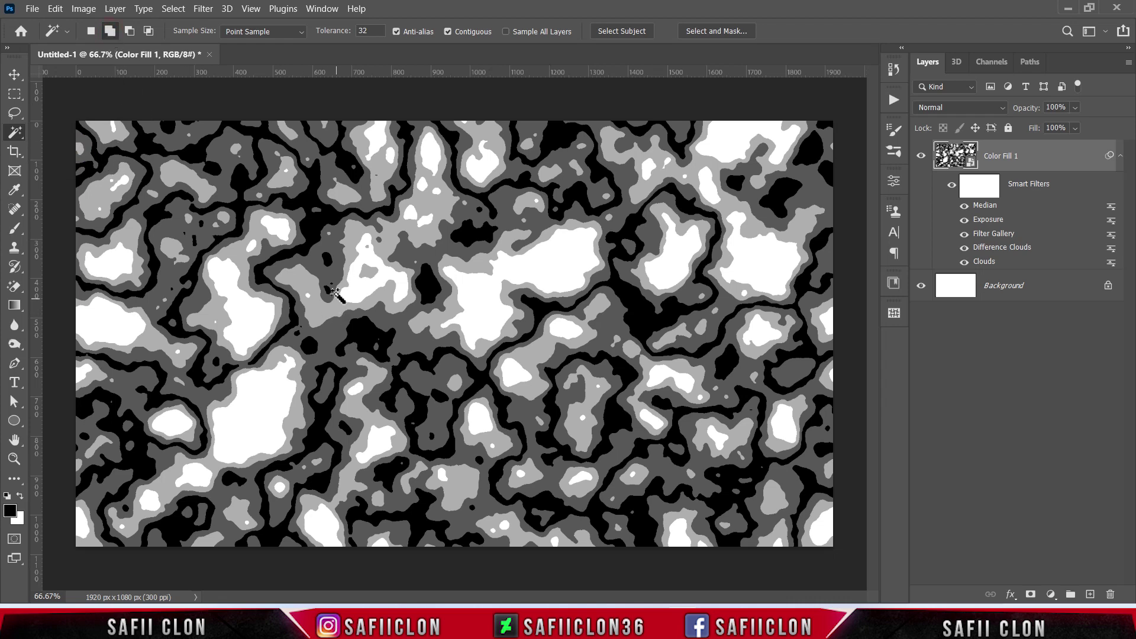
click(424, 291)
click(173, 8)
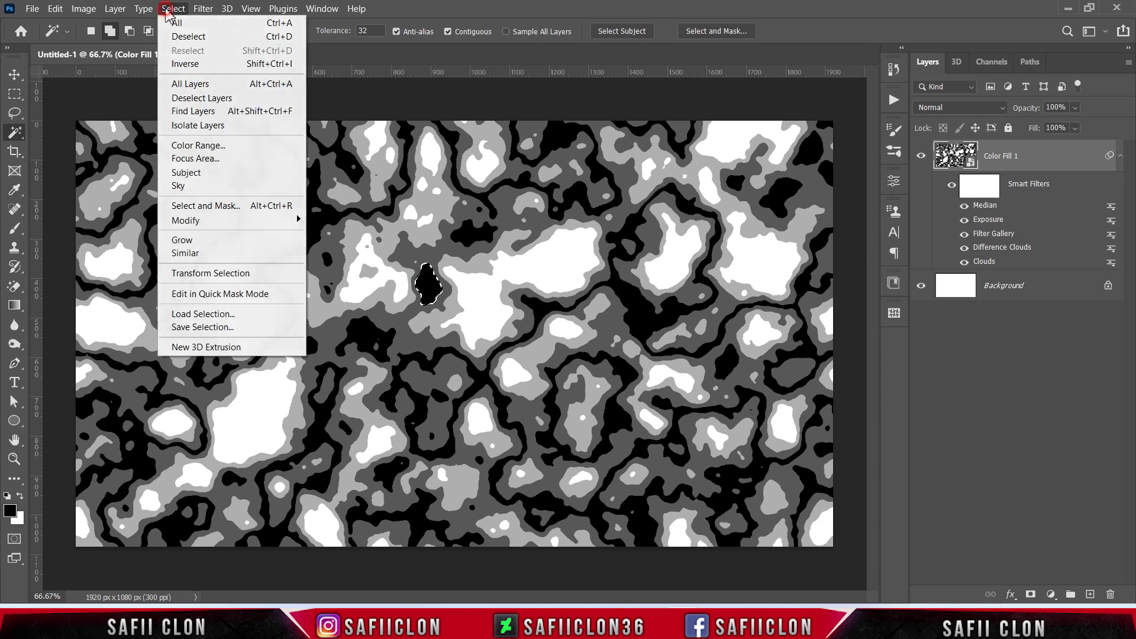
click(185, 253)
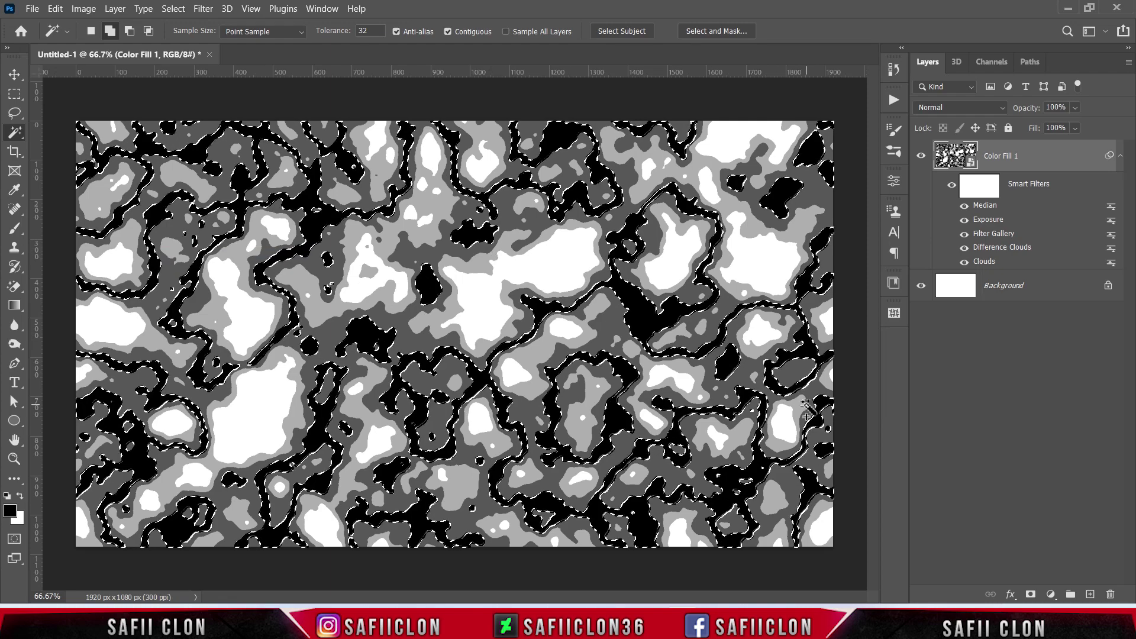
Fill the selected black areas with a dark teal #253836 Solid Color layer
click(1052, 596)
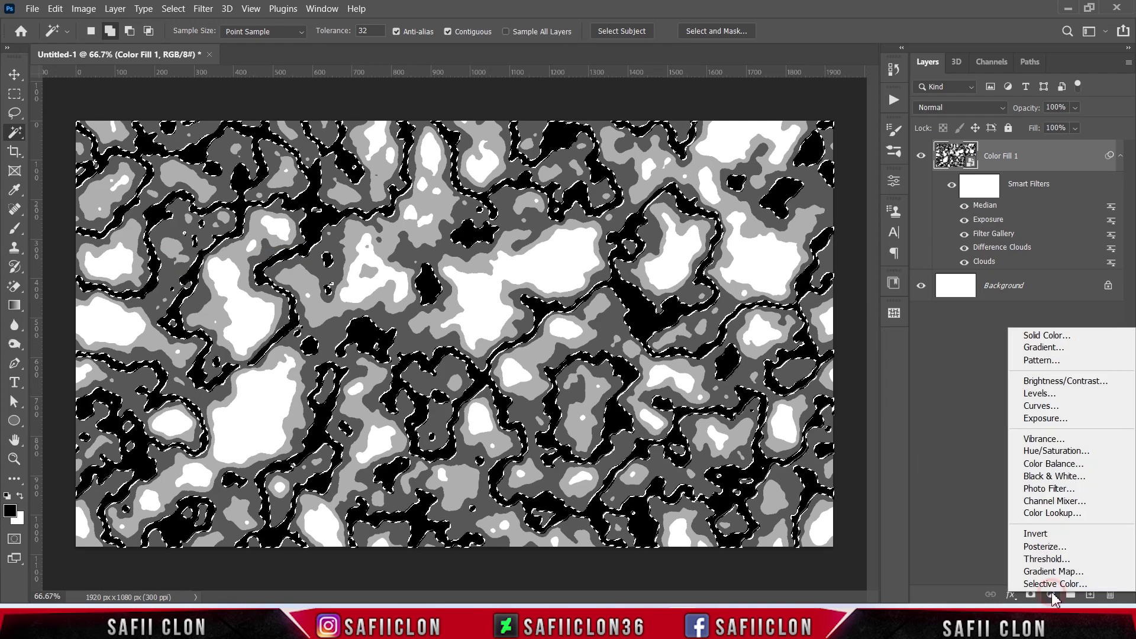
click(1065, 338)
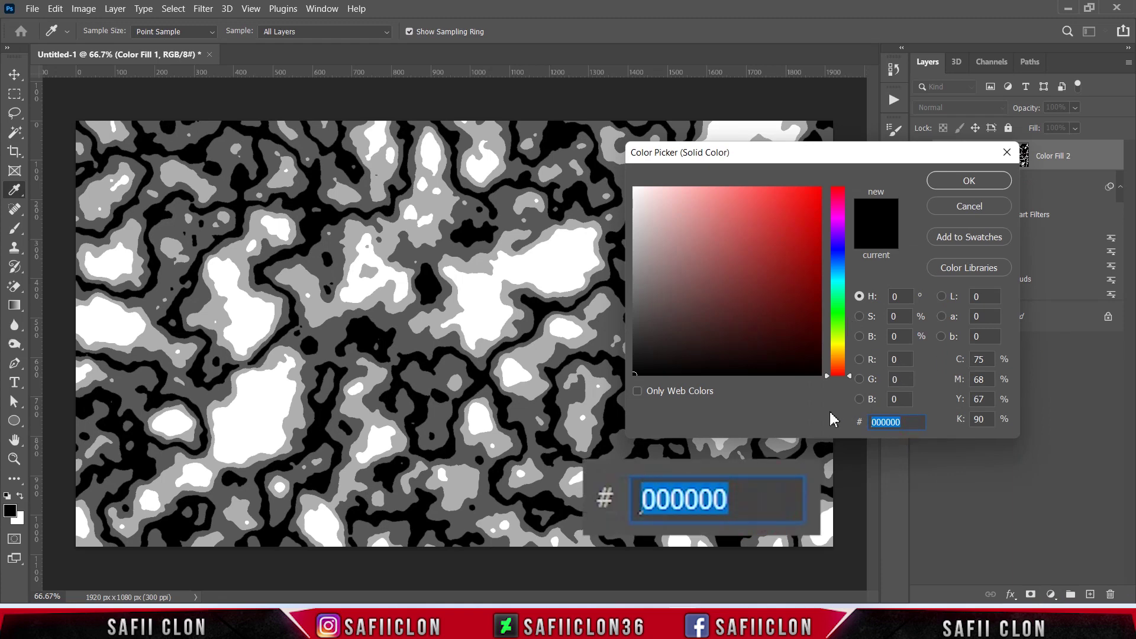
text(25)
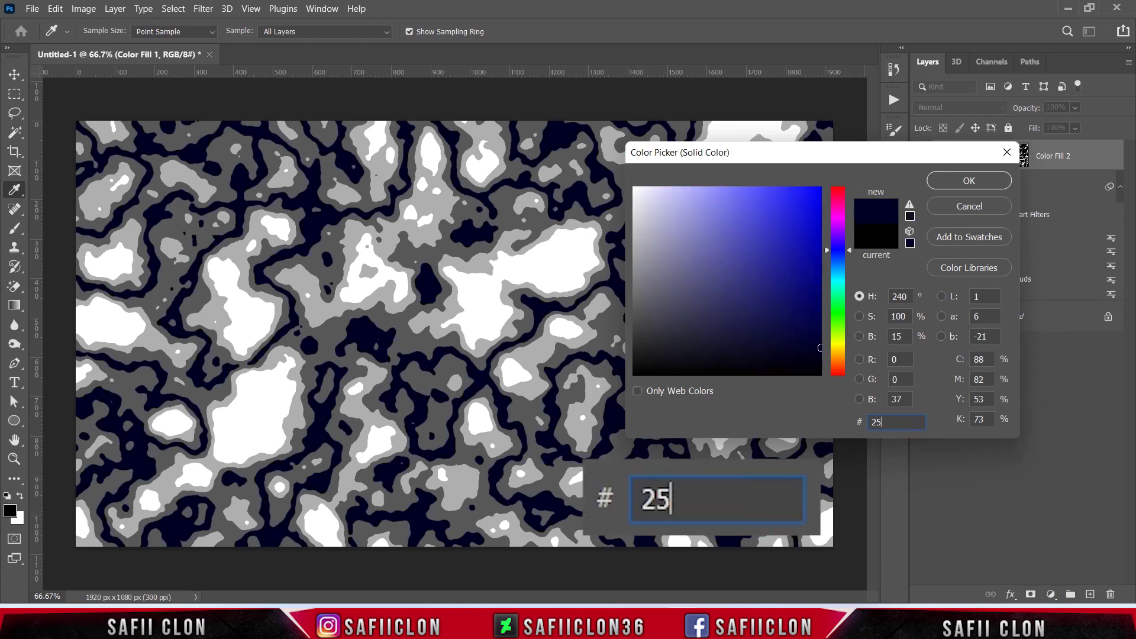
text(3836)
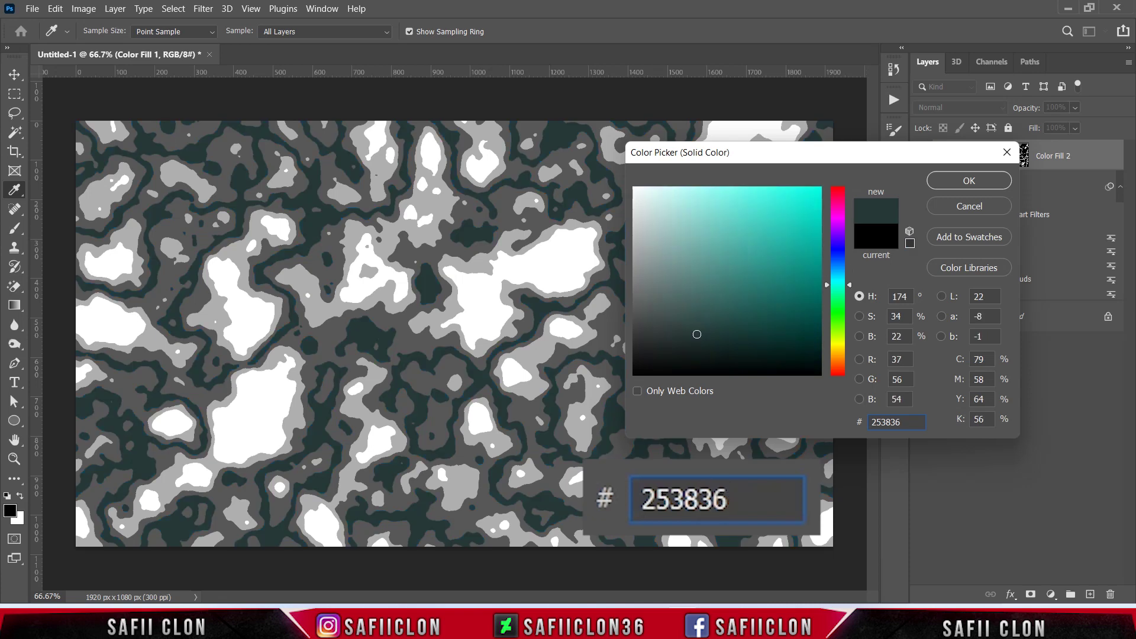
click(945, 180)
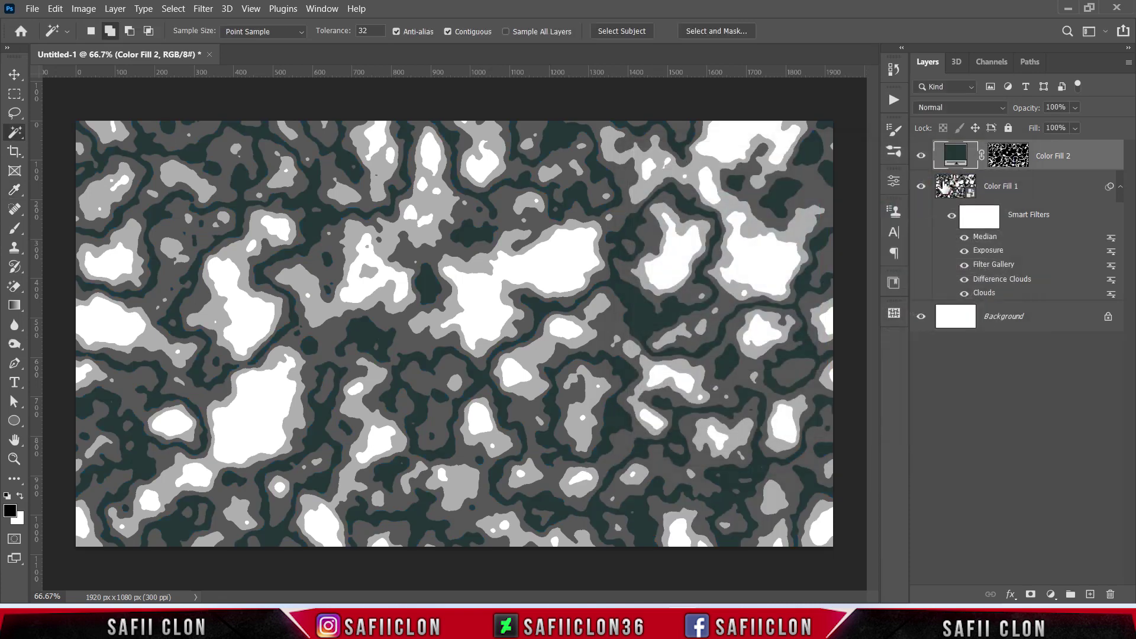
On Color Fill 1, select all matching grey areas with Magic Wand and Select Similar
click(1037, 193)
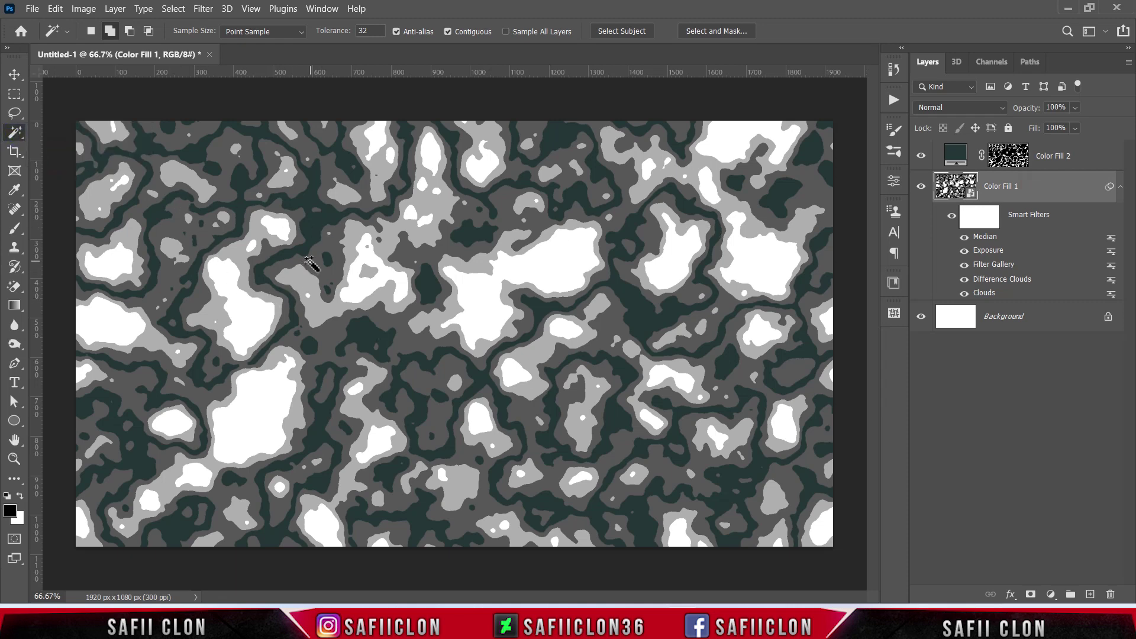
click(307, 259)
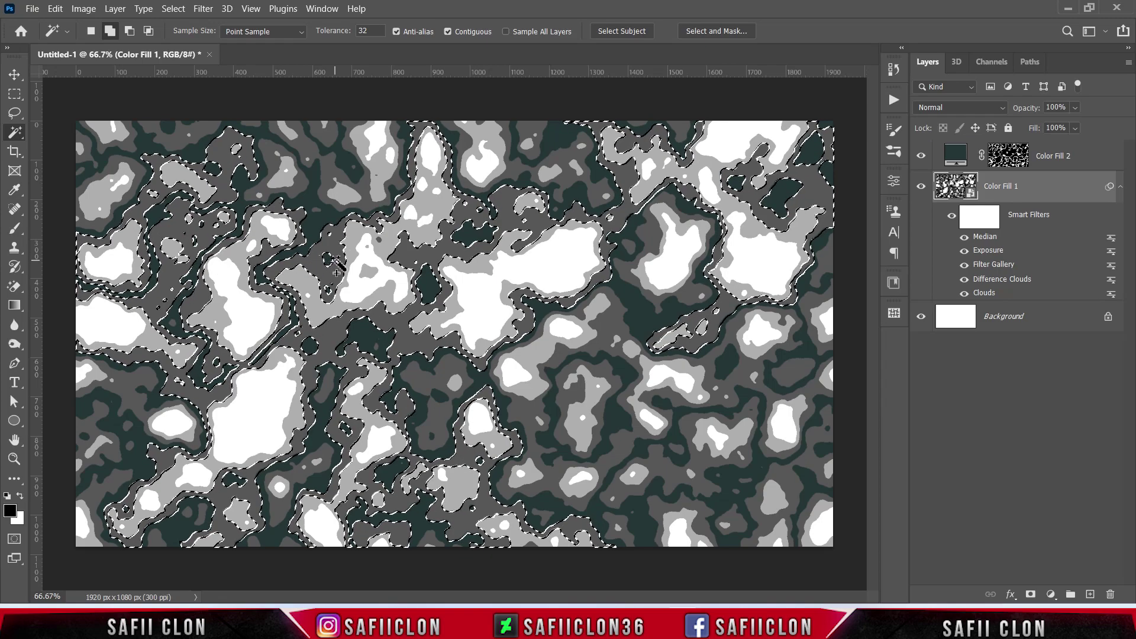
click(174, 9)
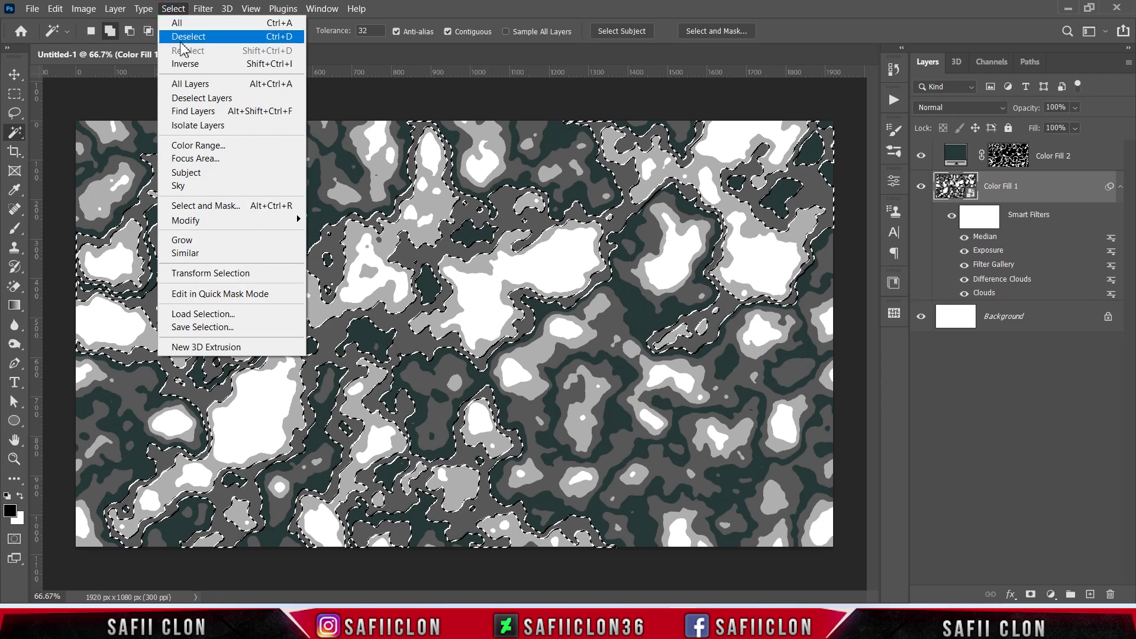
click(204, 255)
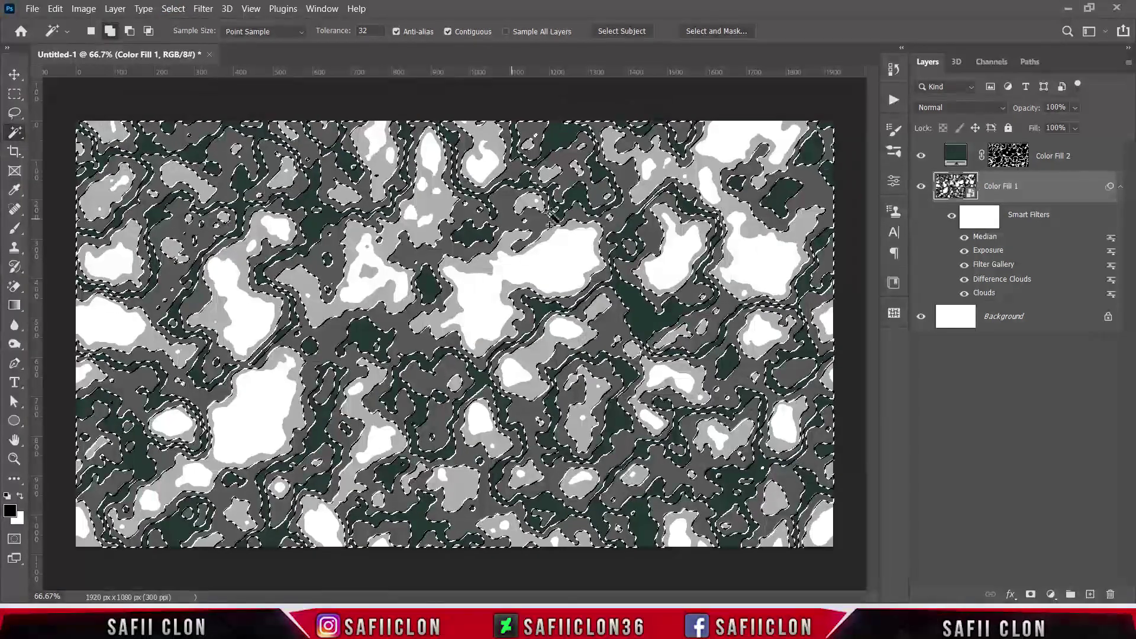
click(1035, 189)
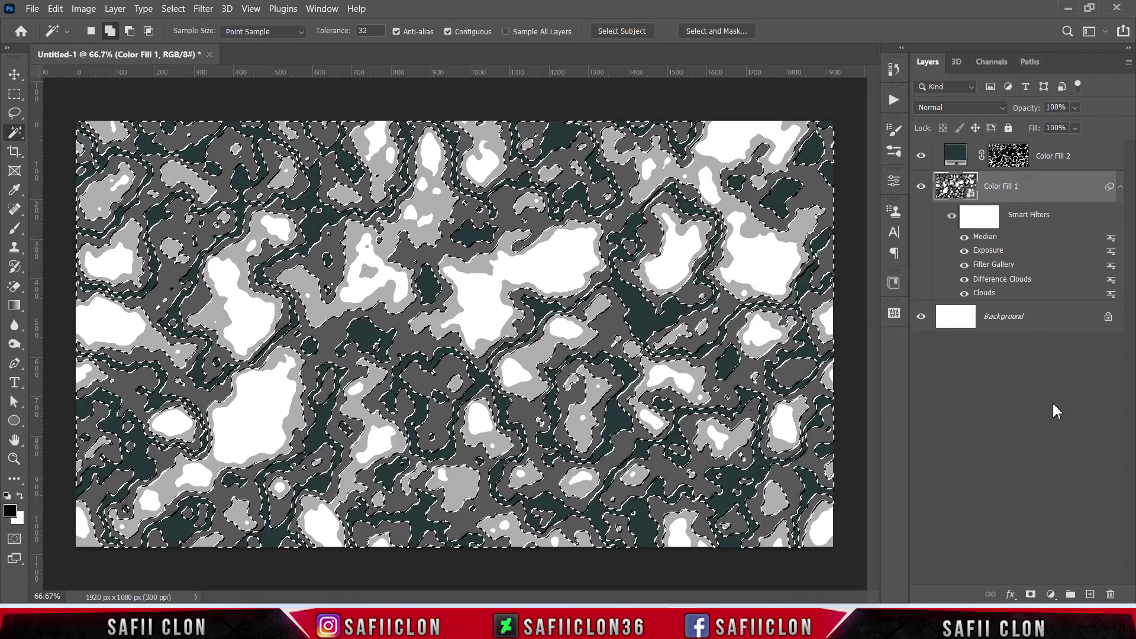
Fill the grey areas with purple #403f78 and move Color Fill 3 above Color Fill 2
click(1051, 594)
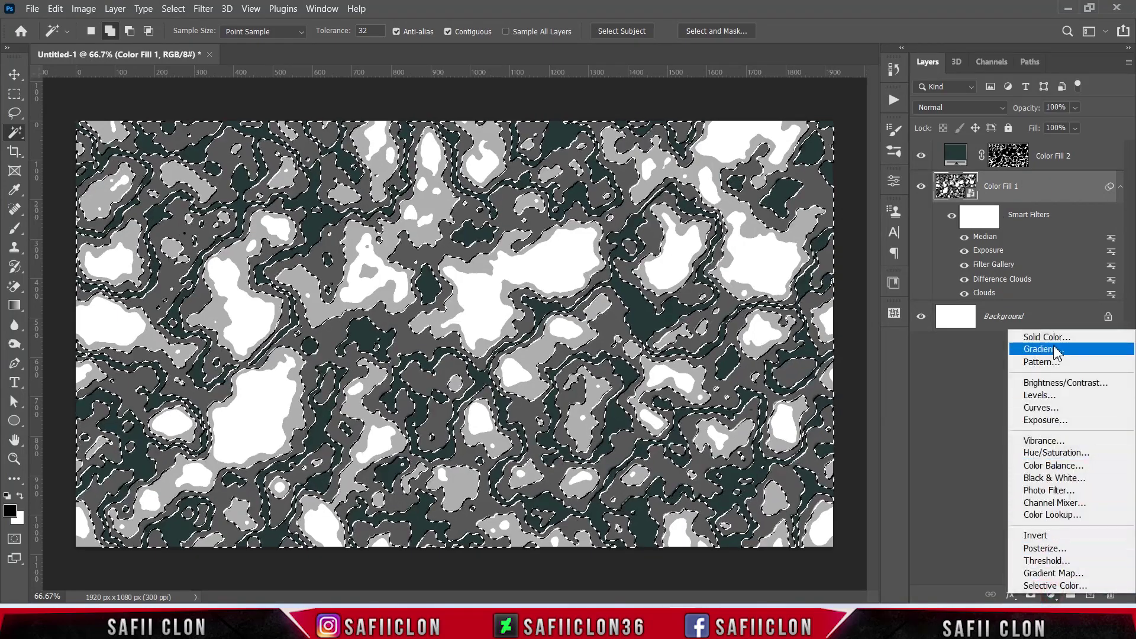
click(1047, 336)
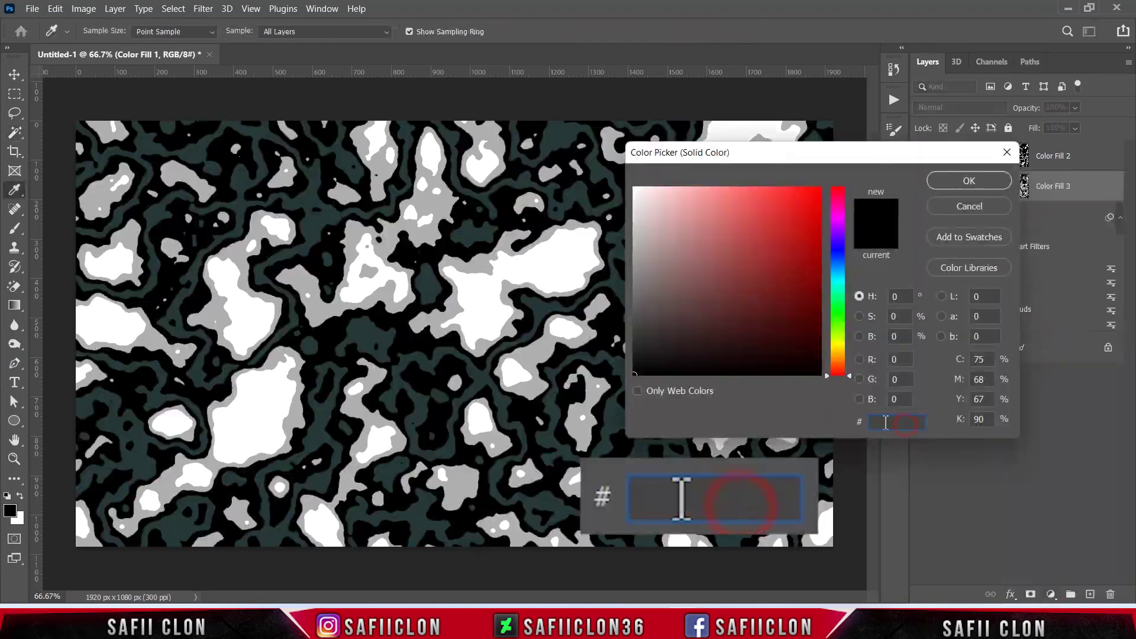
text(4)
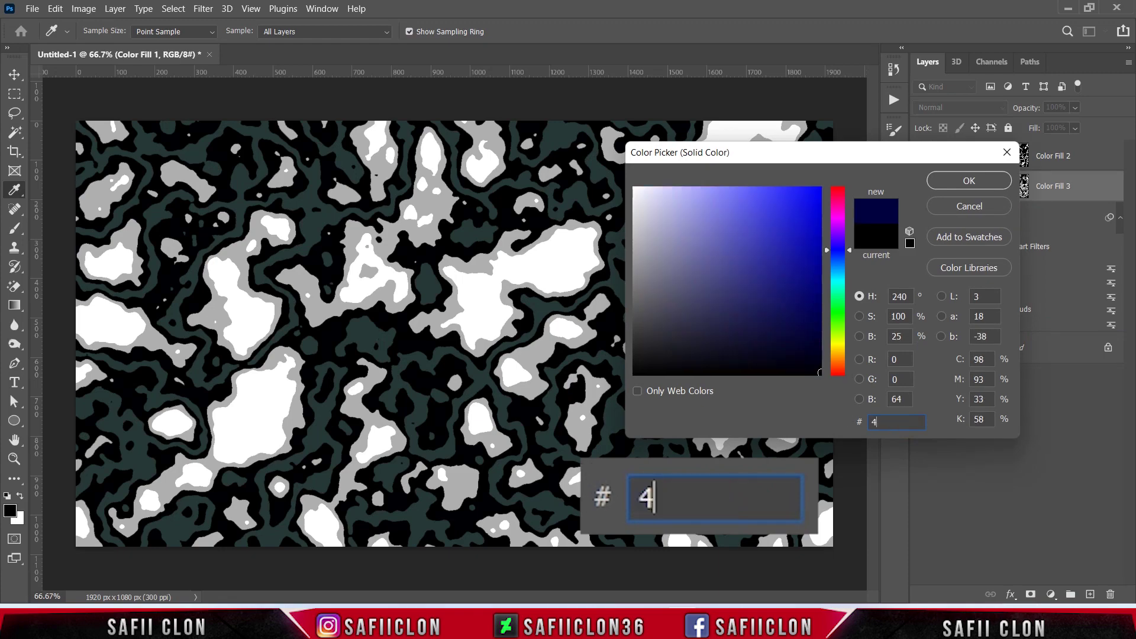
text(03f78)
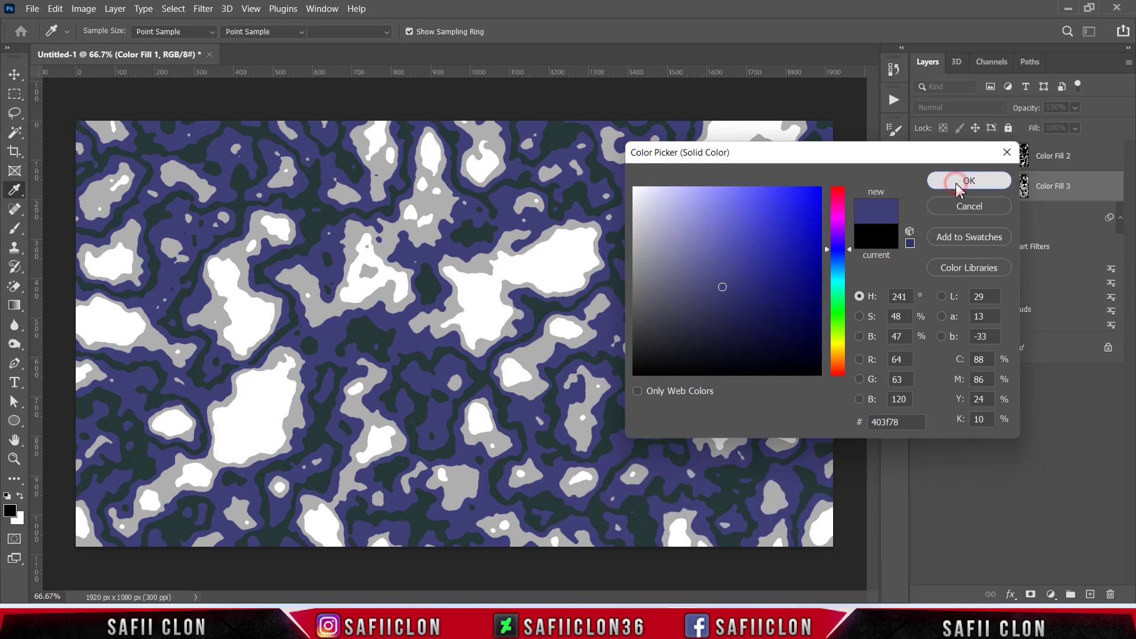
click(970, 180)
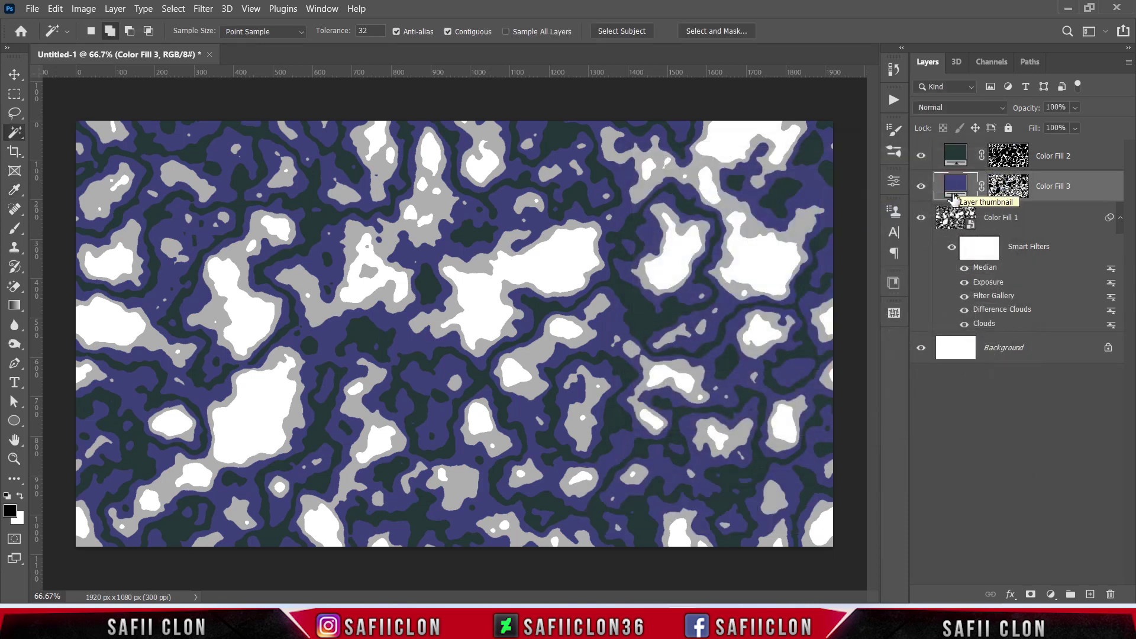
drag(1060, 186, 1061, 151)
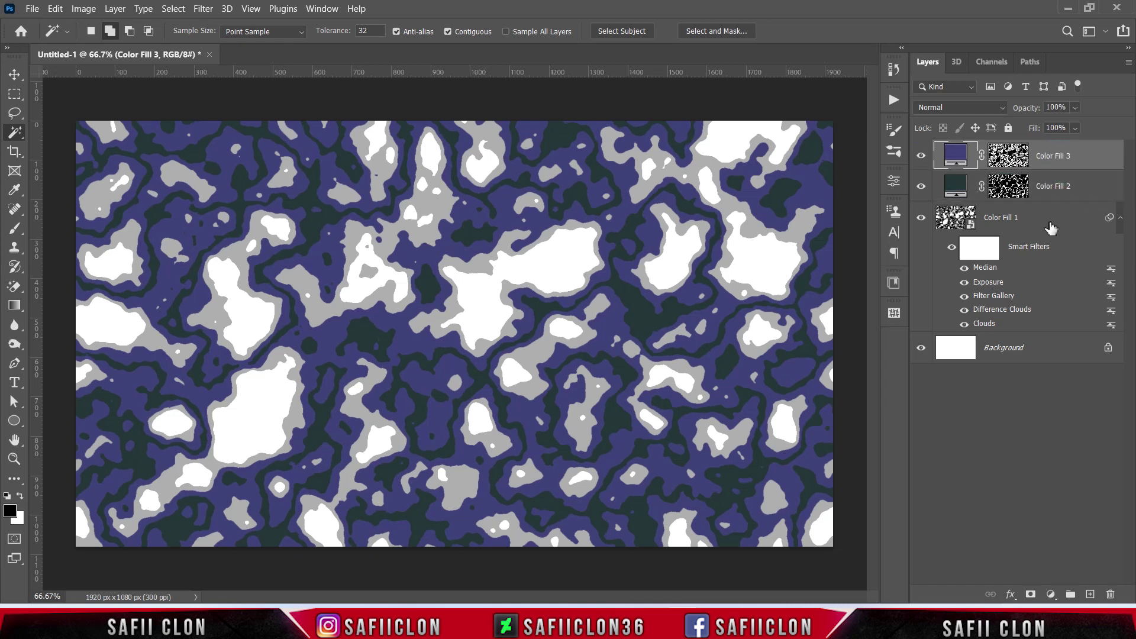
click(1050, 226)
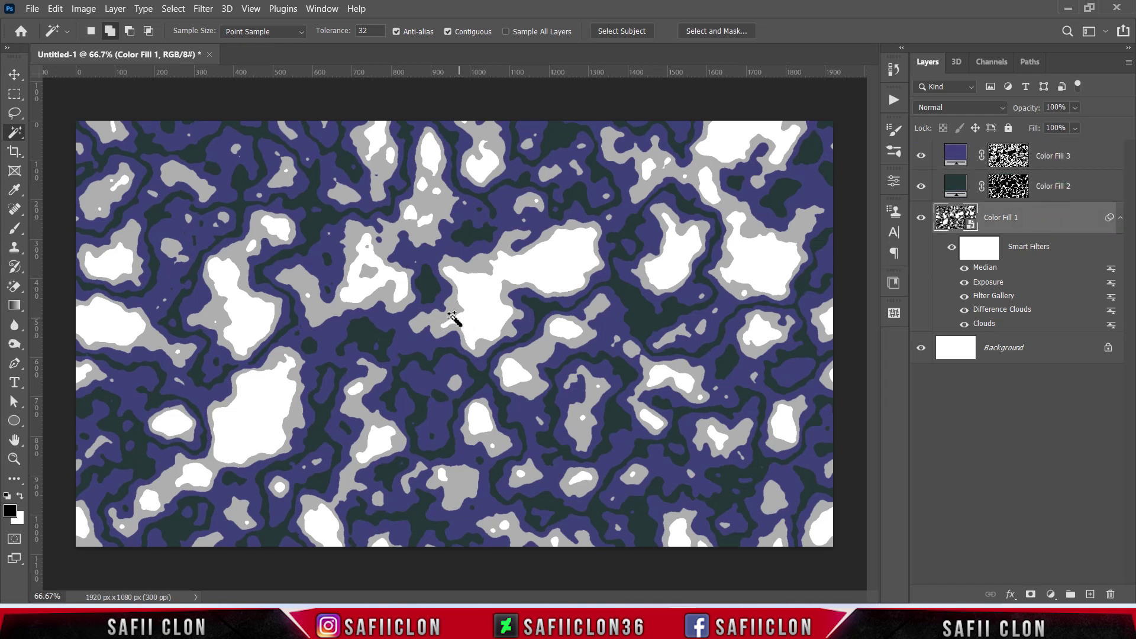
Select one light blob with Magic Wand and extend it to all similar light areas
right_click(16, 134)
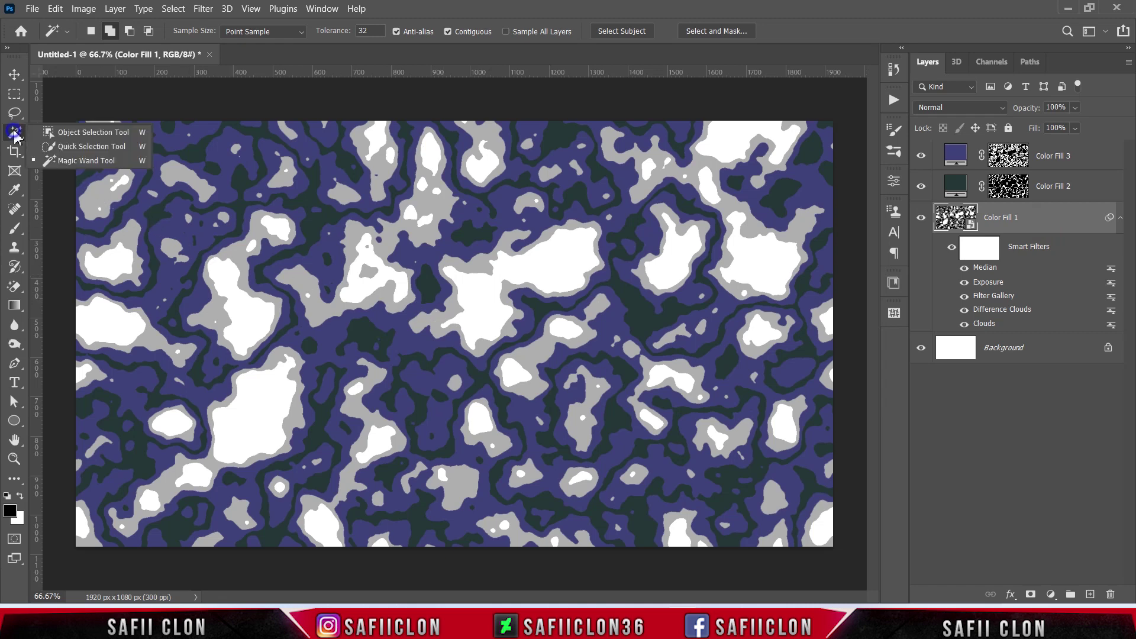
click(62, 160)
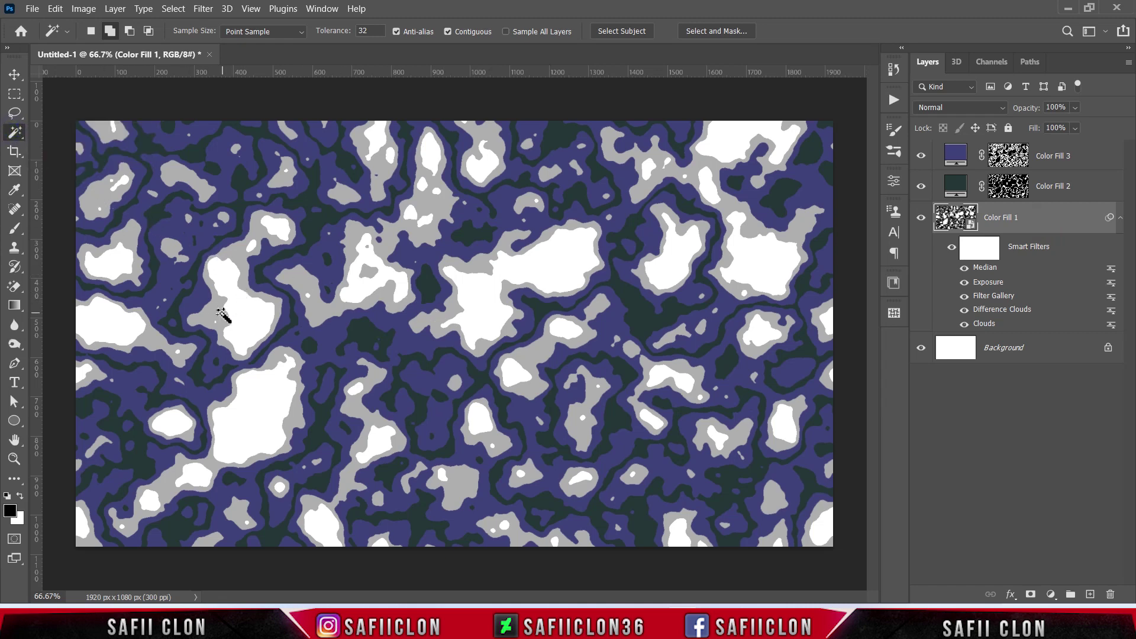
click(214, 310)
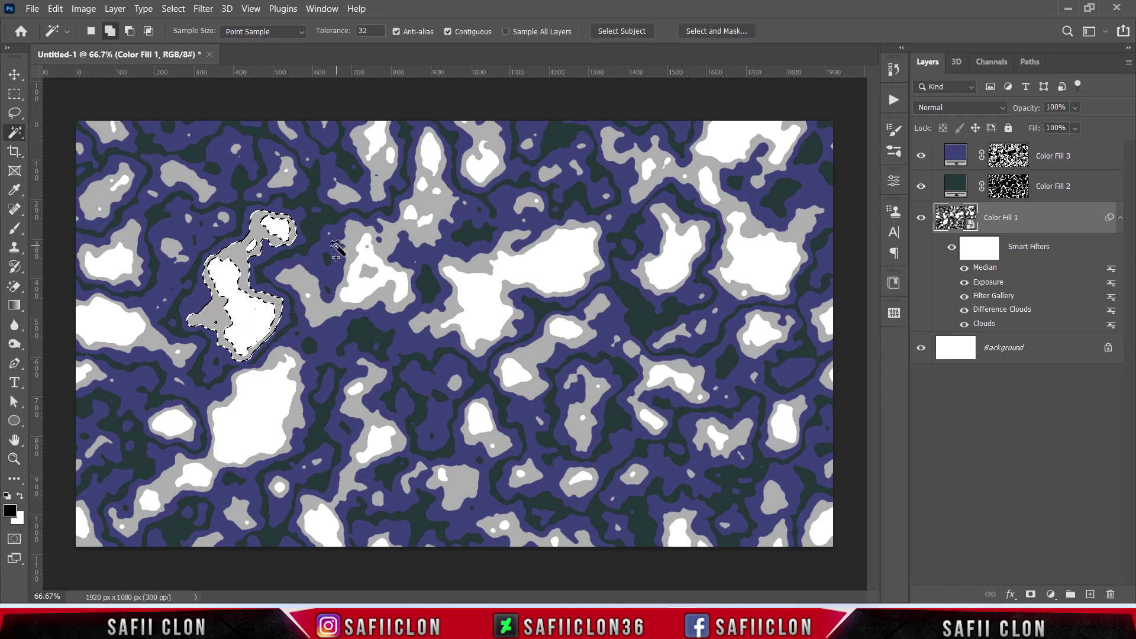
click(174, 8)
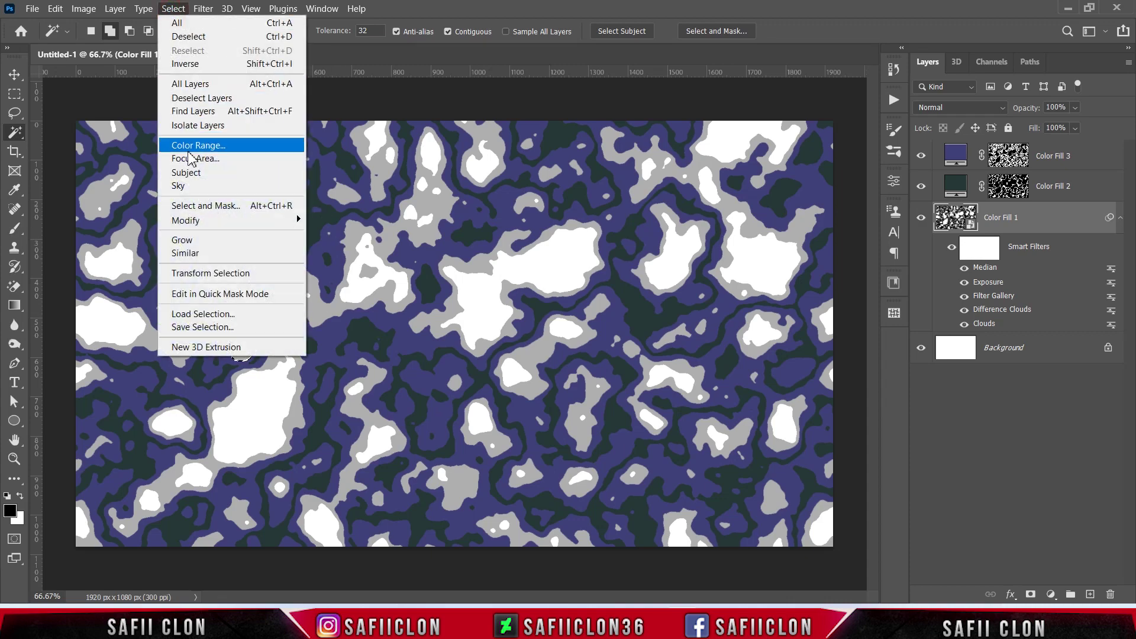
click(186, 253)
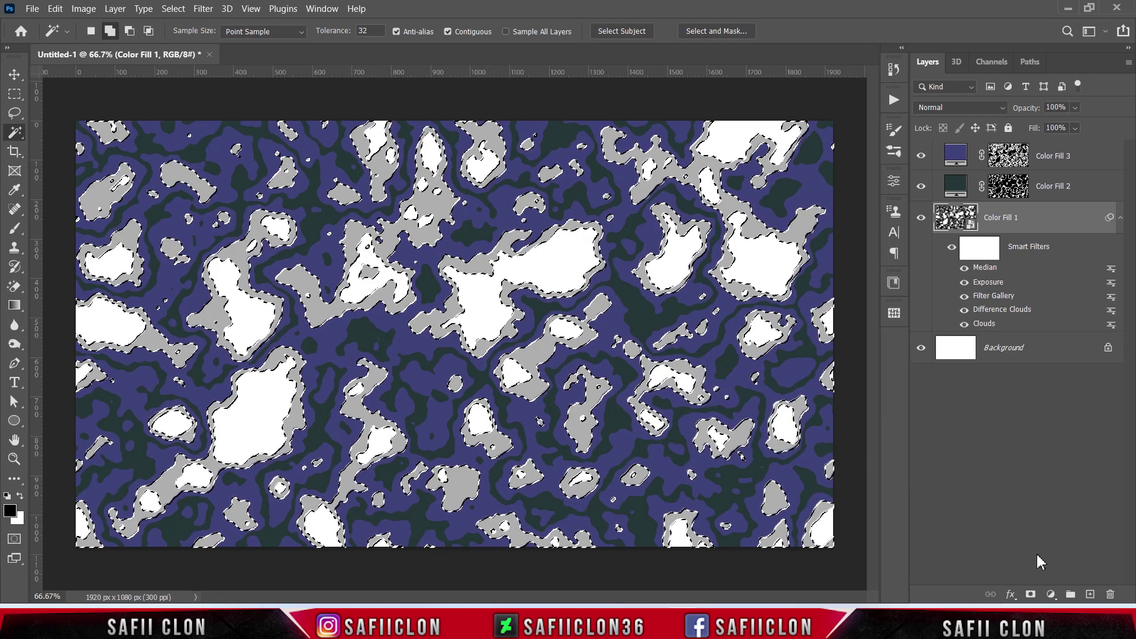
Fill the light areas with orange #ffb31c and move Color Fill 4 to the top
click(1050, 595)
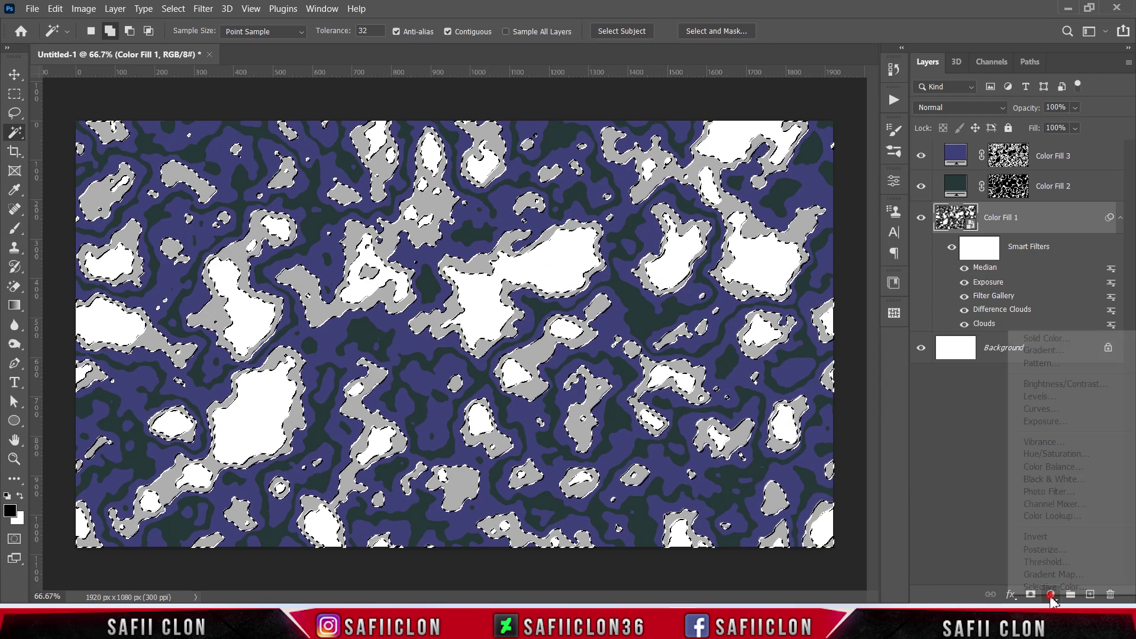
click(1038, 339)
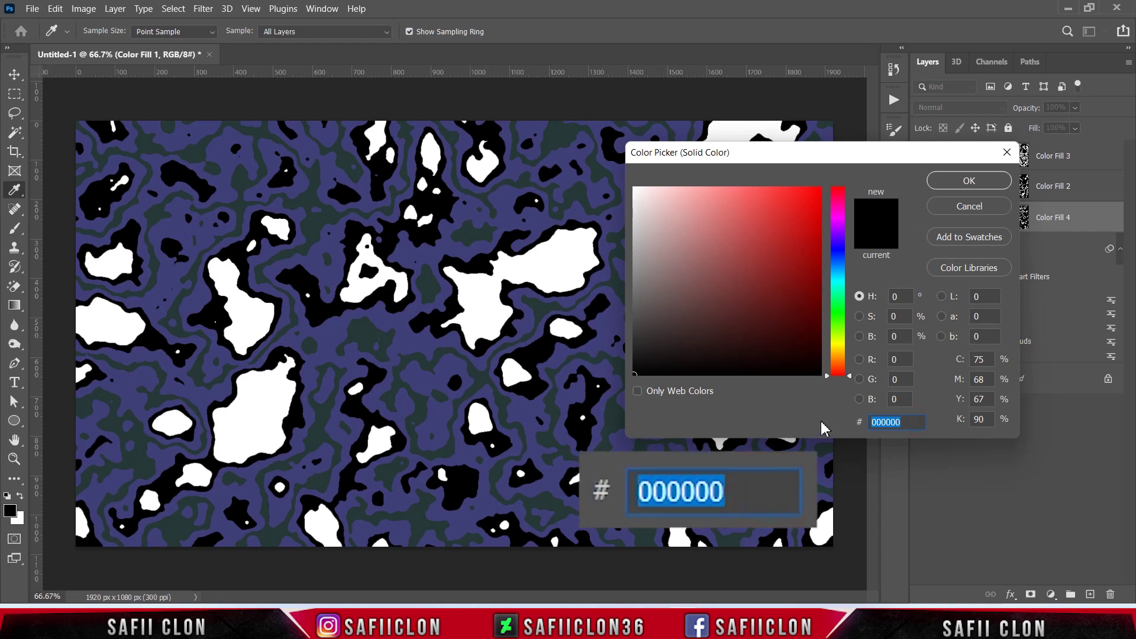
text(ffb)
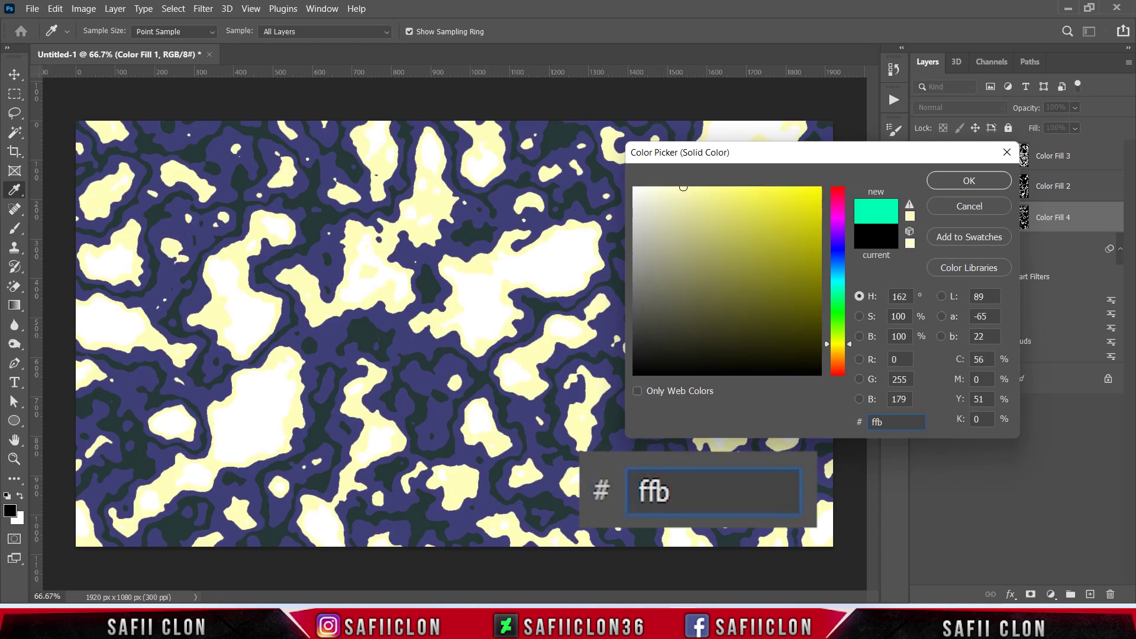
text(31c)
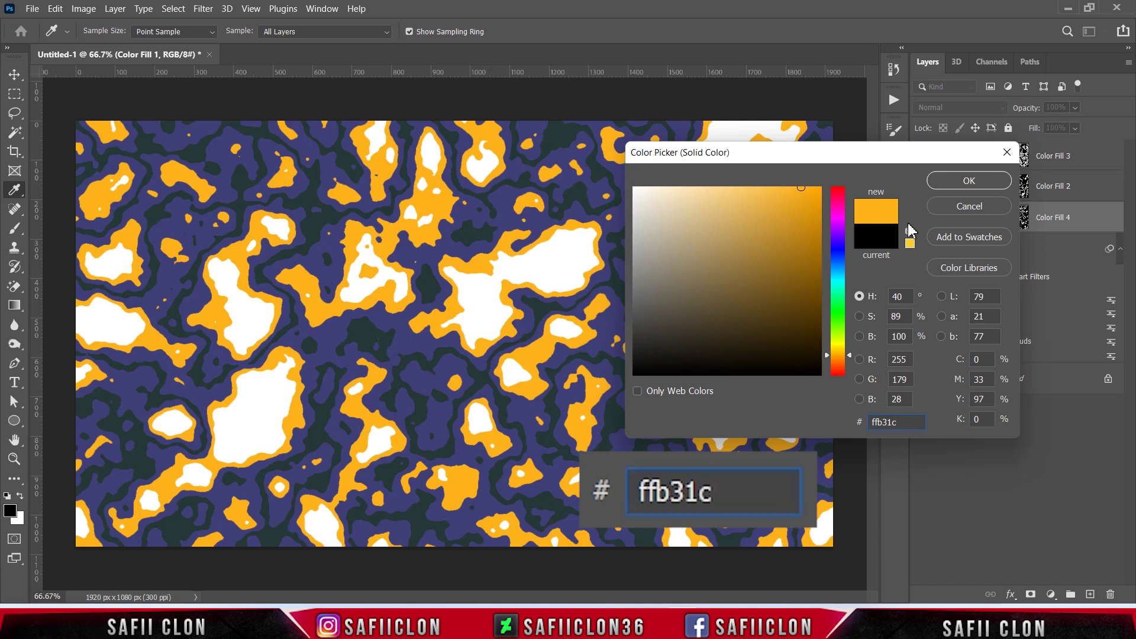
click(969, 181)
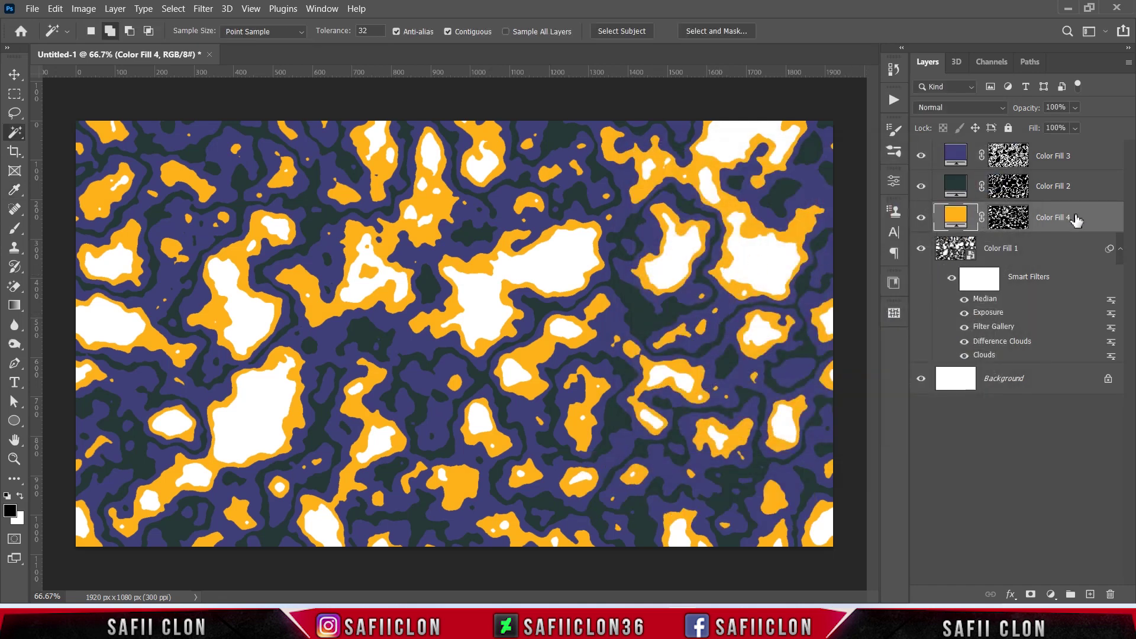
drag(1076, 220, 1063, 155)
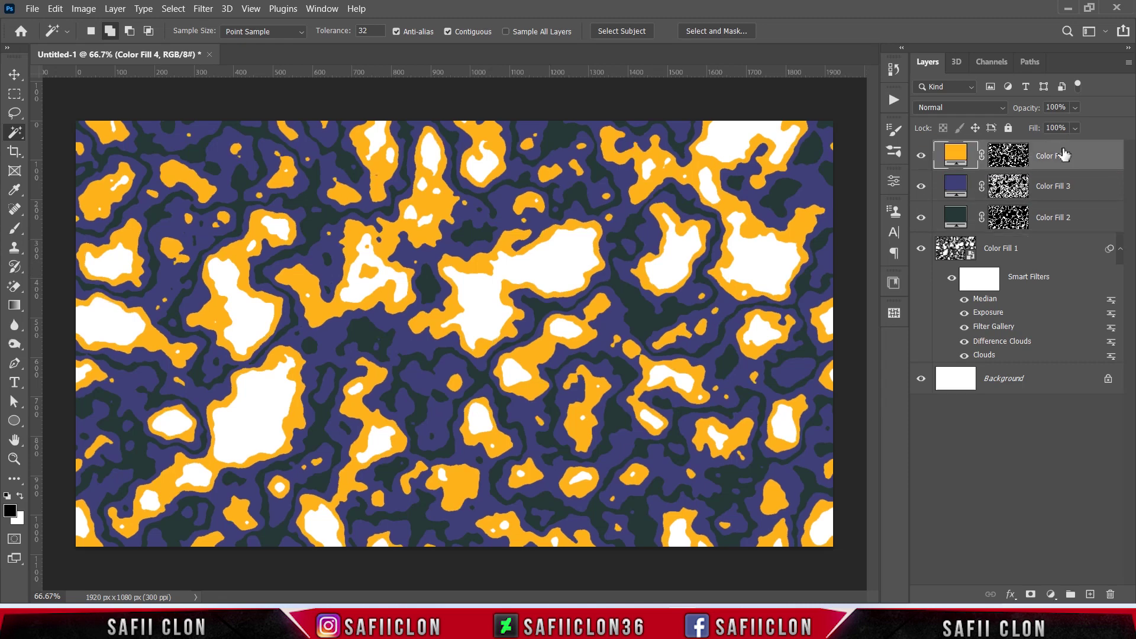
On Color Fill 1, select the central white blob and all similar white blobs
click(1037, 254)
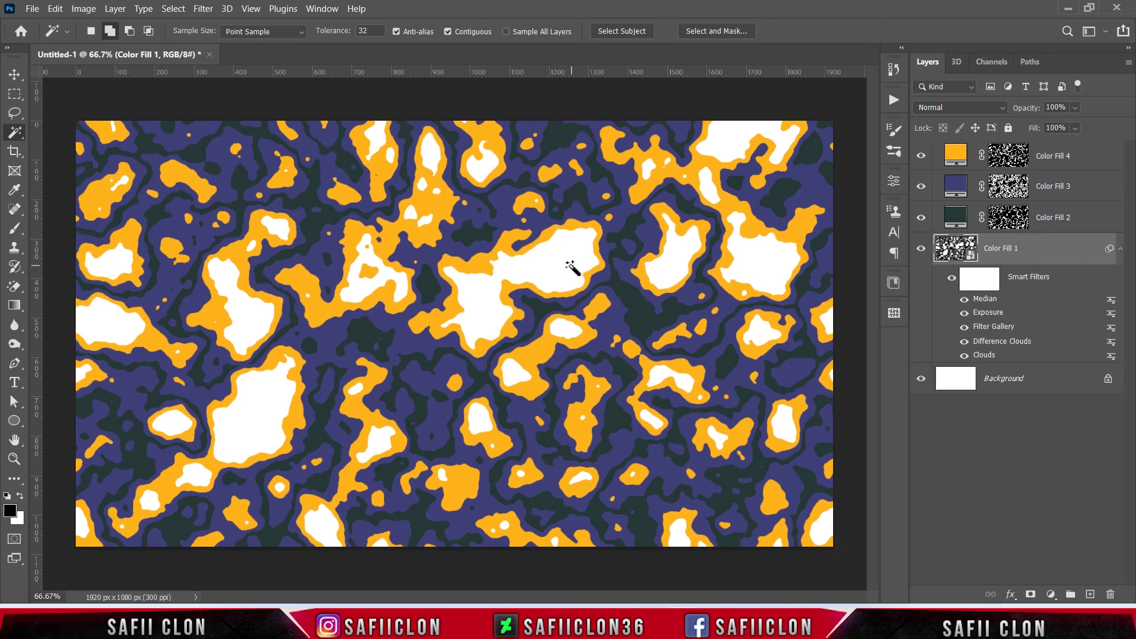
right_click(16, 134)
click(69, 158)
click(543, 263)
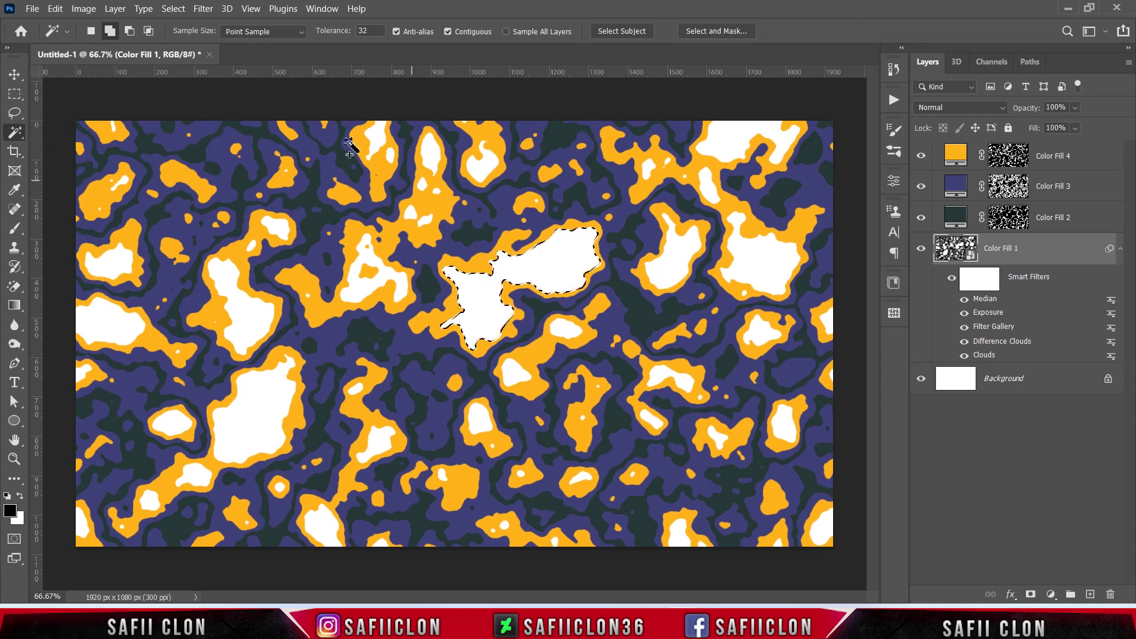
click(173, 8)
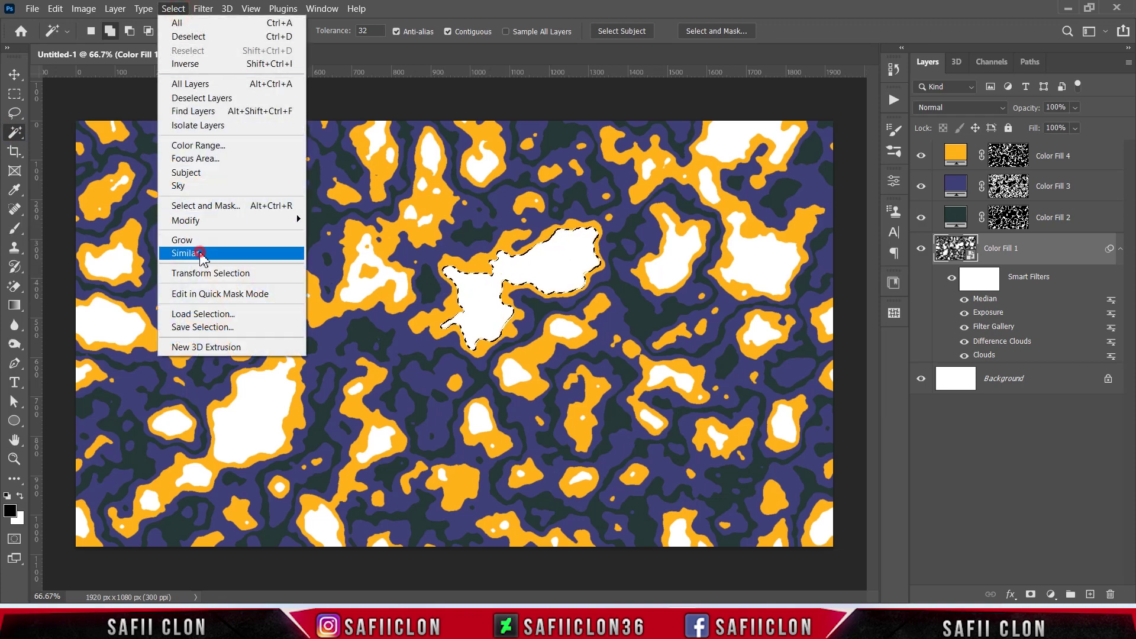
click(201, 255)
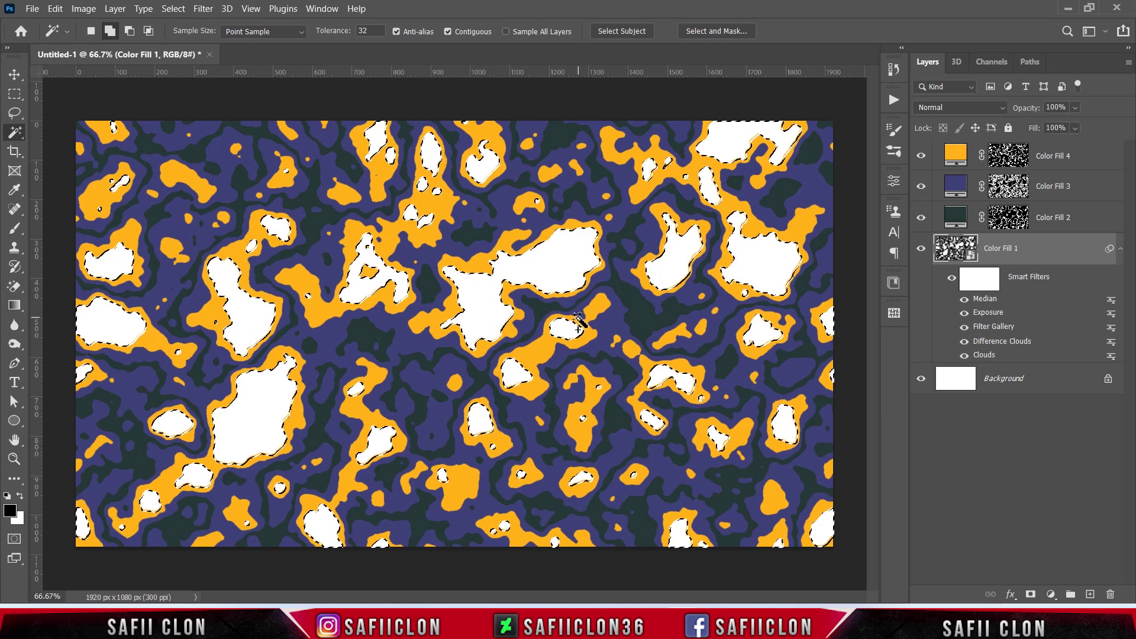
Fill the white blobs with light grey #d3d7d8 and move Color Fill 5 to the top
click(1051, 595)
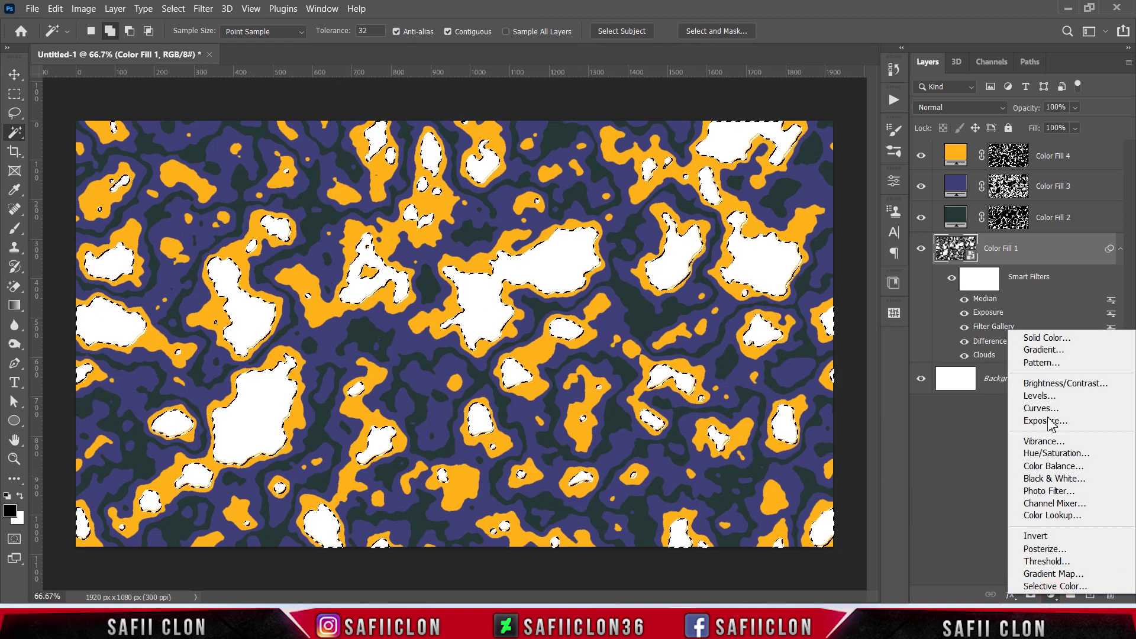
click(1045, 338)
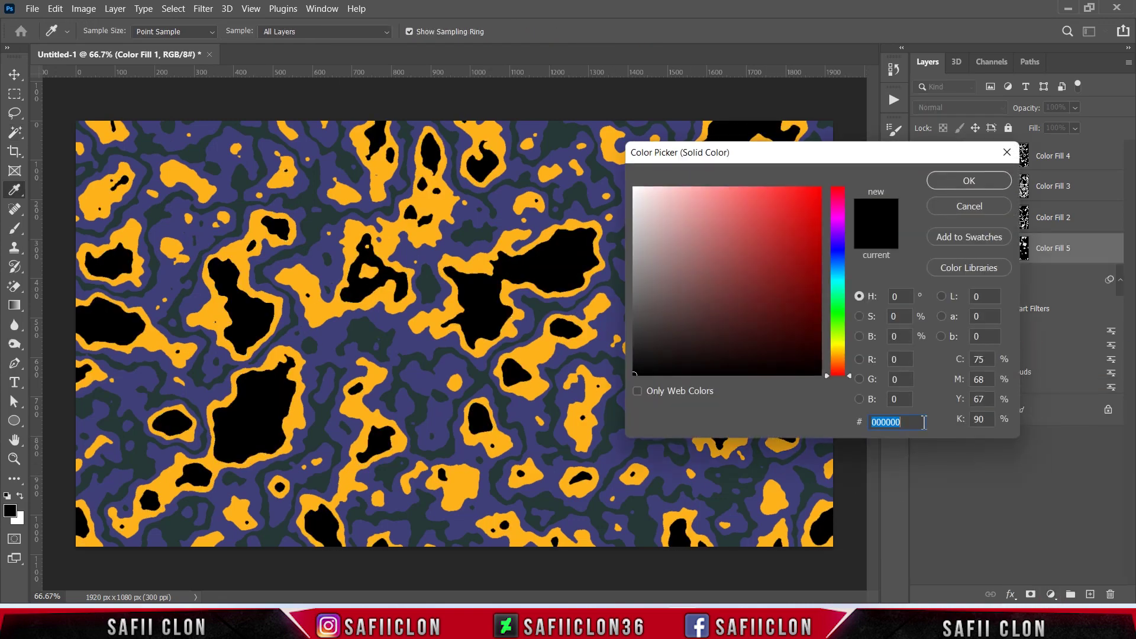
text(d)
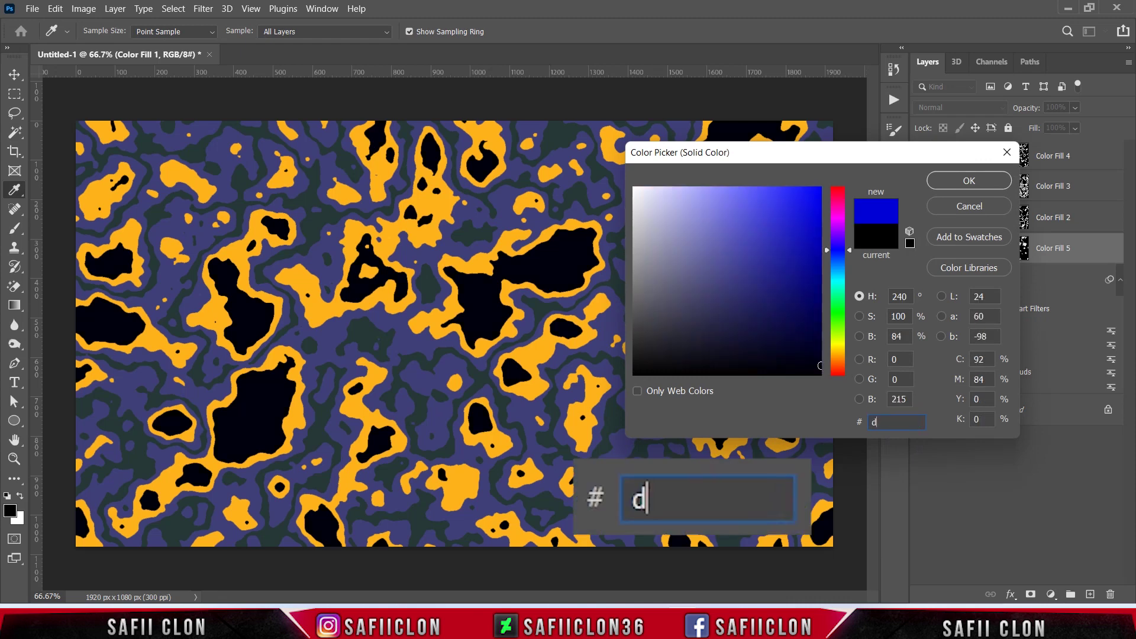
text(3d)
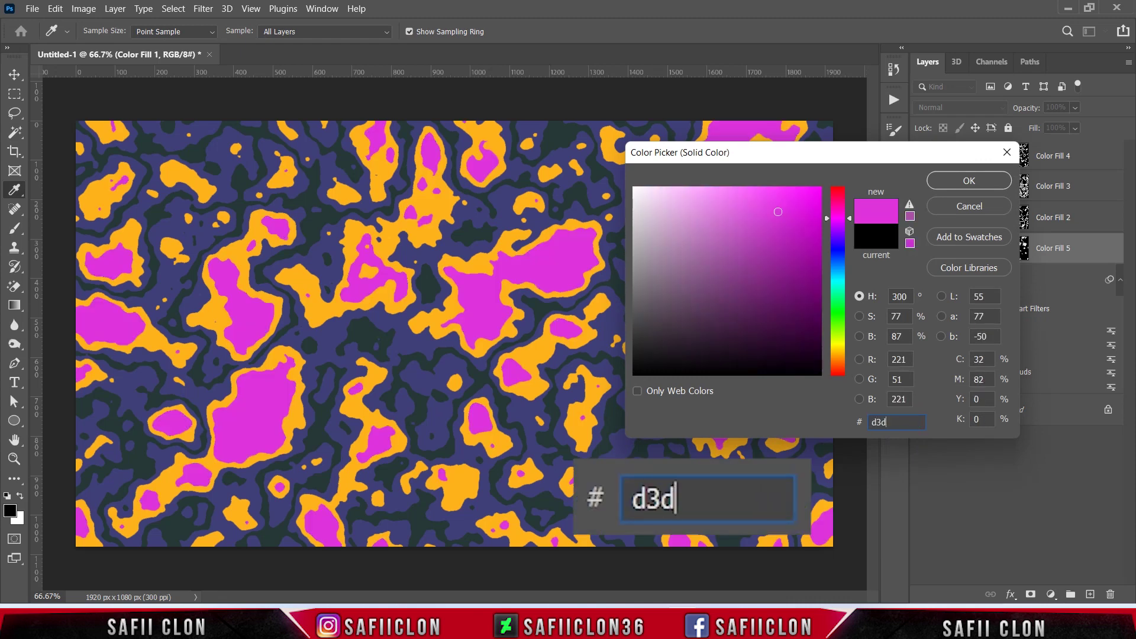
text(7d8)
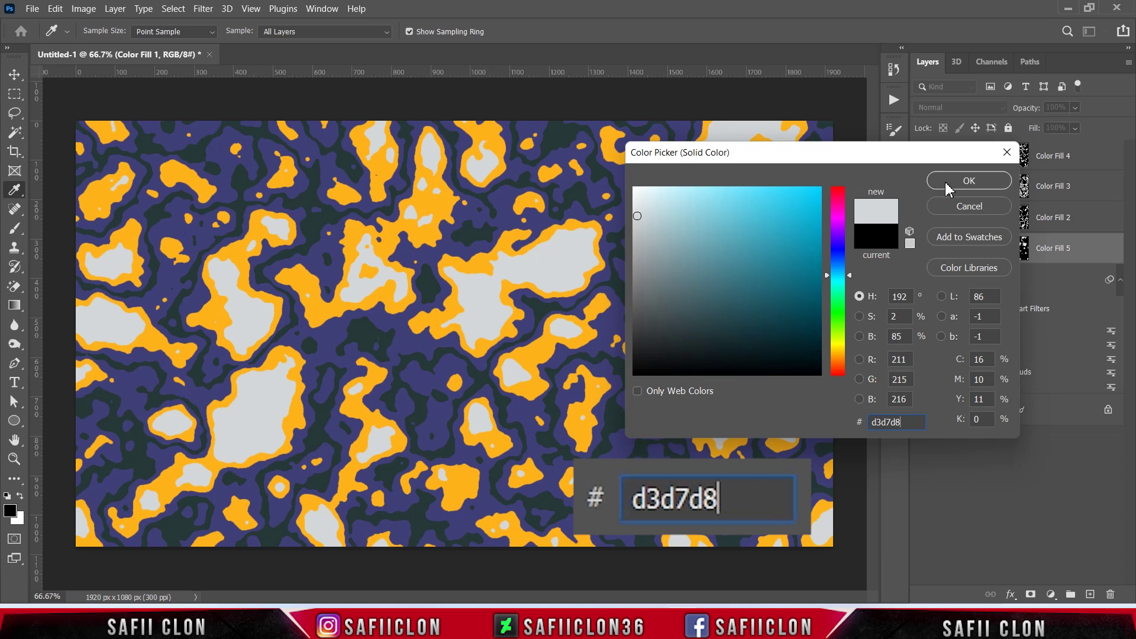
click(969, 180)
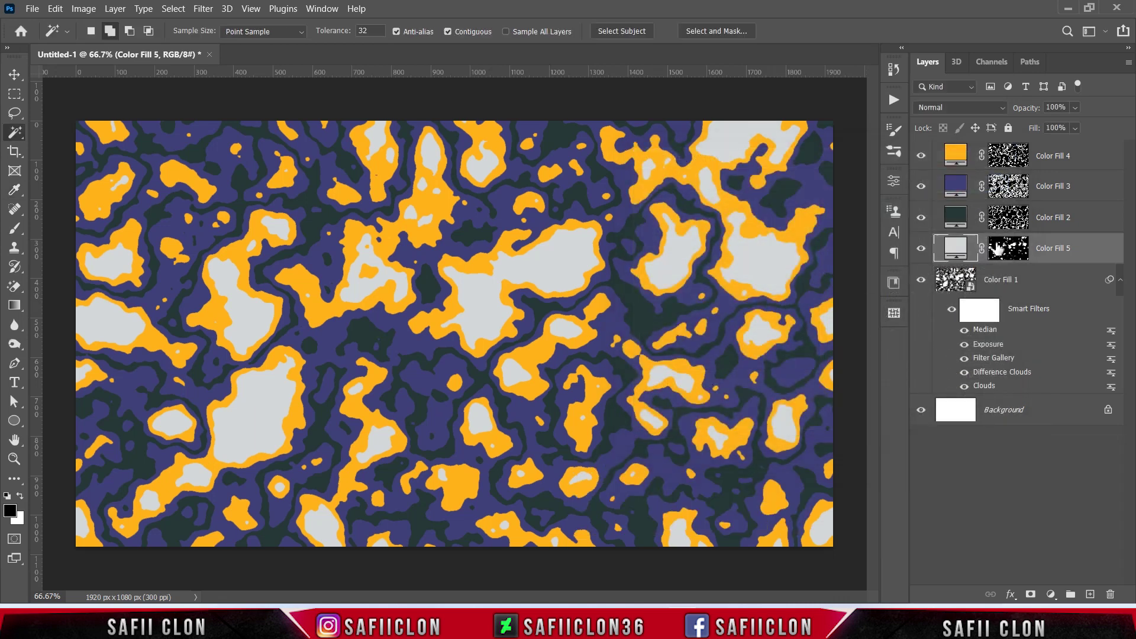
drag(1087, 255, 1070, 158)
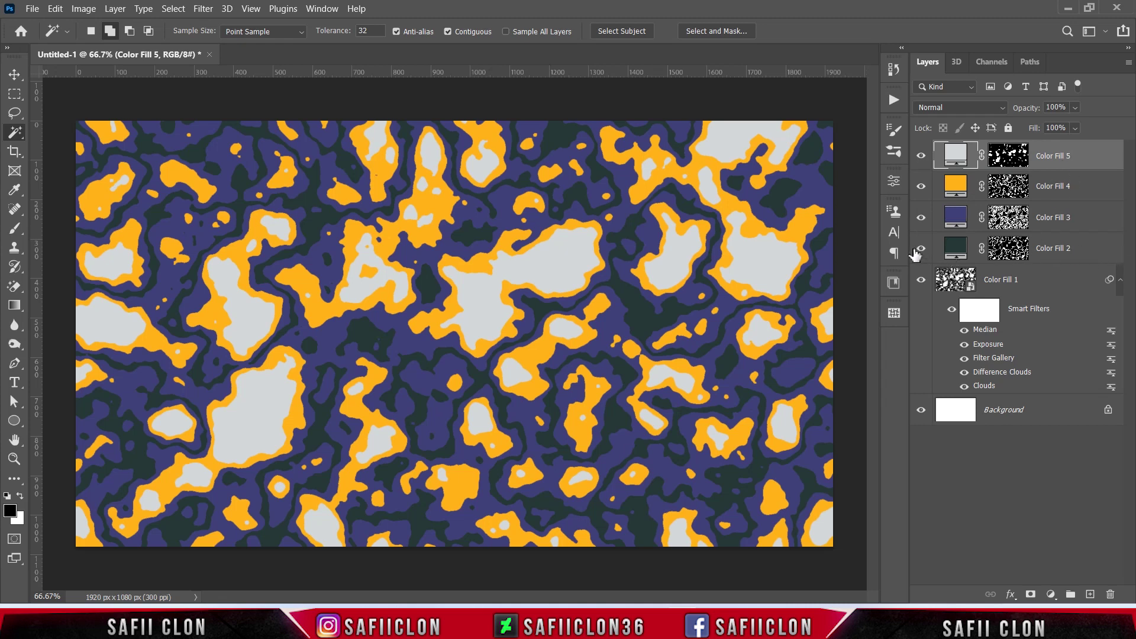
Duplicate Color Fill 2 and move the copy to the top of the stack
click(920, 251)
click(919, 251)
click(1077, 251)
right_click(1079, 250)
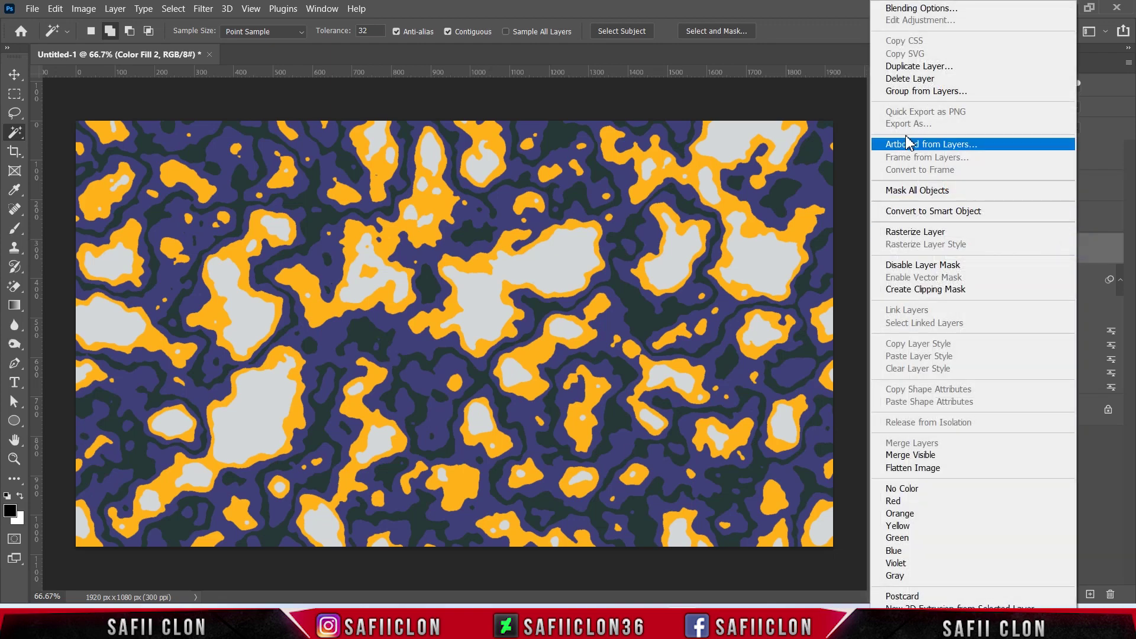
click(894, 67)
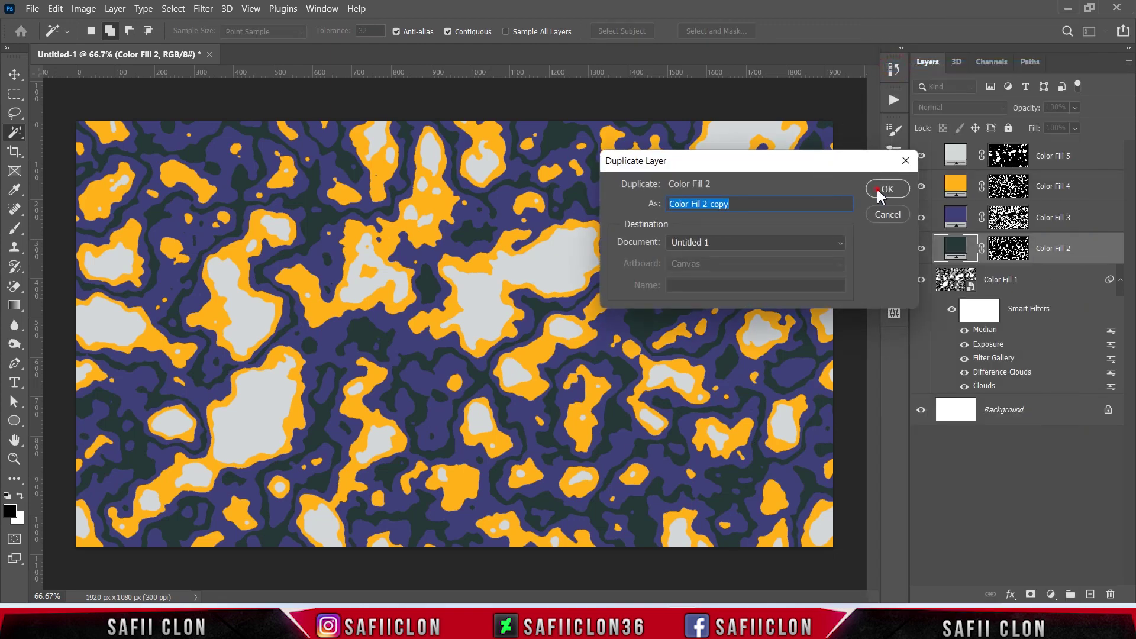
click(878, 191)
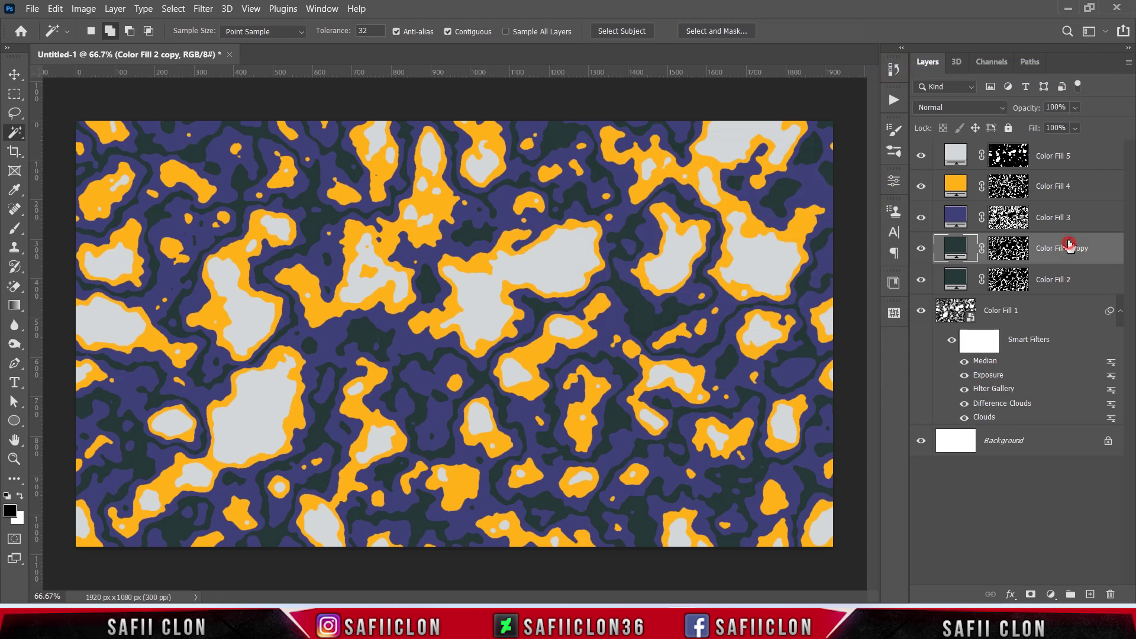
drag(1069, 244, 1057, 149)
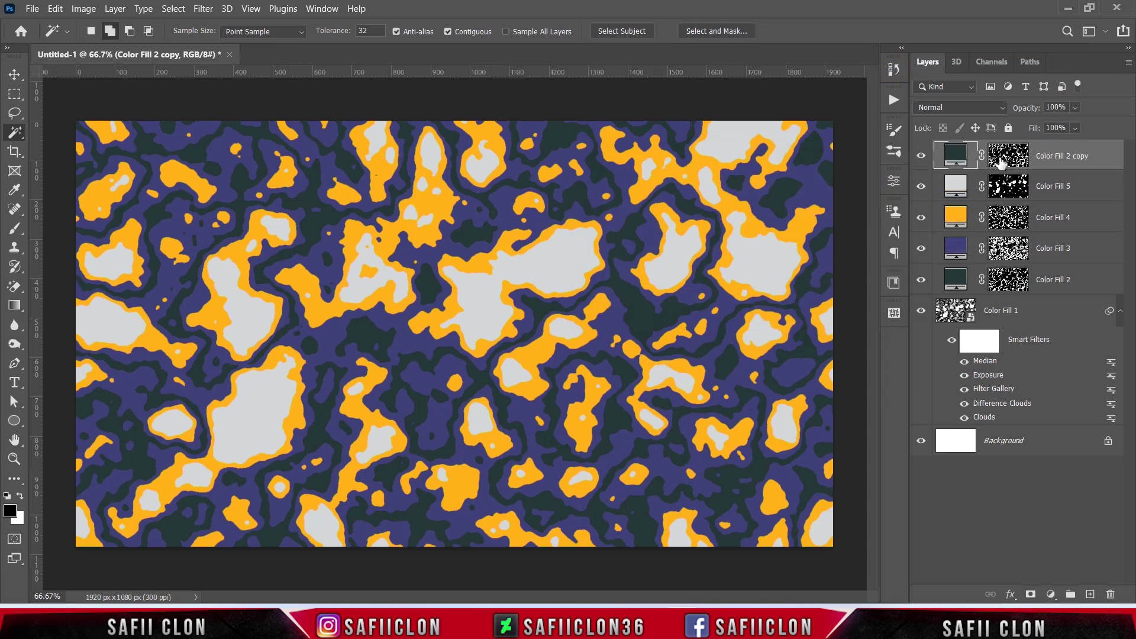
Change Color Fill 2 copy's fill colour to light blue #65bae1
double_click(958, 154)
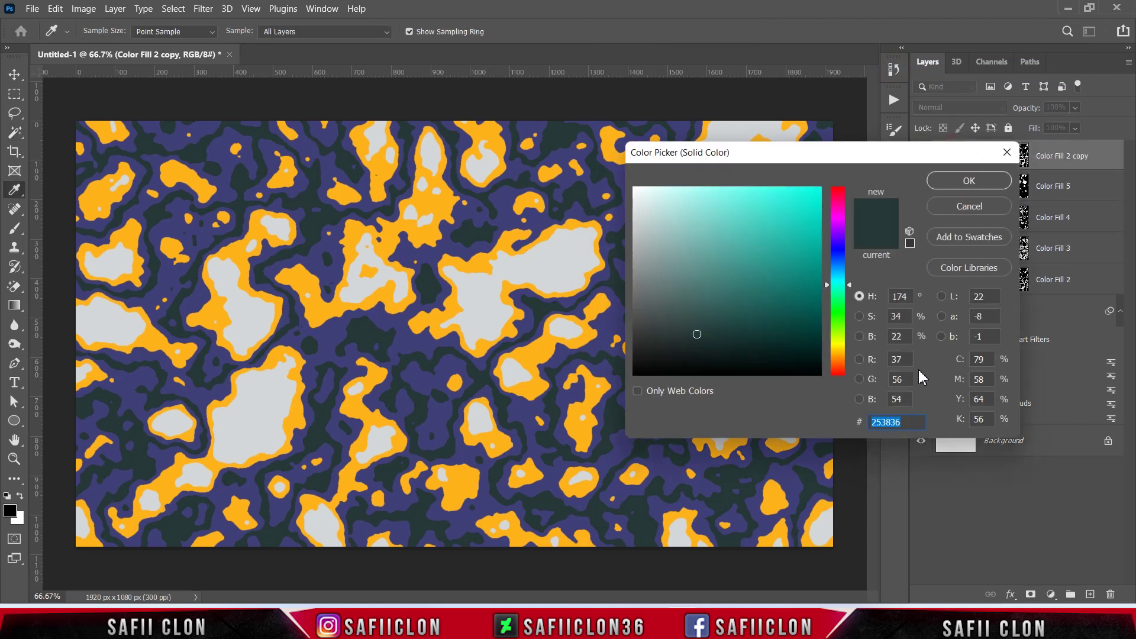
text(65)
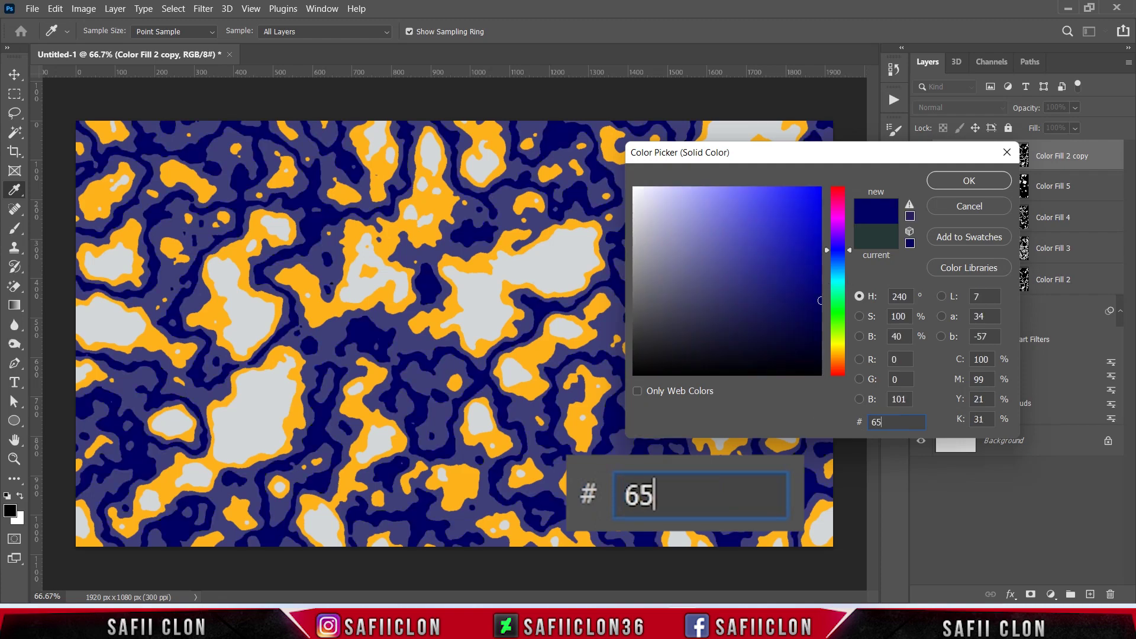
text(bae1)
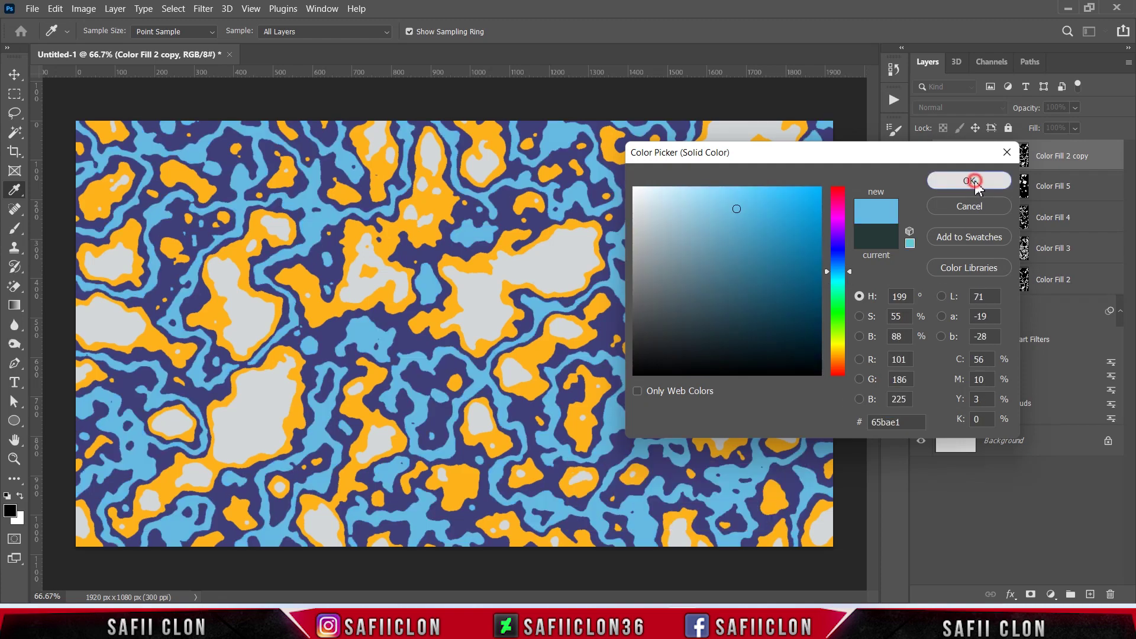
click(970, 181)
key(w)
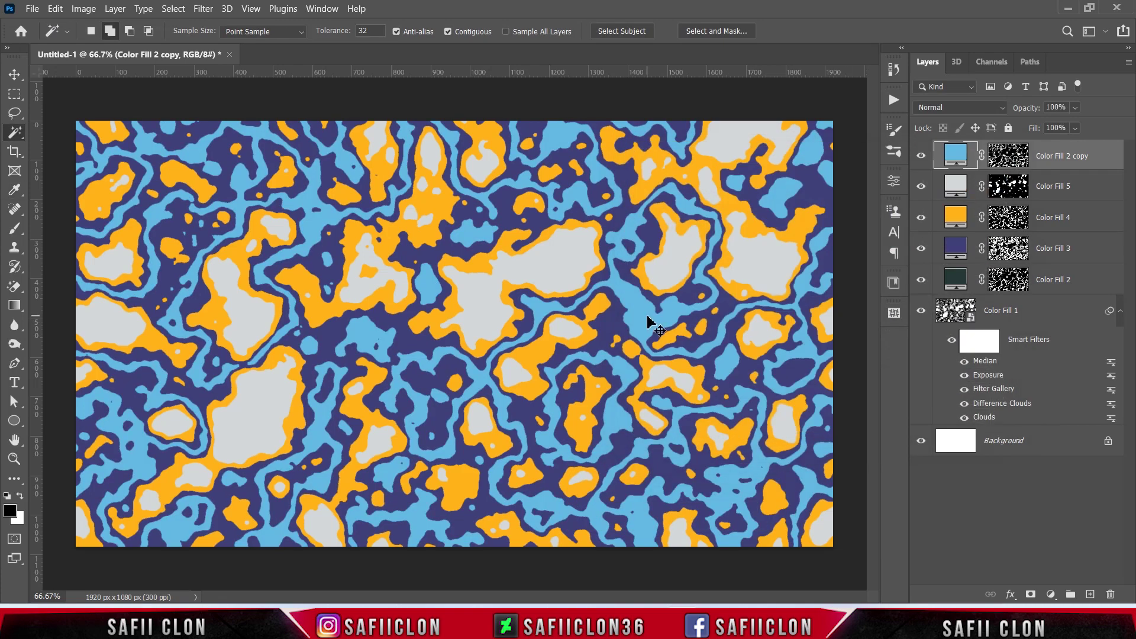
Flip the blue Color Fill 2 copy horizontally, scale it to about 114% and nudge it right
key(ctrl+t)
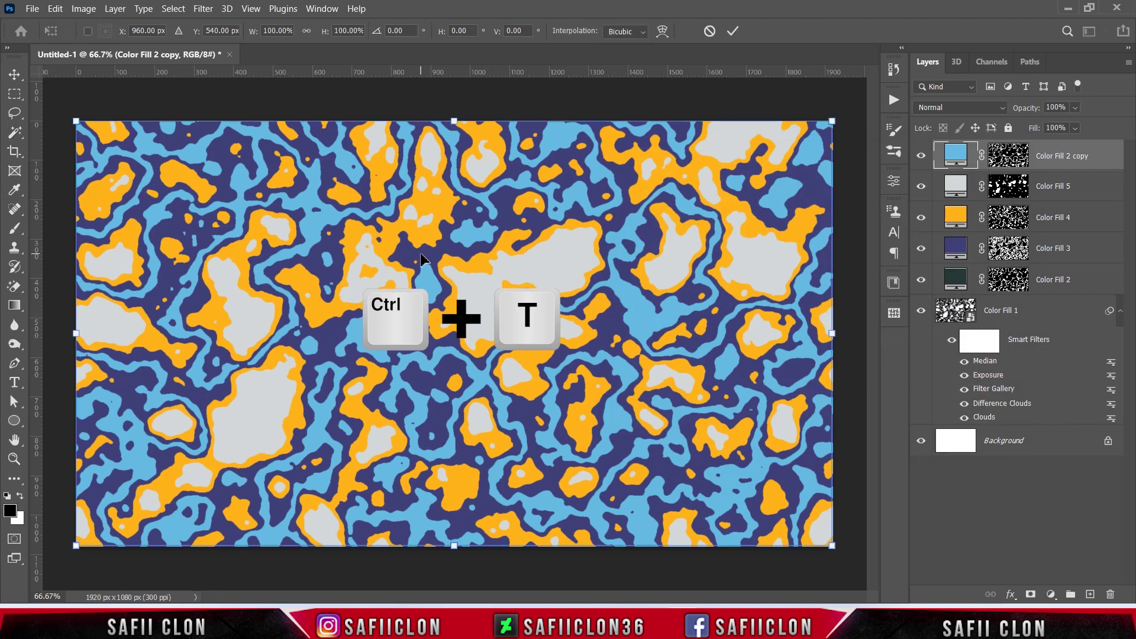
right_click(430, 259)
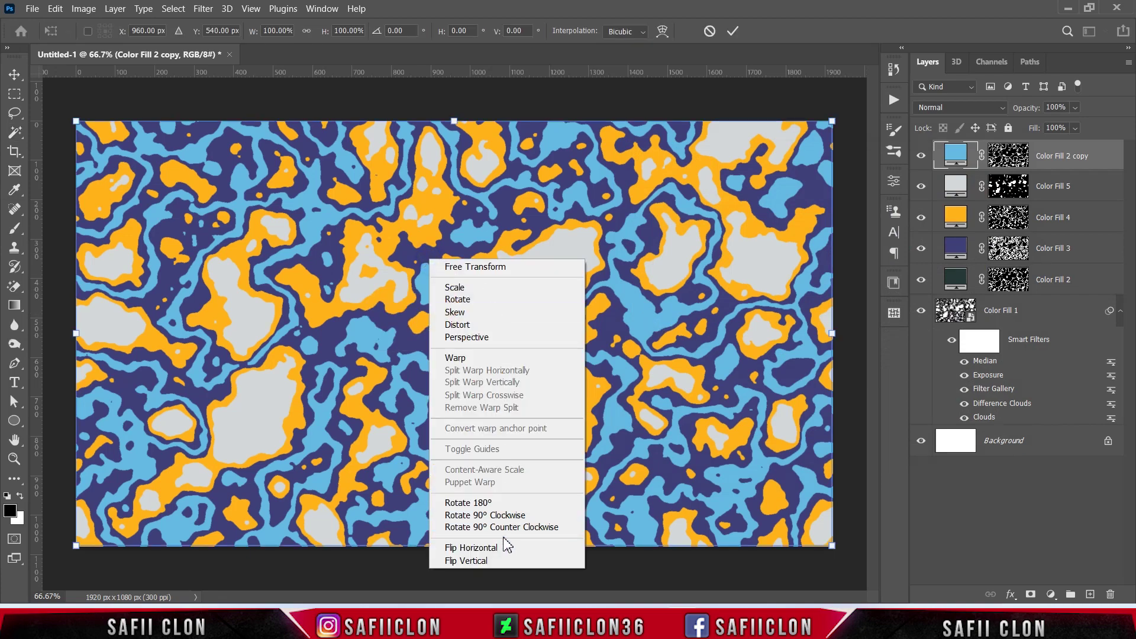
click(472, 548)
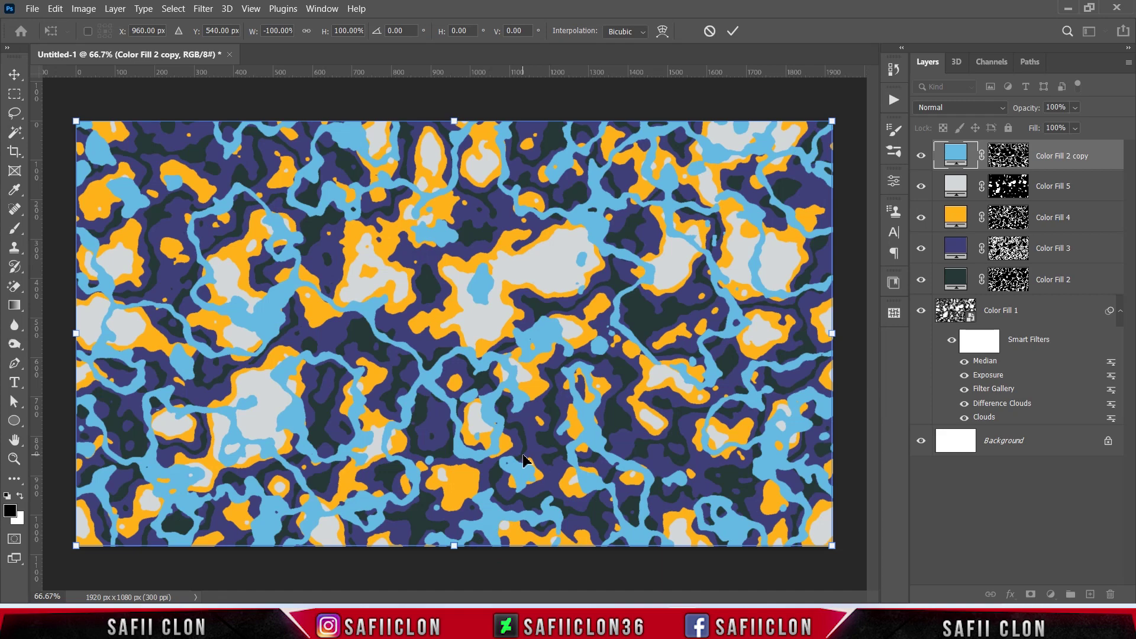
key(ctrl+minus)
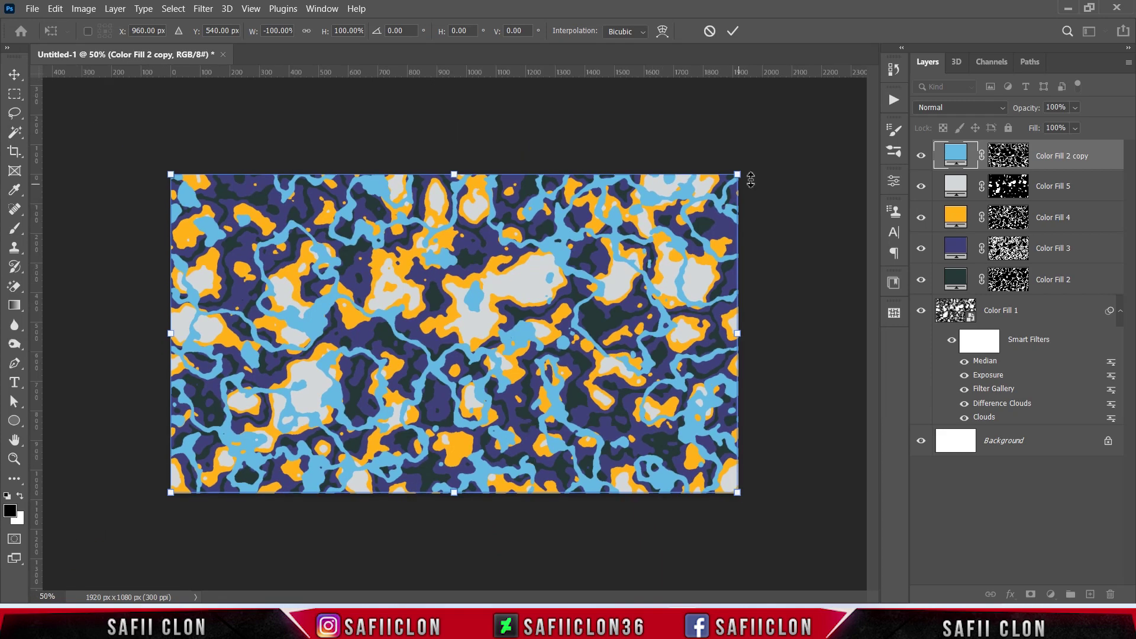
drag(739, 174, 779, 151)
mouse_move(648, 301)
mouse_down()
mouse_move(662, 302)
mouse_move(626, 318)
mouse_up()
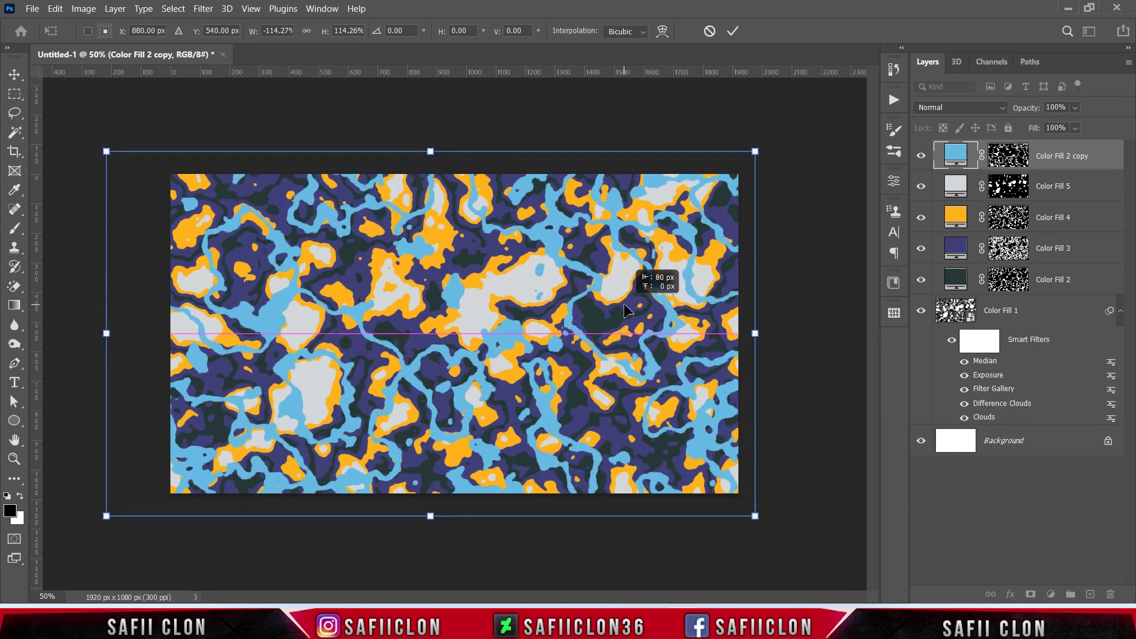
drag(626, 318, 634, 315)
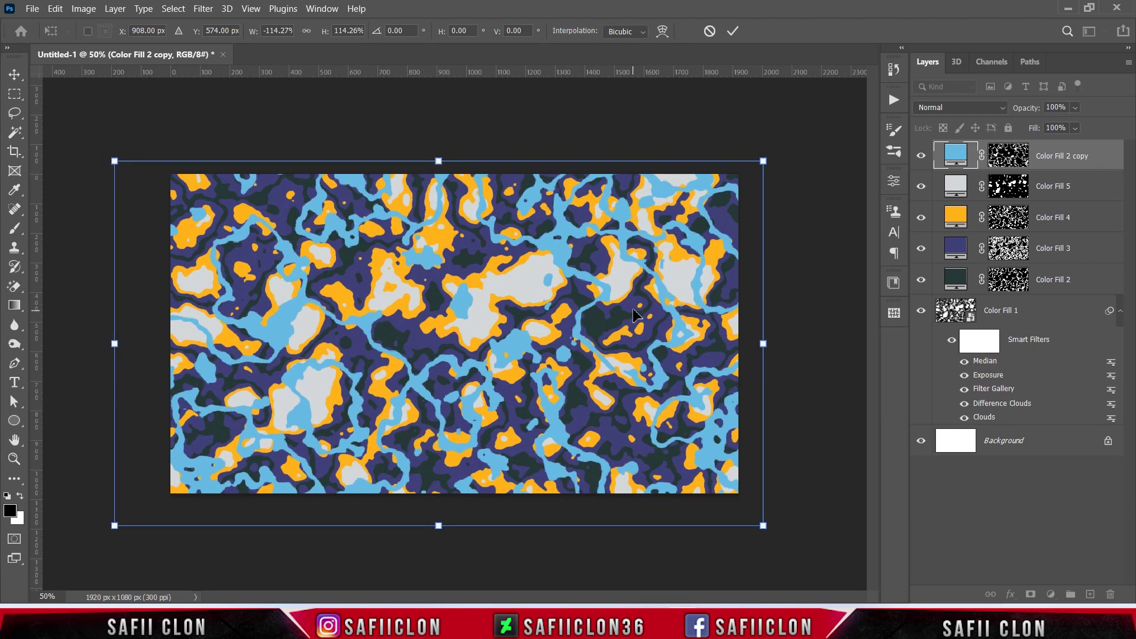
click(733, 31)
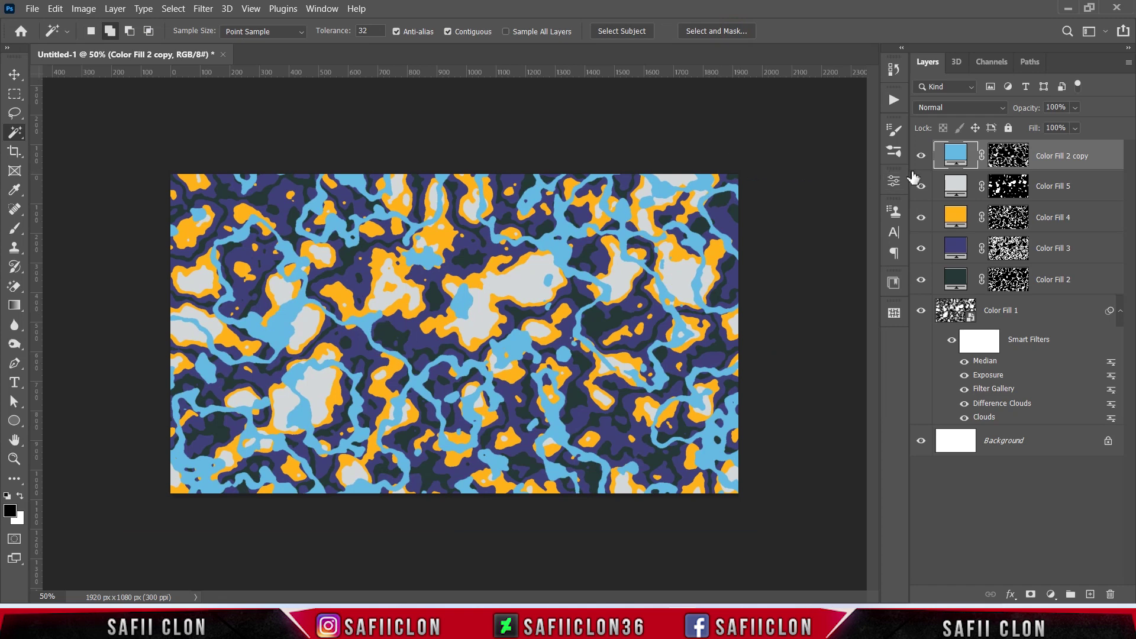
Duplicate the purple Color Fill 3 layer and move the copy to the top of the stack
click(922, 157)
click(954, 256)
click(921, 249)
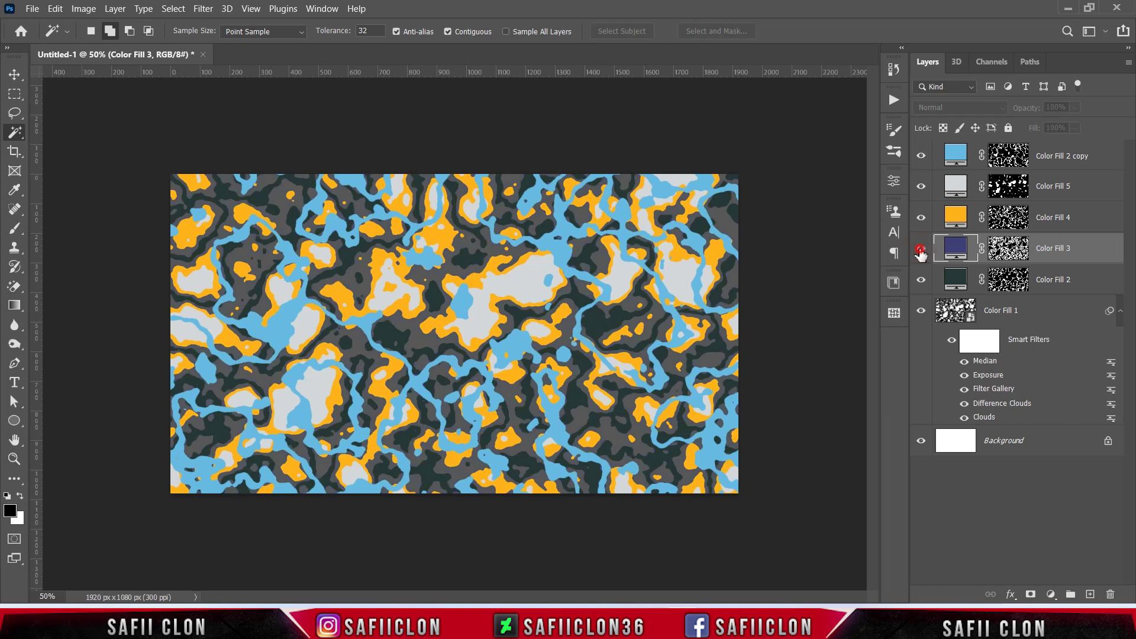
right_click(1089, 252)
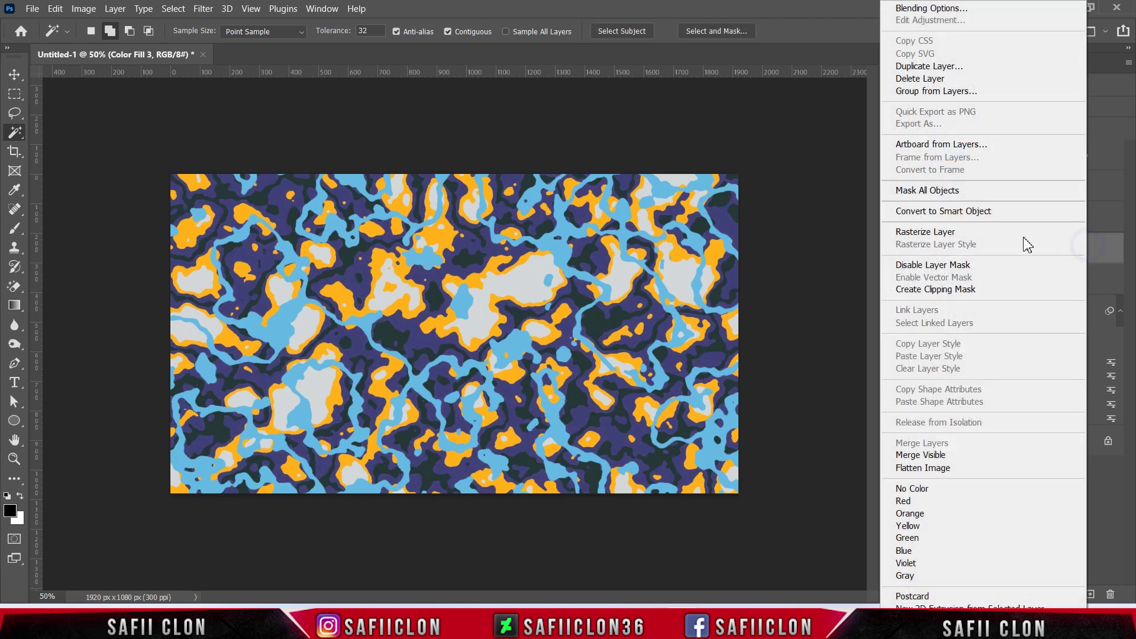
click(923, 68)
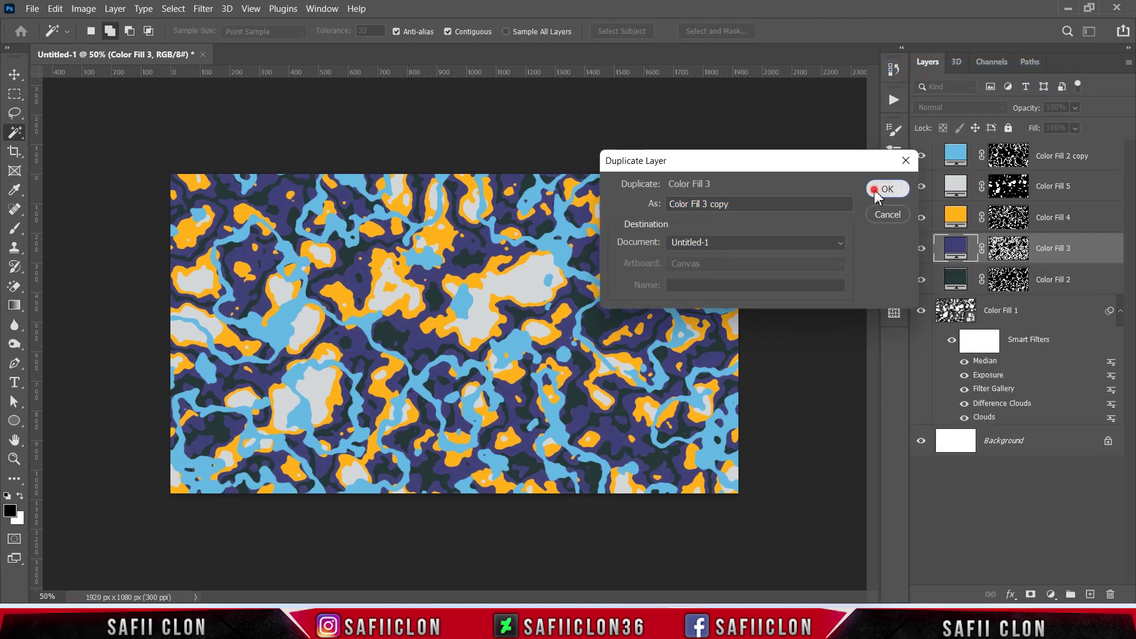
click(886, 188)
drag(1080, 250, 1065, 151)
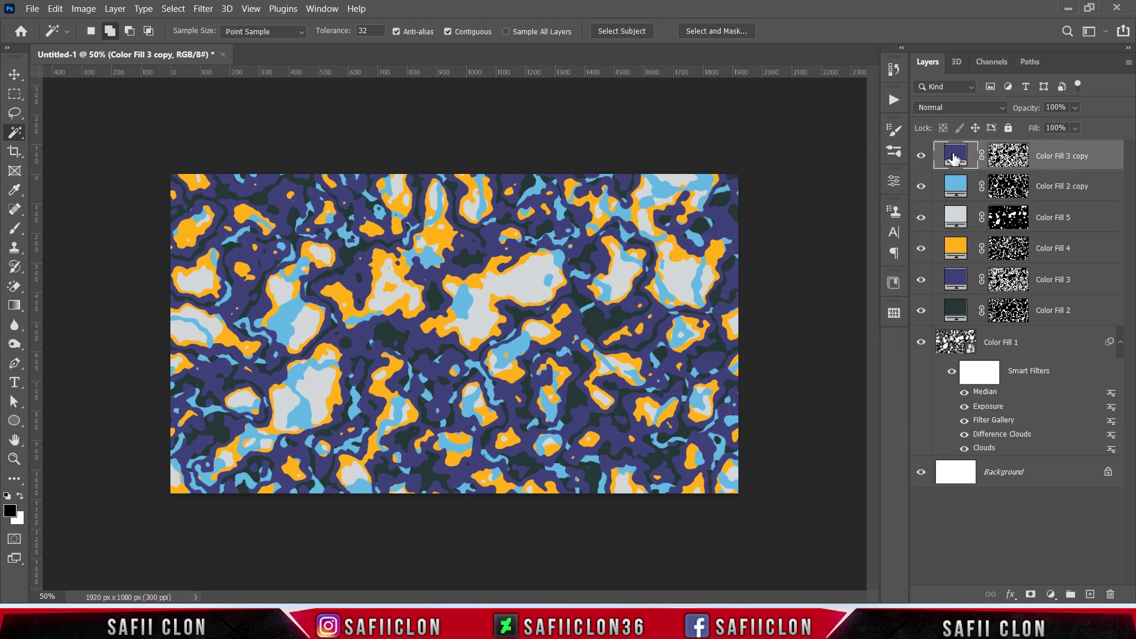
Change the Color Fill 3 copy's fill colour to white #ffffff
double_click(954, 158)
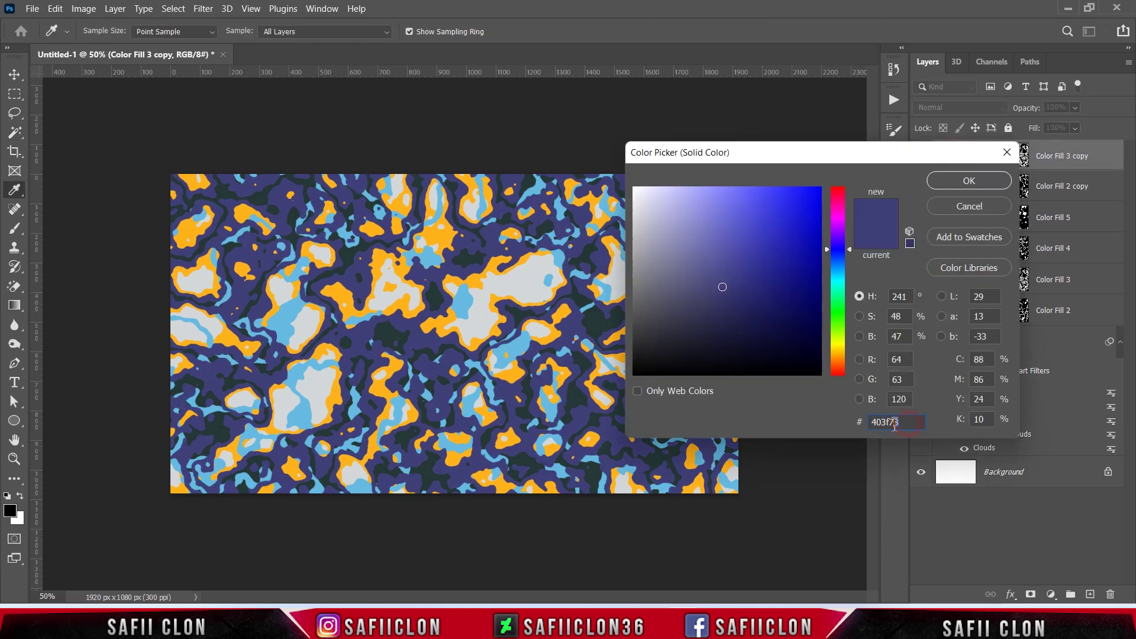
drag(724, 294, 626, 184)
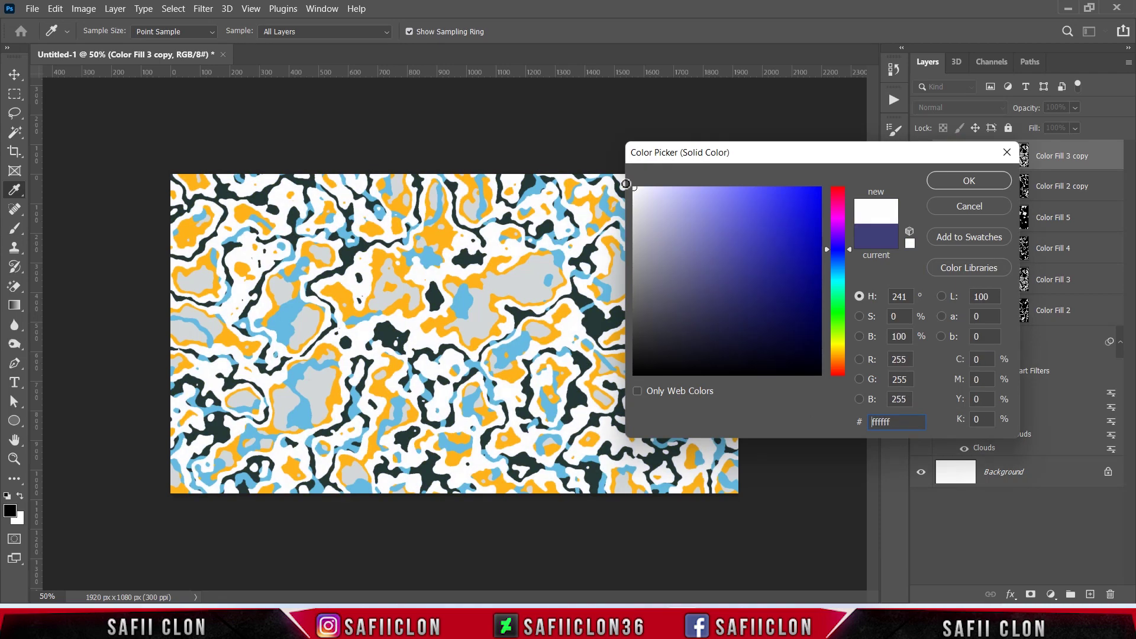
click(965, 185)
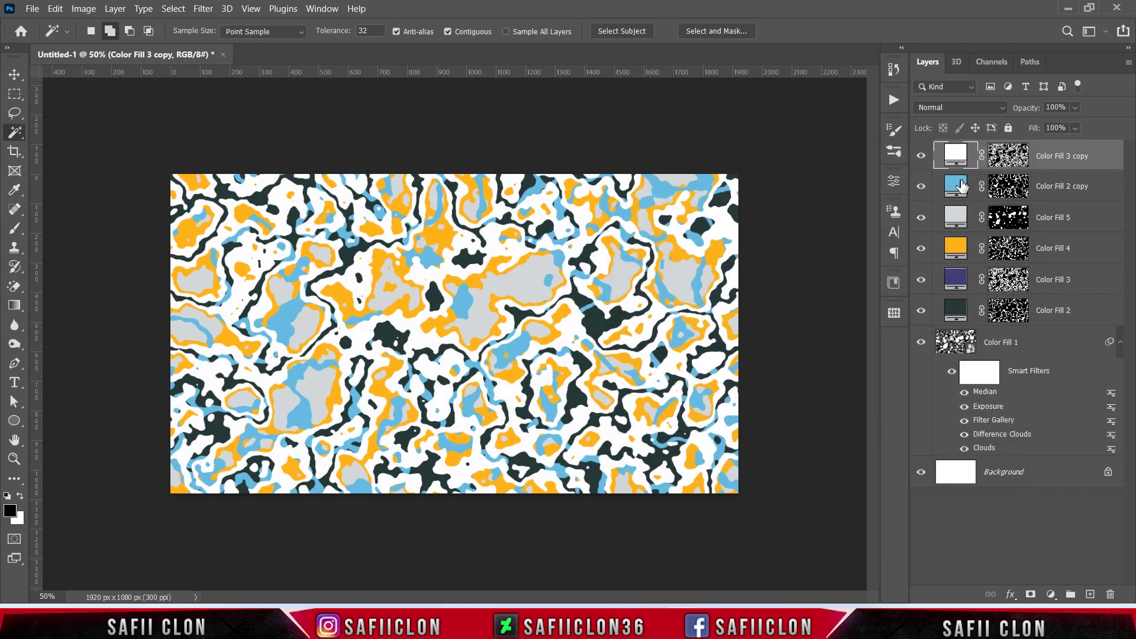
key(ctrl+t)
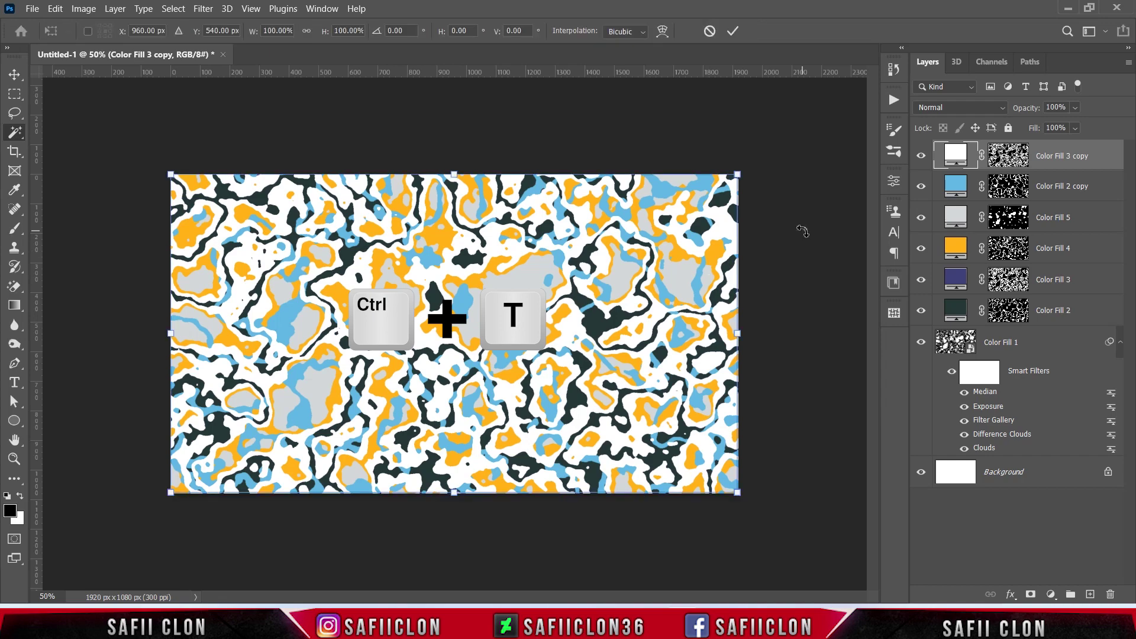
Flip the white copy, scale it to ~129%, rotate ~9°, then stamp visible layers into Layer 1
right_click(462, 282)
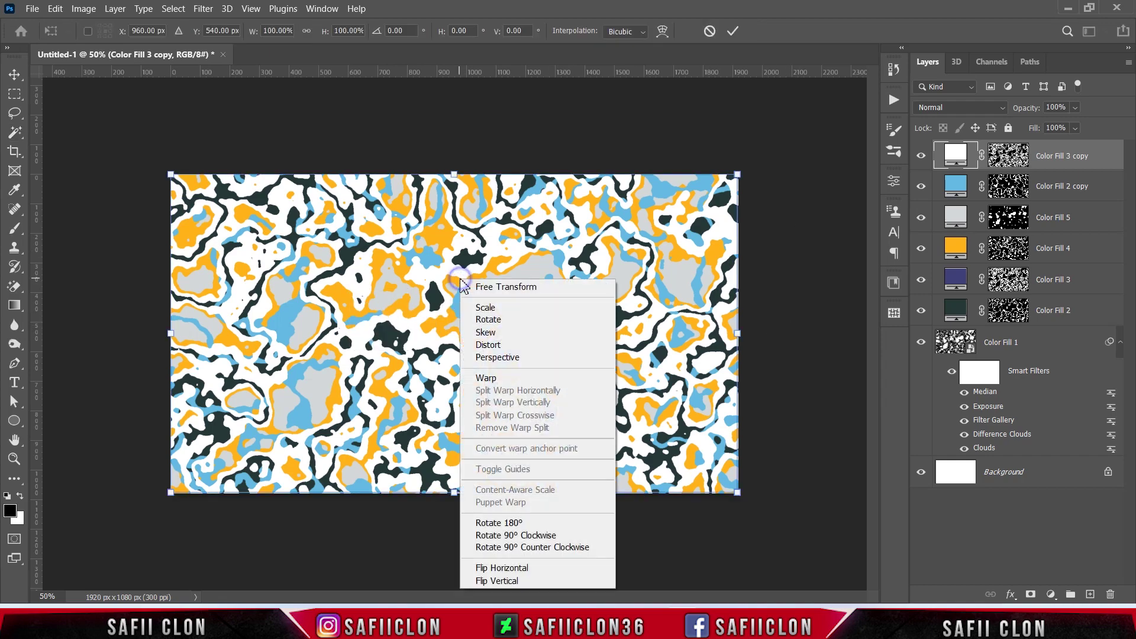
click(533, 570)
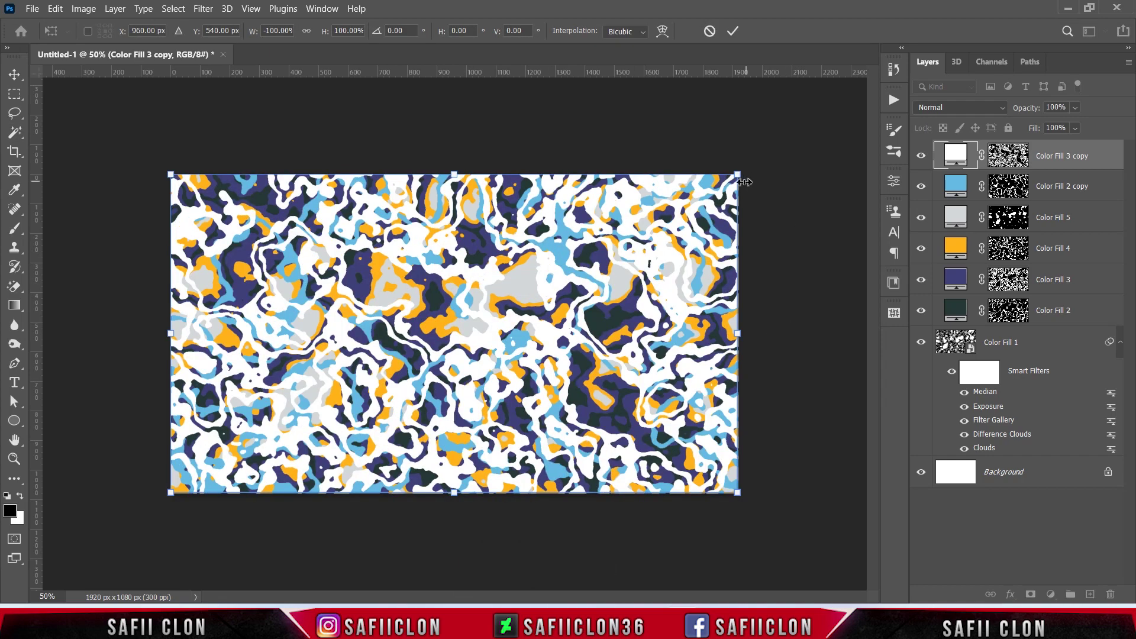
drag(744, 182, 827, 135)
mouse_move(627, 302)
mouse_down()
mouse_move(657, 302)
mouse_move(725, 231)
mouse_up()
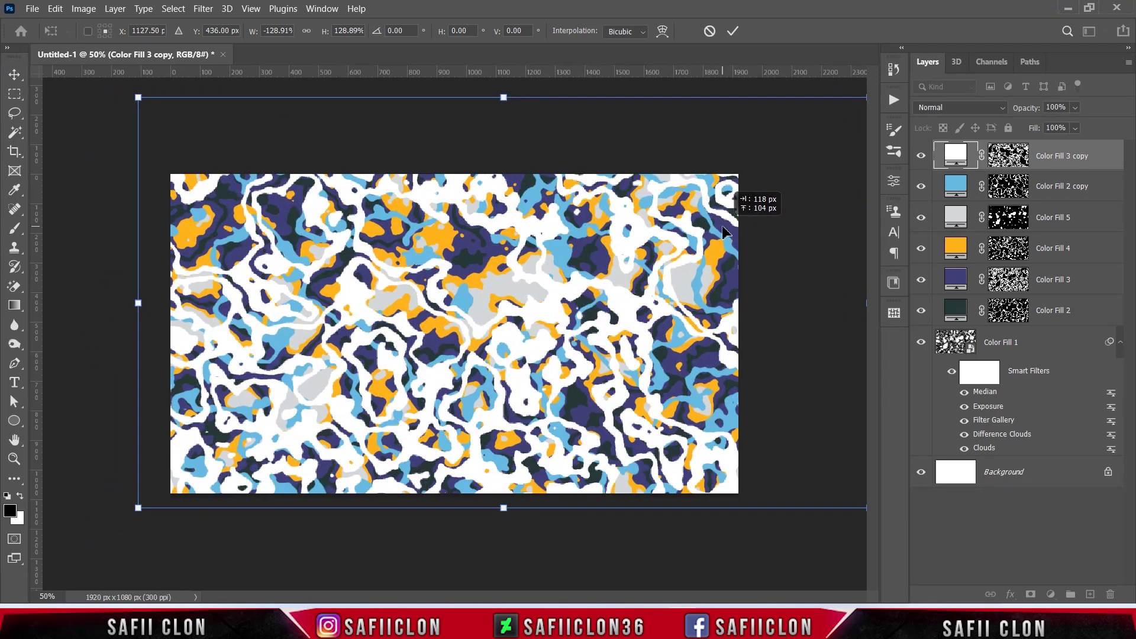
drag(881, 521, 828, 568)
drag(533, 248, 523, 231)
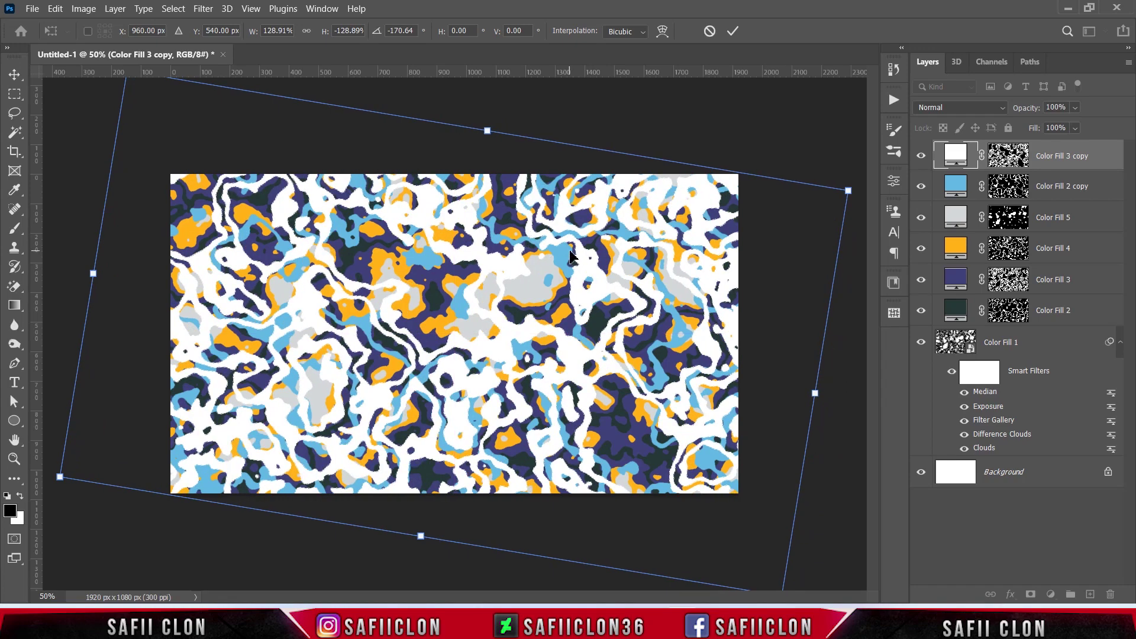
click(732, 31)
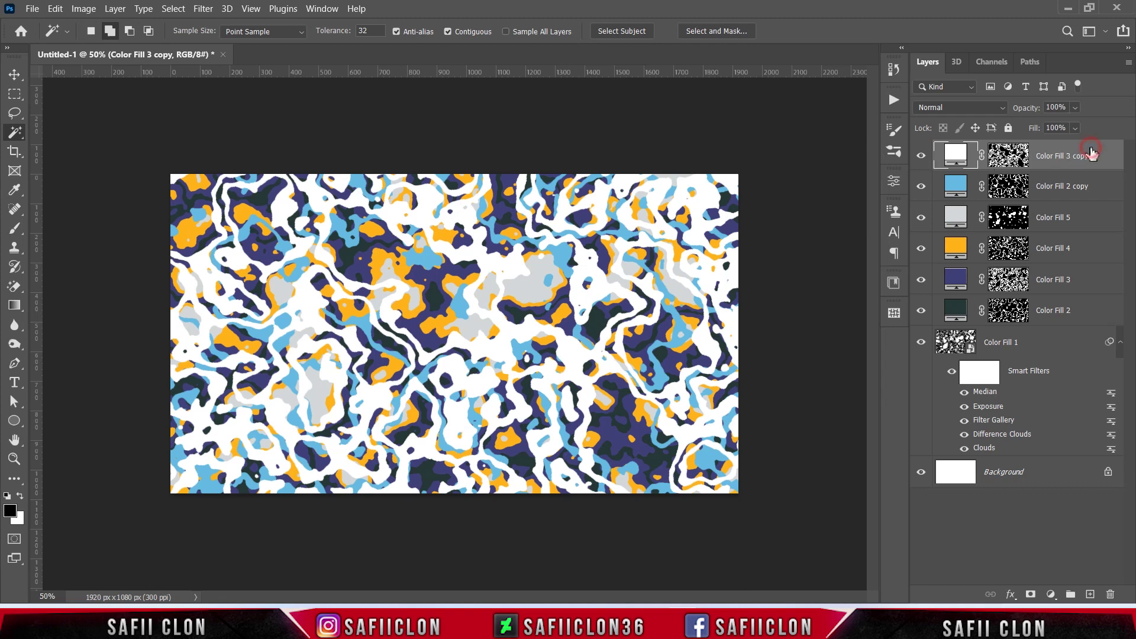
key(ctrl+shift+alt+e)
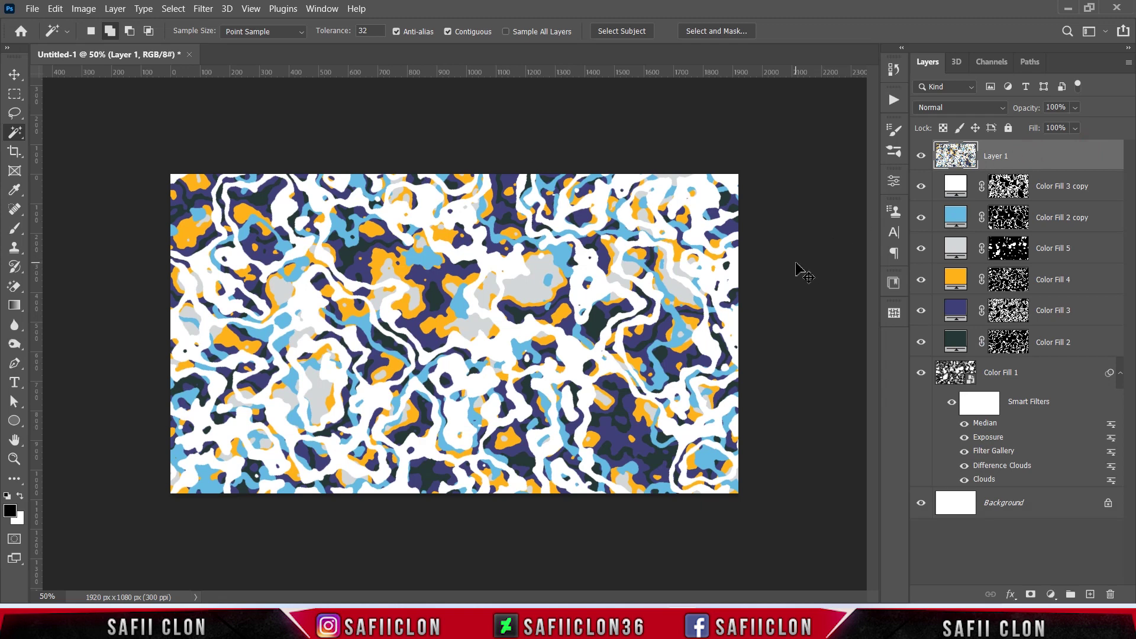
Flip the merged Layer 1 horizontally and set its blend mode to Darker Color
key(ctrl+t)
right_click(474, 291)
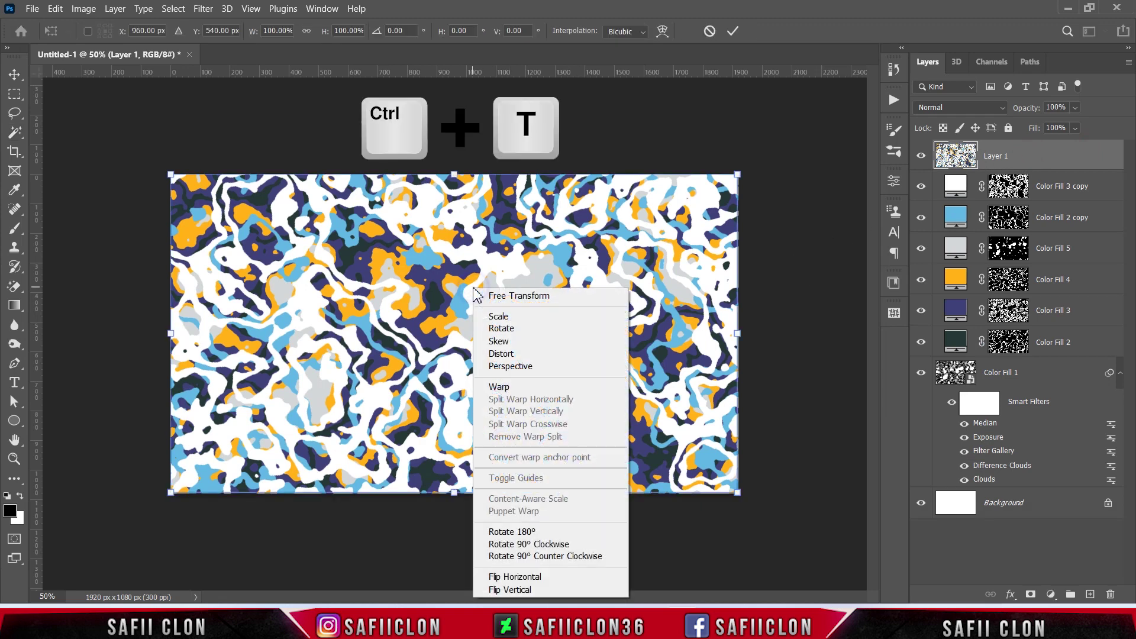
click(520, 577)
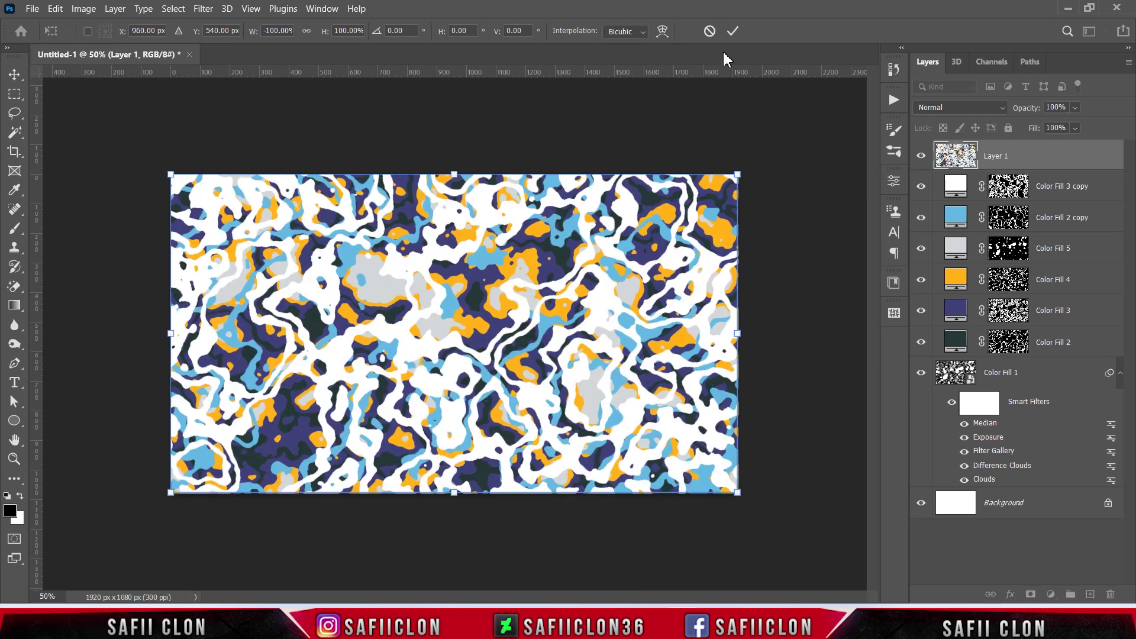
click(732, 32)
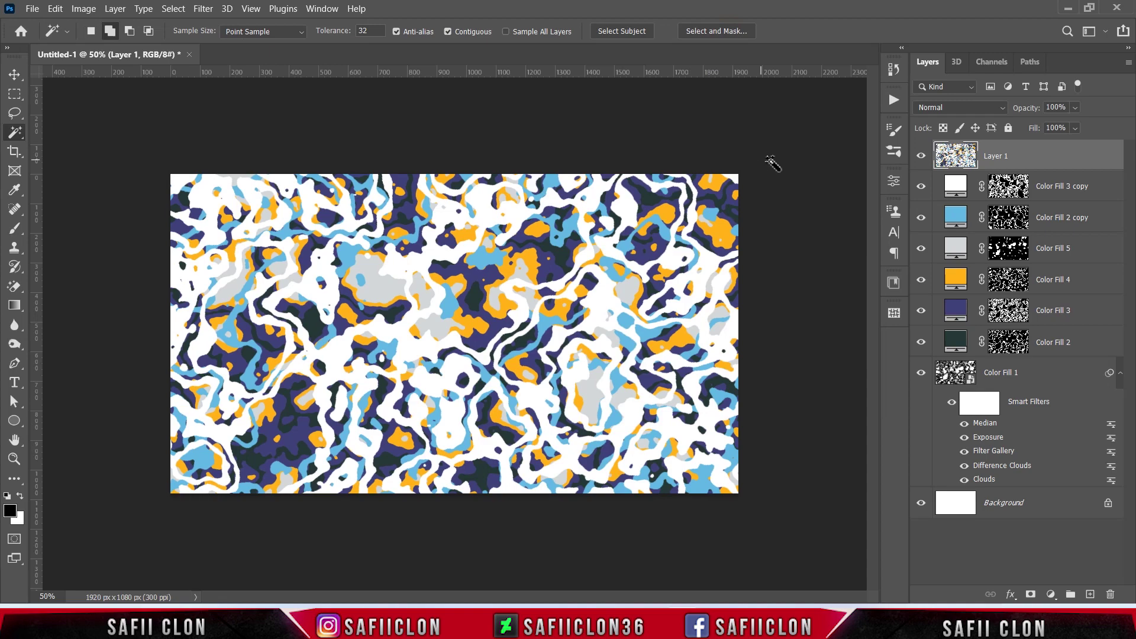
click(944, 107)
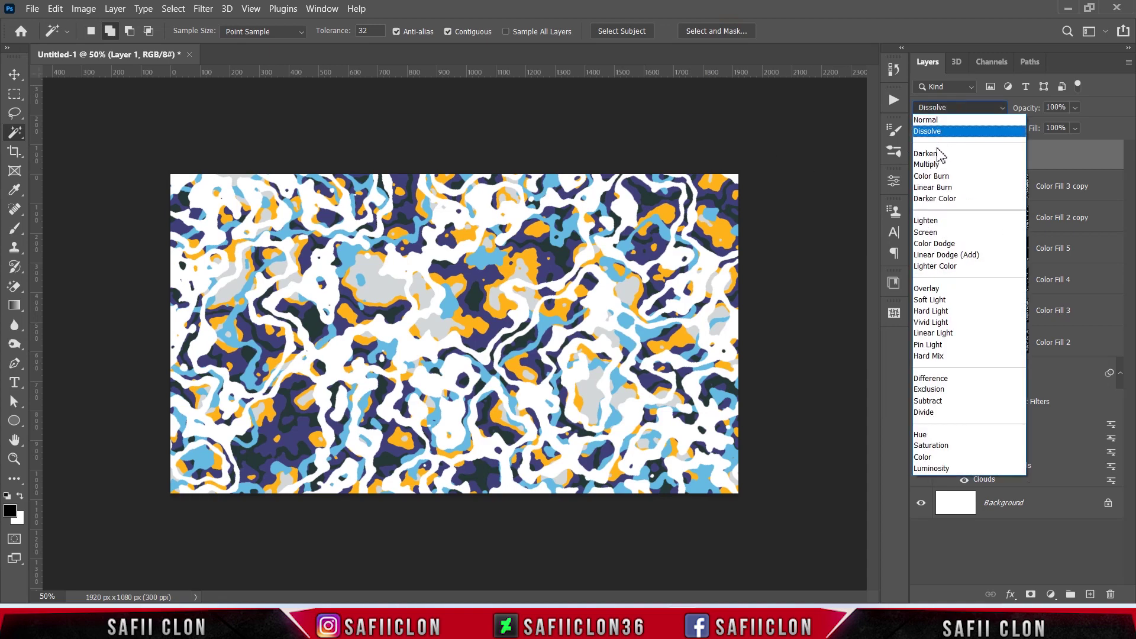
click(949, 201)
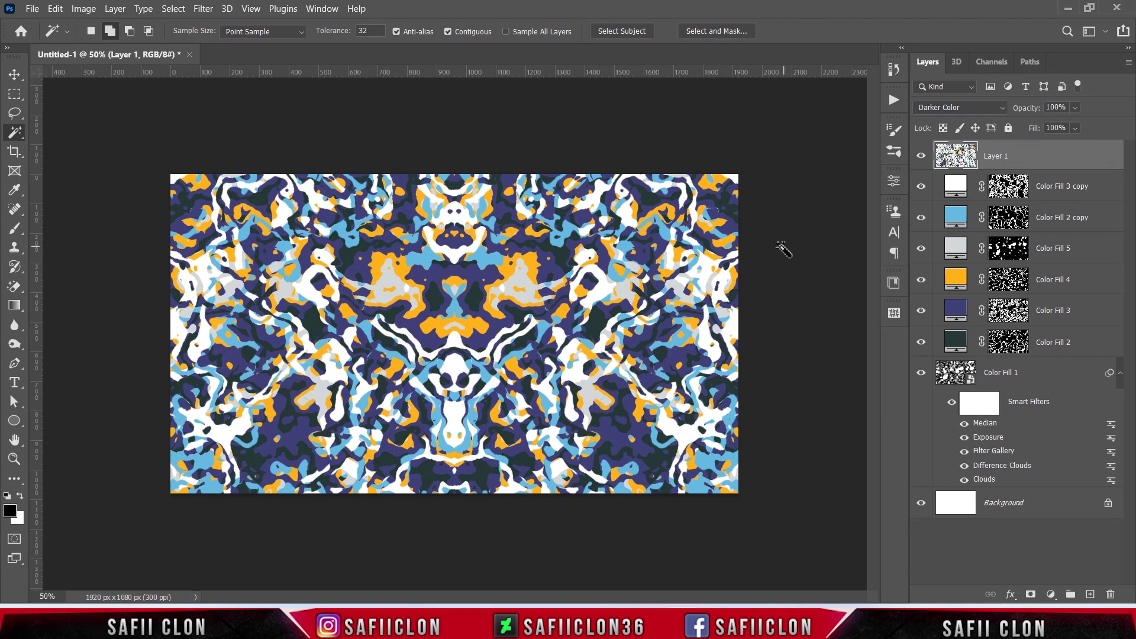
Scale Layer 1 up from a corner handle to roughly 122% and commit the transform
key(ctrl+t)
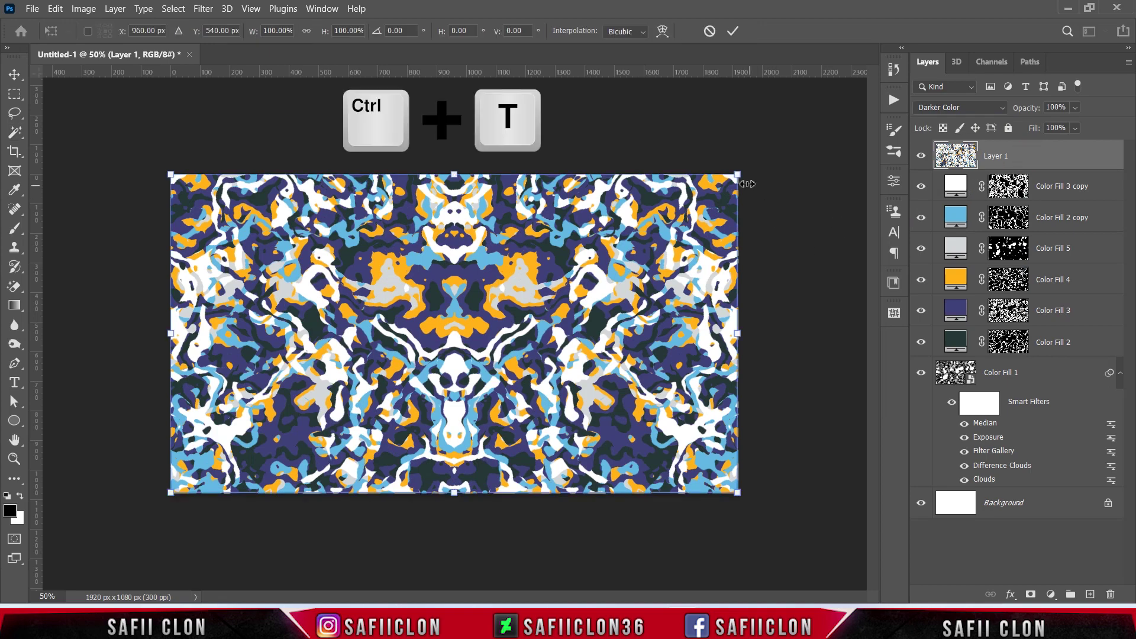
mouse_move(736, 172)
mouse_down()
mouse_move(824, 164)
mouse_move(793, 185)
mouse_up()
click(734, 31)
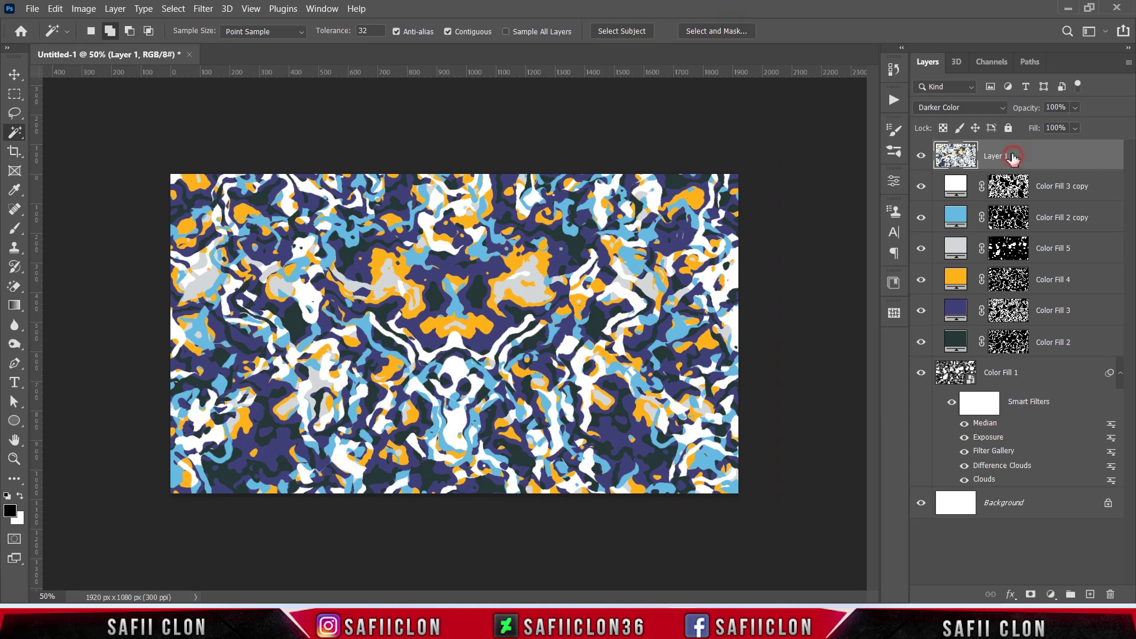
Add a layer mask to Layer 1 and set up a black Brush at 139 px
click(1030, 595)
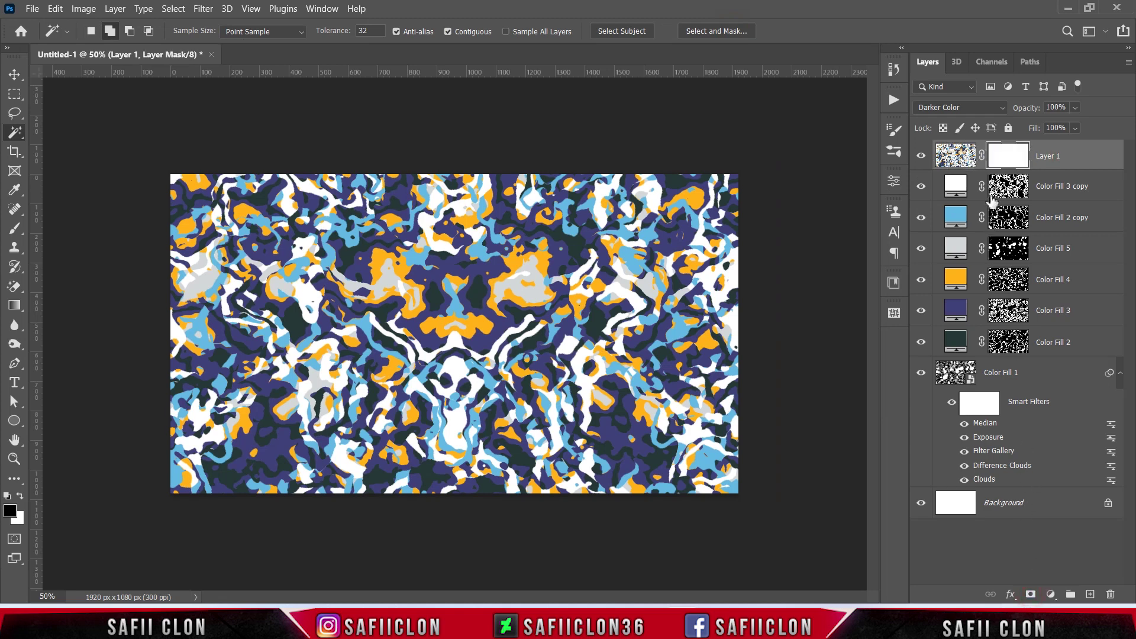
click(15, 228)
click(97, 38)
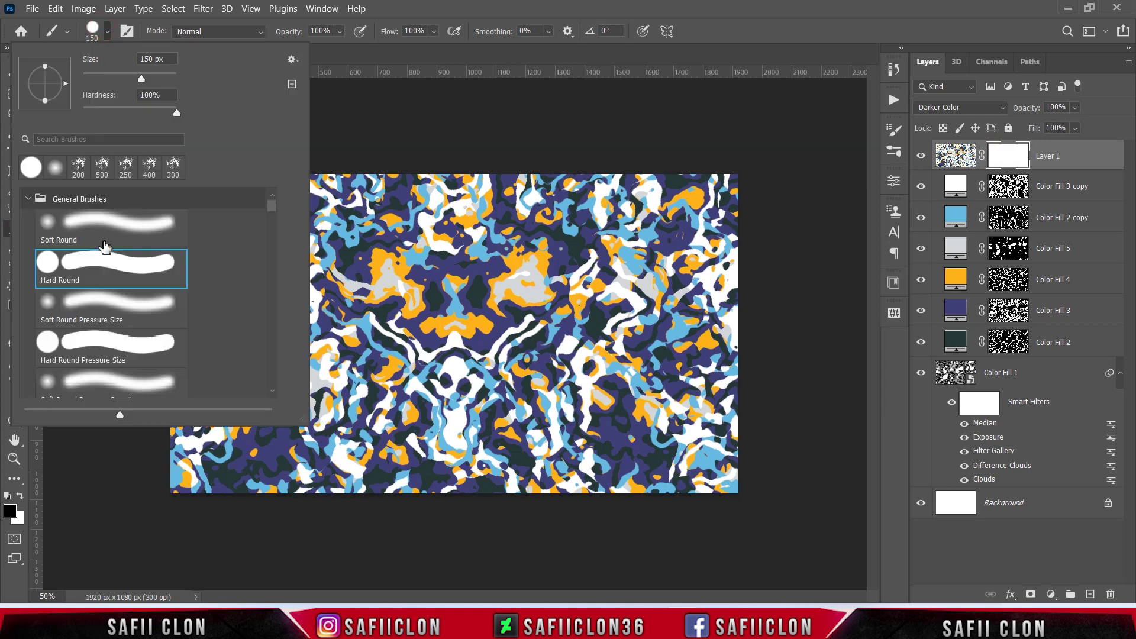
drag(146, 78, 138, 83)
click(109, 34)
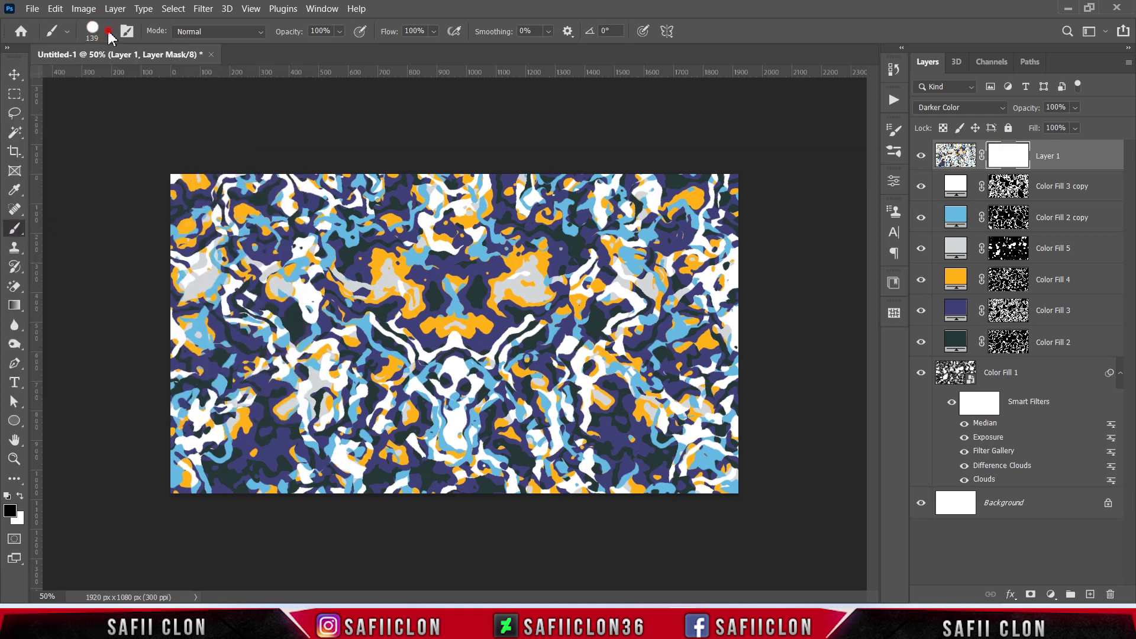
click(340, 32)
Paint black dabs of varying sizes on the mask to hide spots across the image
click(425, 340)
click(616, 249)
click(328, 284)
click(275, 401)
key(bracketright)
key(bracketright)
key(bracketright)
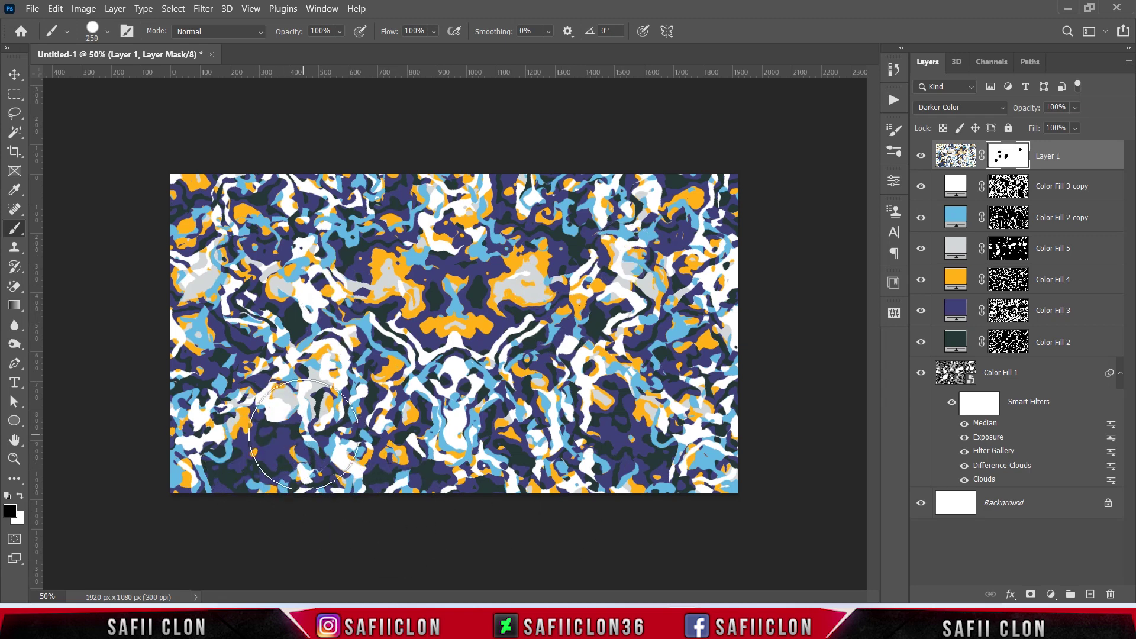
key(bracketright)
key(bracketright)
key(bracketright)
click(598, 414)
key(bracketleft)
key(bracketleft)
key(bracketleft)
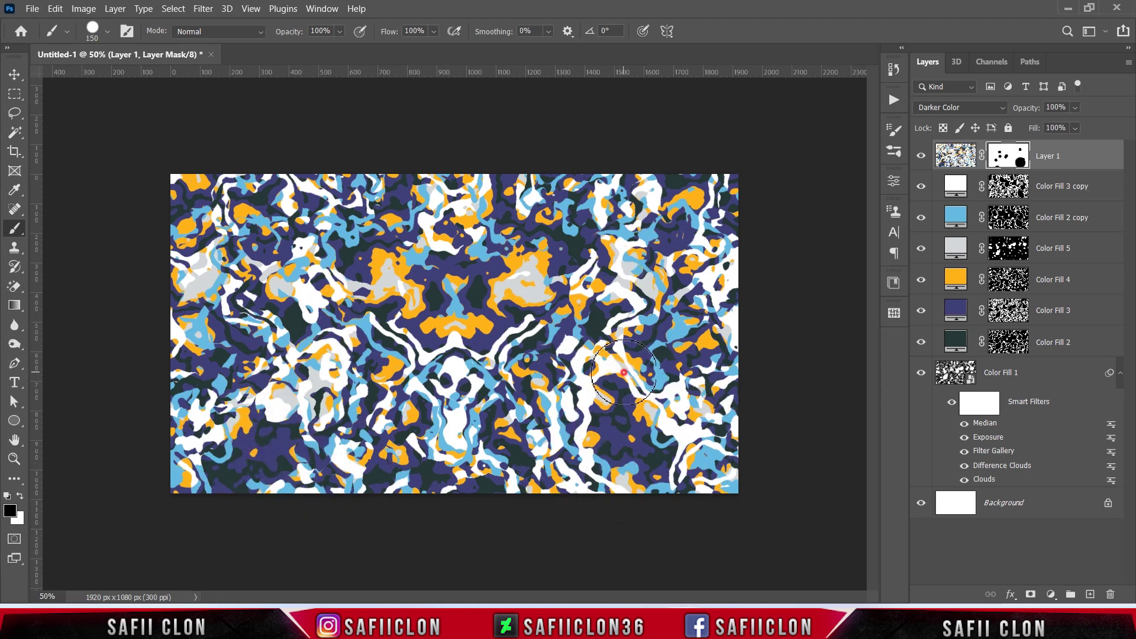
click(282, 450)
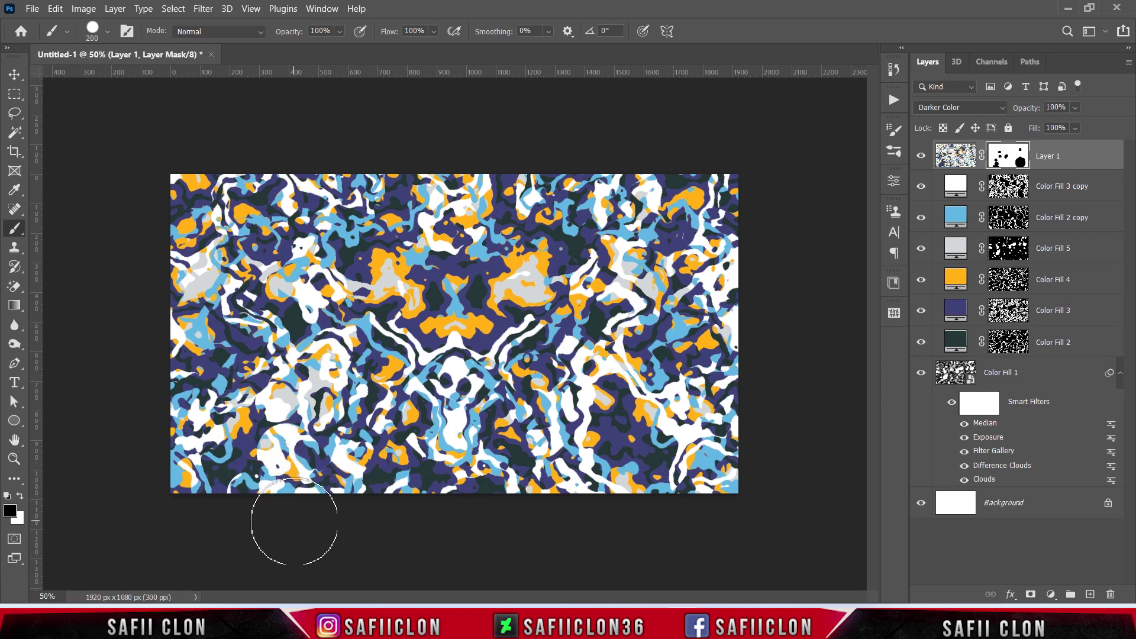
key(bracketleft)
key(bracketleft)
click(476, 255)
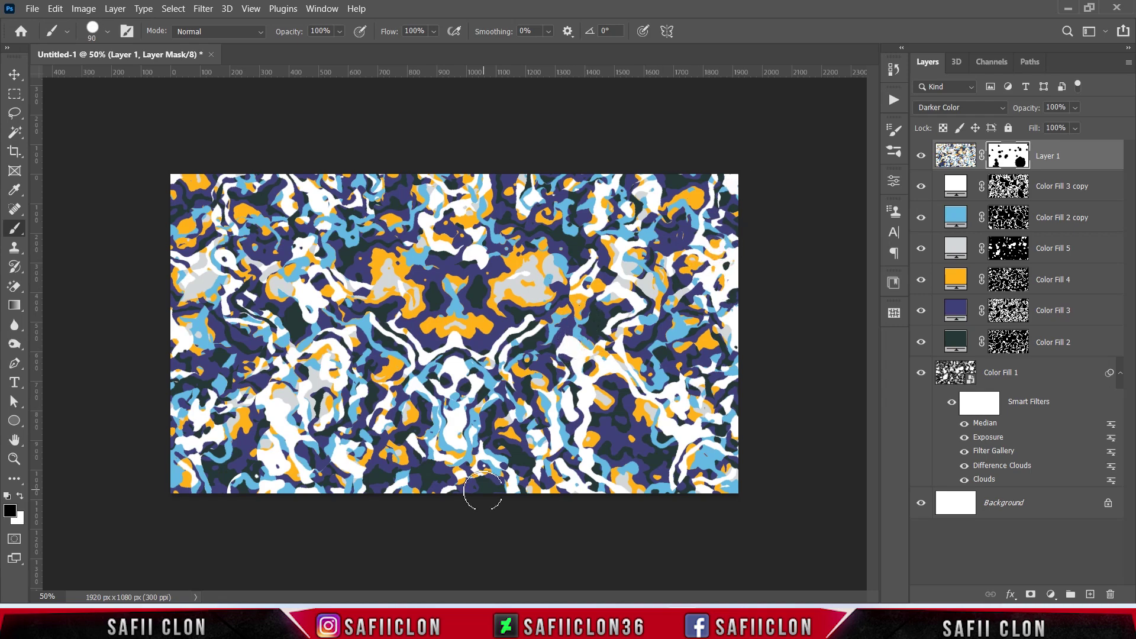
Toggle Layer 1's visibility to compare the masked result, then select its pixel thumbnail
key(ctrl+plus)
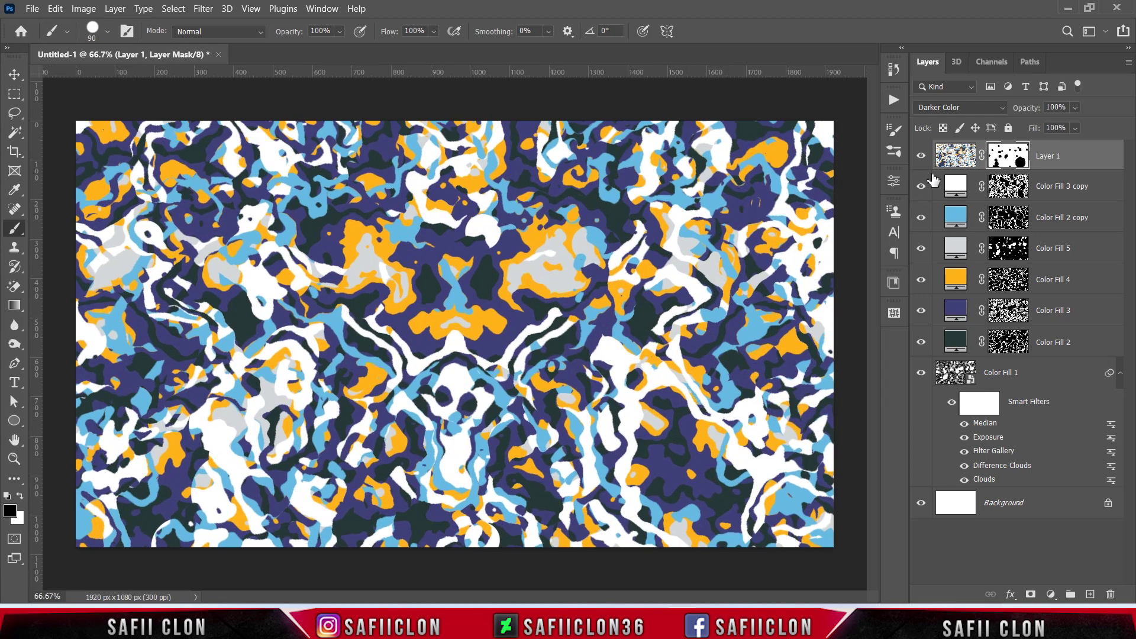
click(922, 157)
click(921, 157)
click(1084, 159)
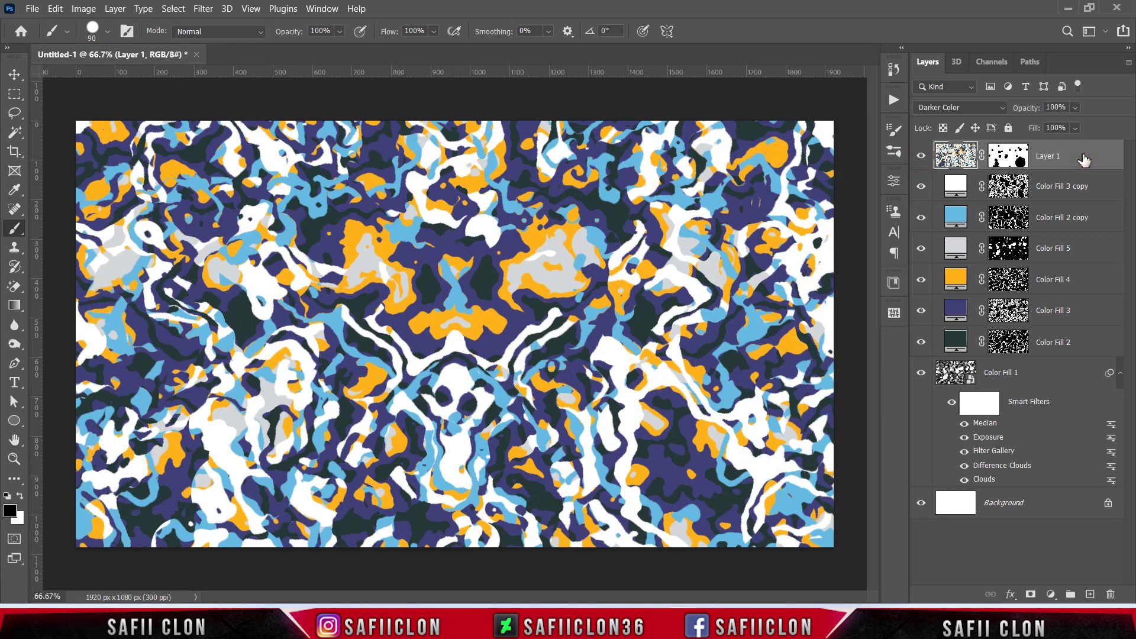
Stamp all visible layers into a new Layer 2 and convert it to a smart object
key(ctrl+shift+alt+e)
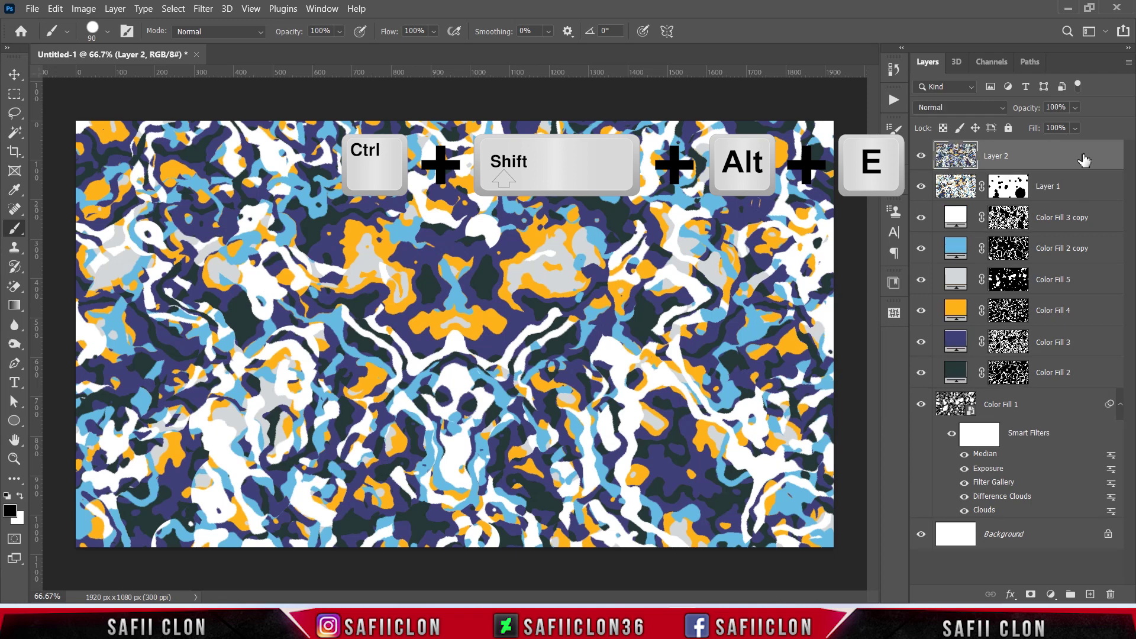
right_click(1027, 164)
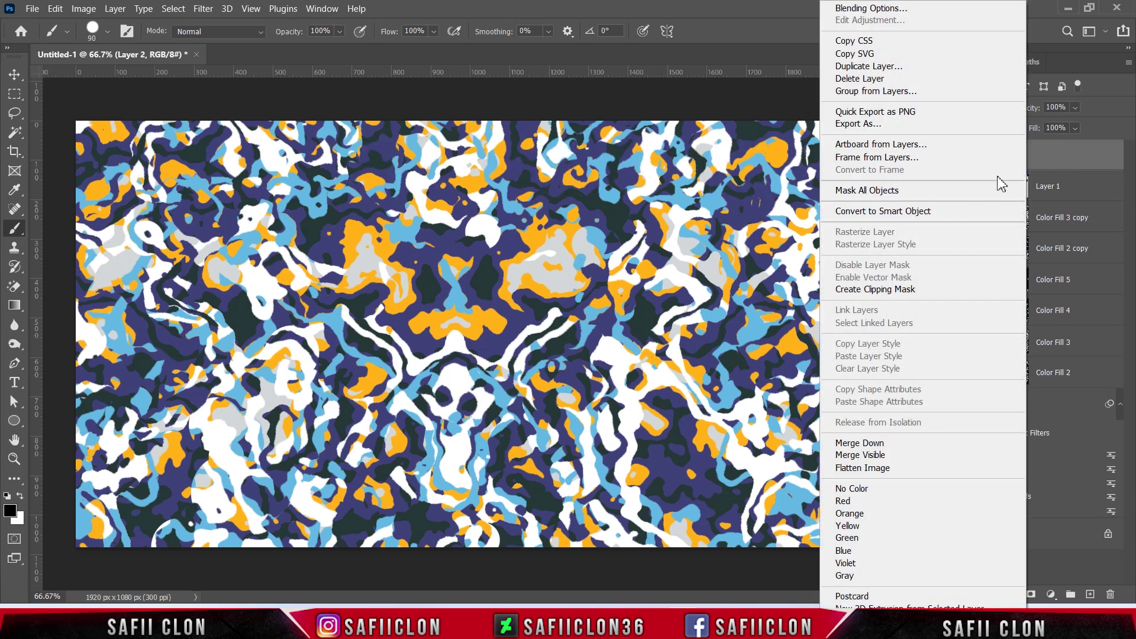
click(860, 212)
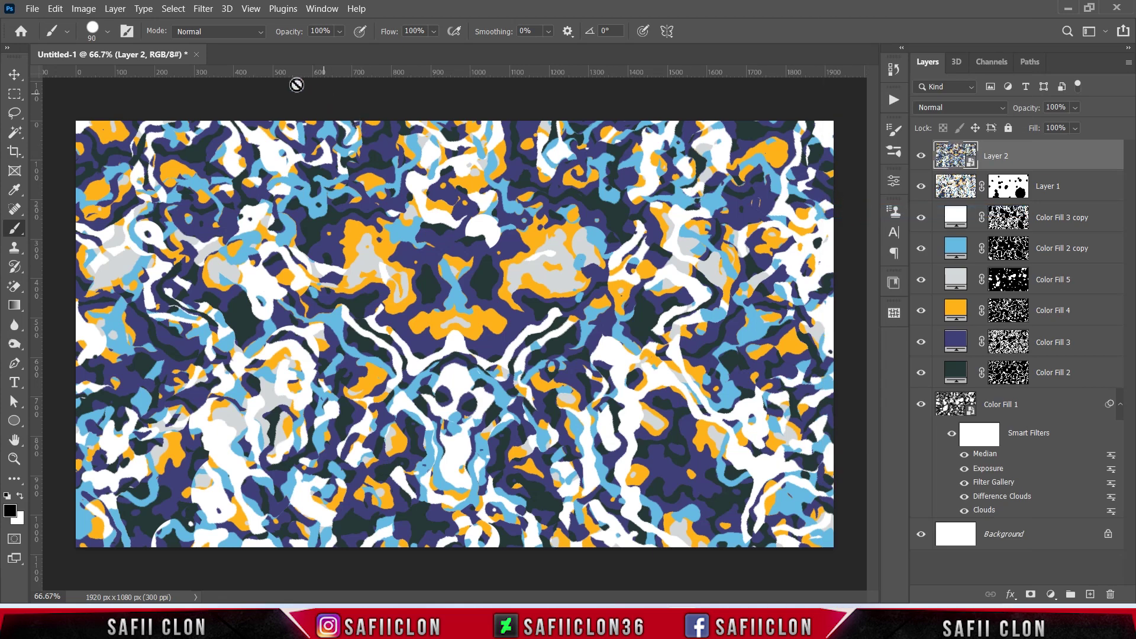
Apply Oil Paint: stylization 1.4, cleanliness 7.4, scale 0.4, bristle detail 1.1
click(202, 10)
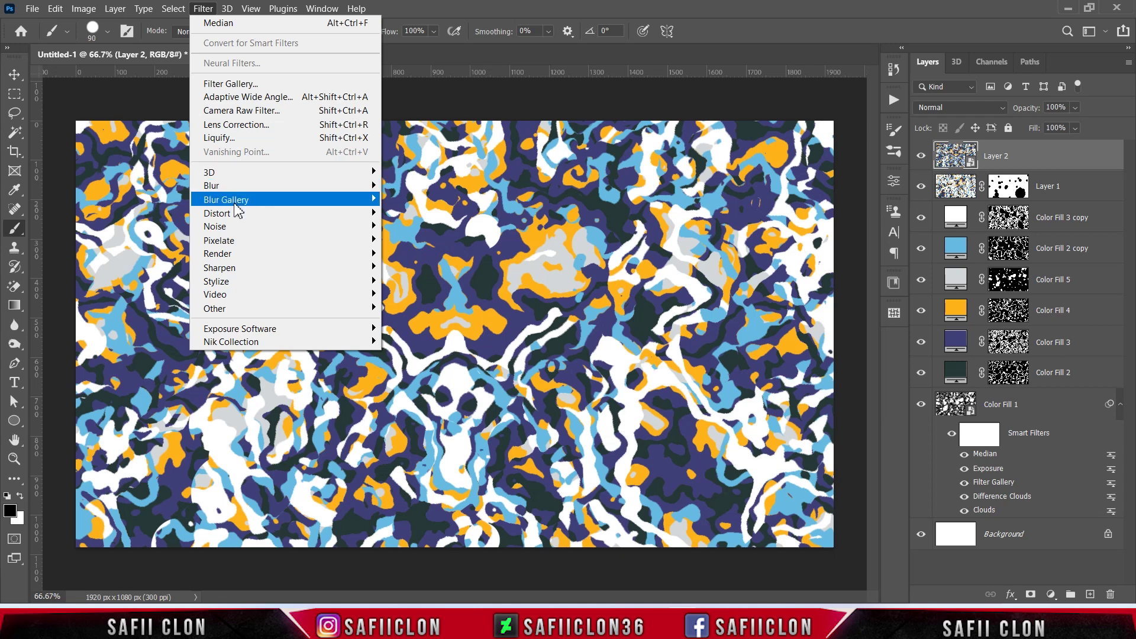
mouse_move(267, 281)
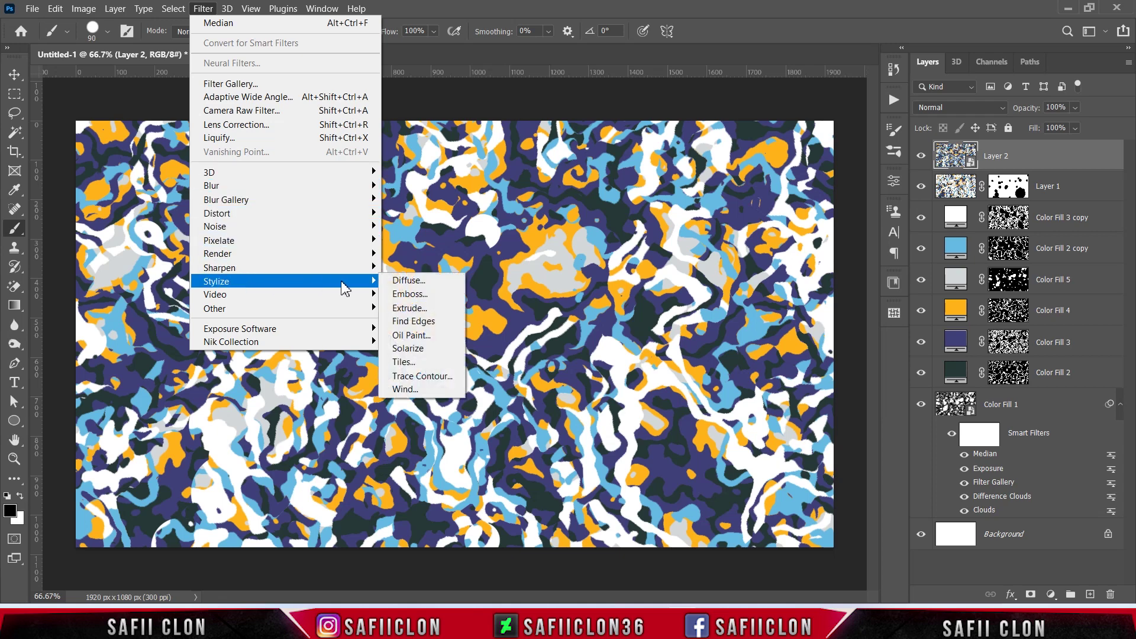
click(423, 337)
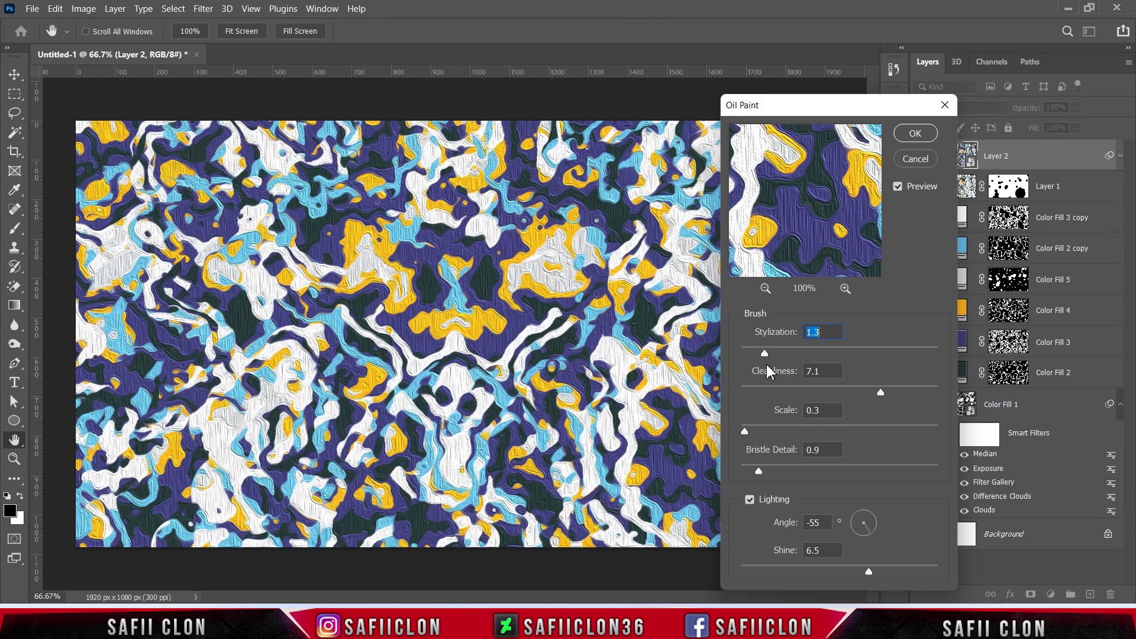
drag(765, 355, 768, 353)
drag(890, 392, 887, 391)
drag(745, 431, 747, 432)
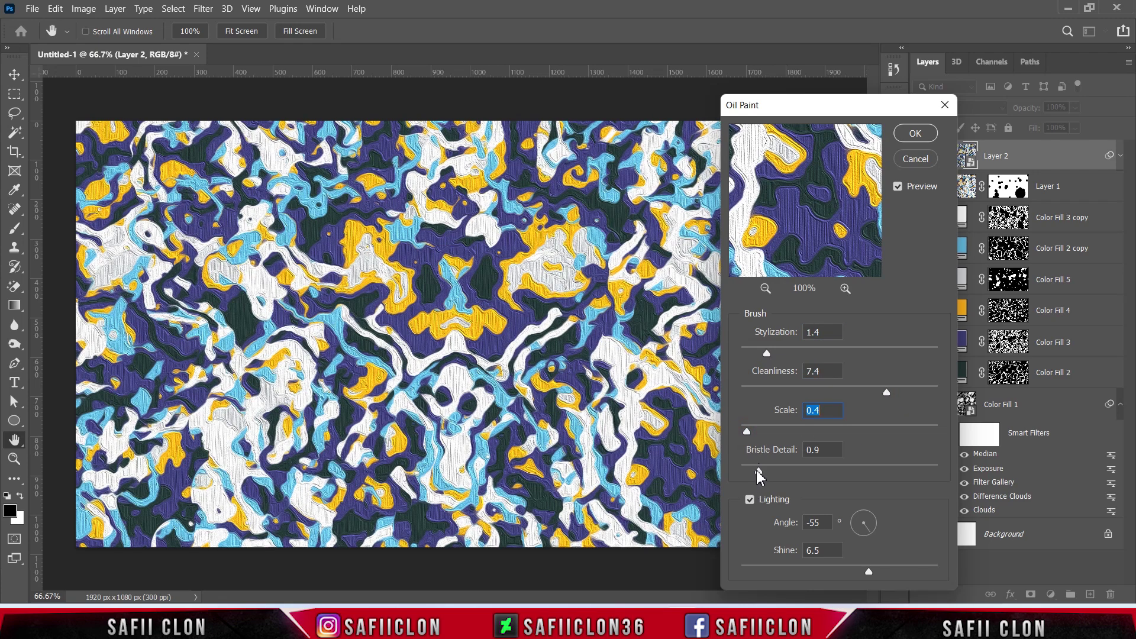
click(762, 470)
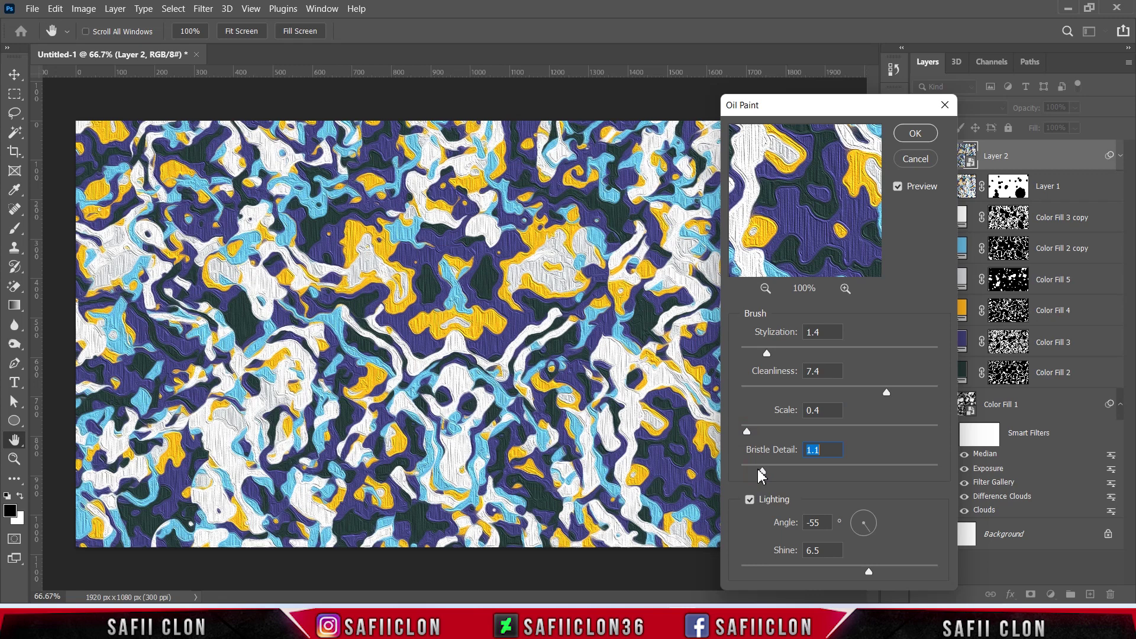
click(868, 571)
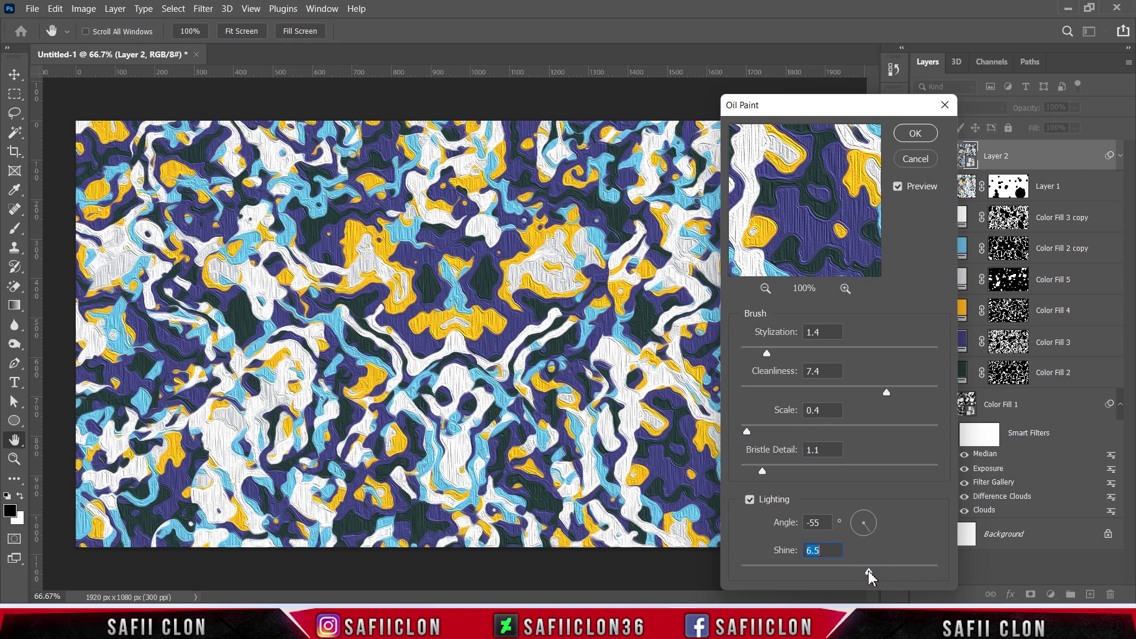
click(911, 133)
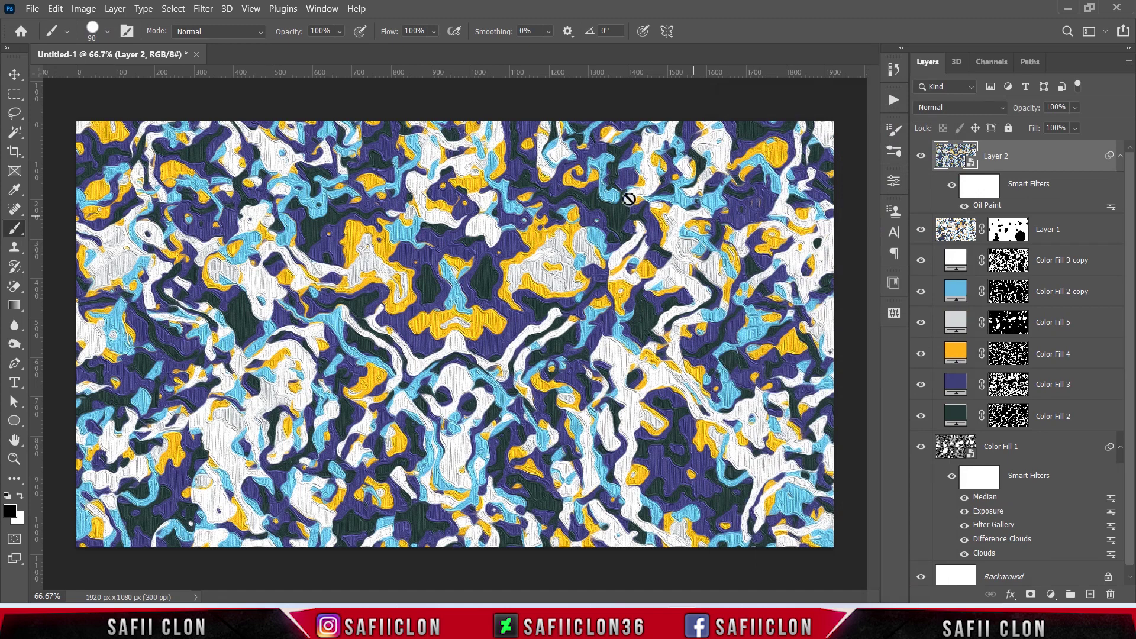
click(203, 9)
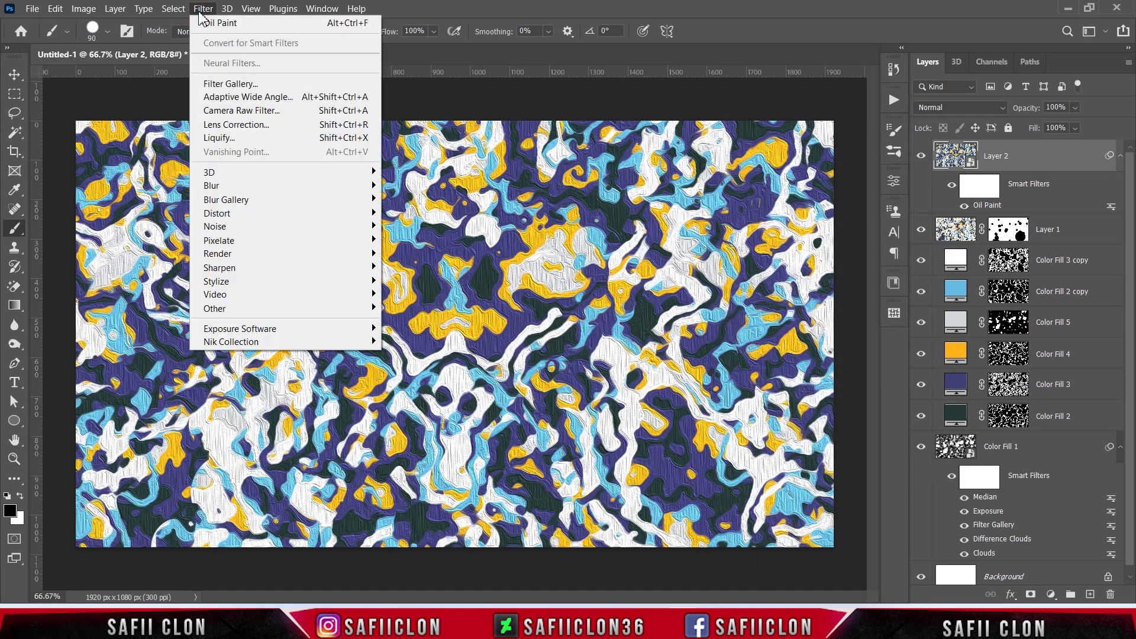
mouse_move(219, 267)
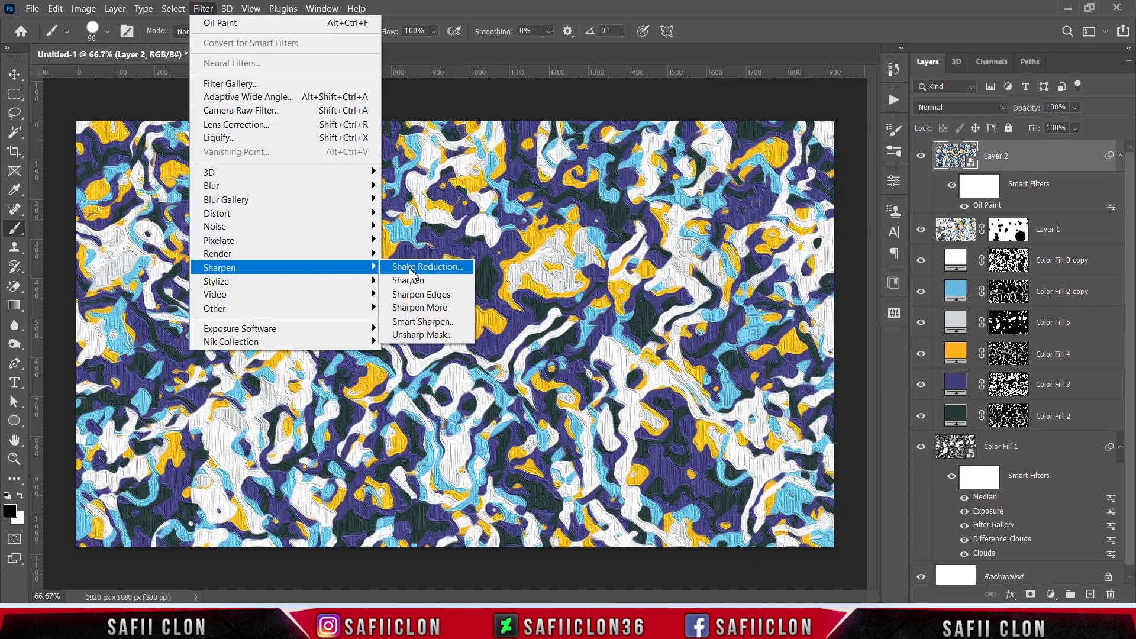
Apply Unsharp Mask to Layer 2 with amount 172%, radius 8.3 px, threshold 95 levels
click(422, 335)
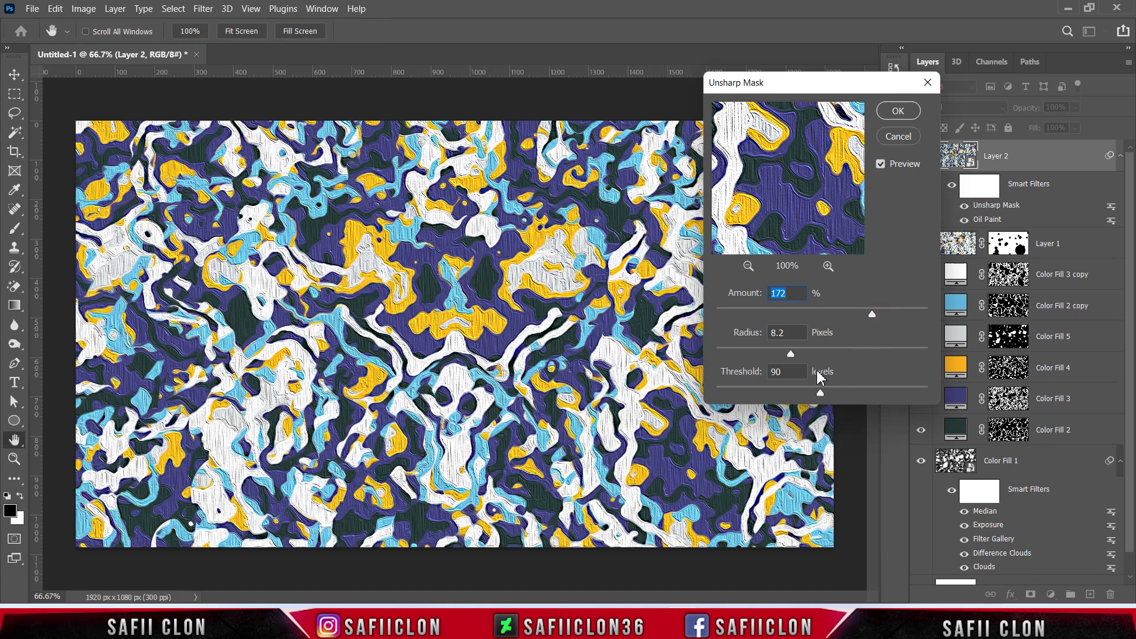
mouse_move(791, 354)
mouse_down()
mouse_move(876, 348)
mouse_move(816, 353)
mouse_up()
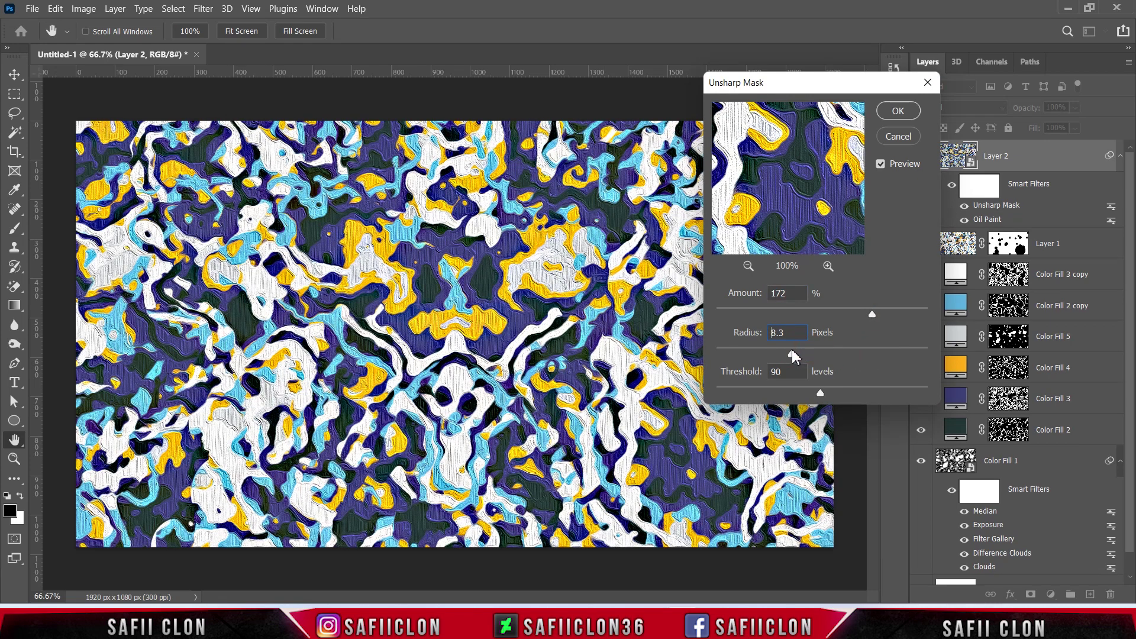
mouse_move(819, 392)
mouse_down()
mouse_move(865, 386)
mouse_move(790, 394)
mouse_move(826, 392)
mouse_up()
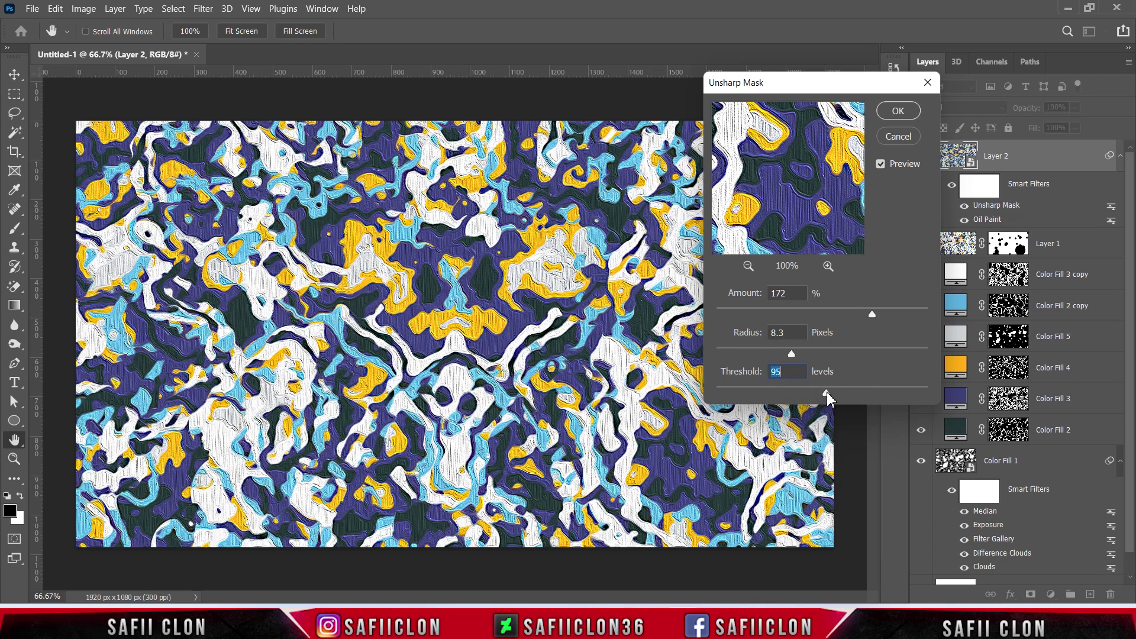
click(900, 114)
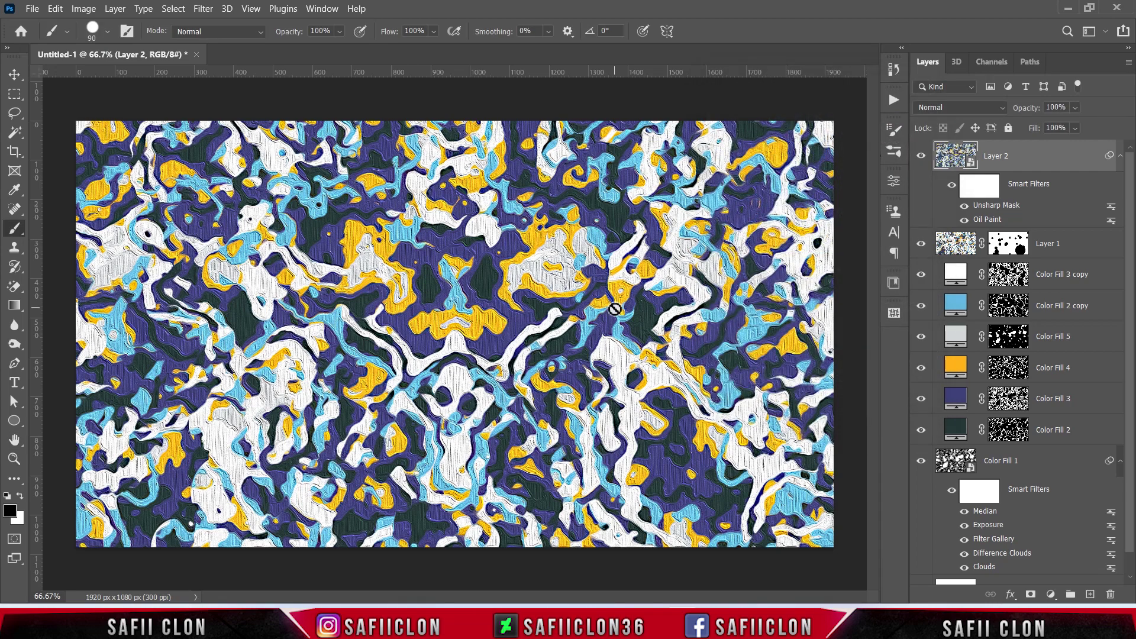
key(ctrl+minus)
key(ctrl+minus)
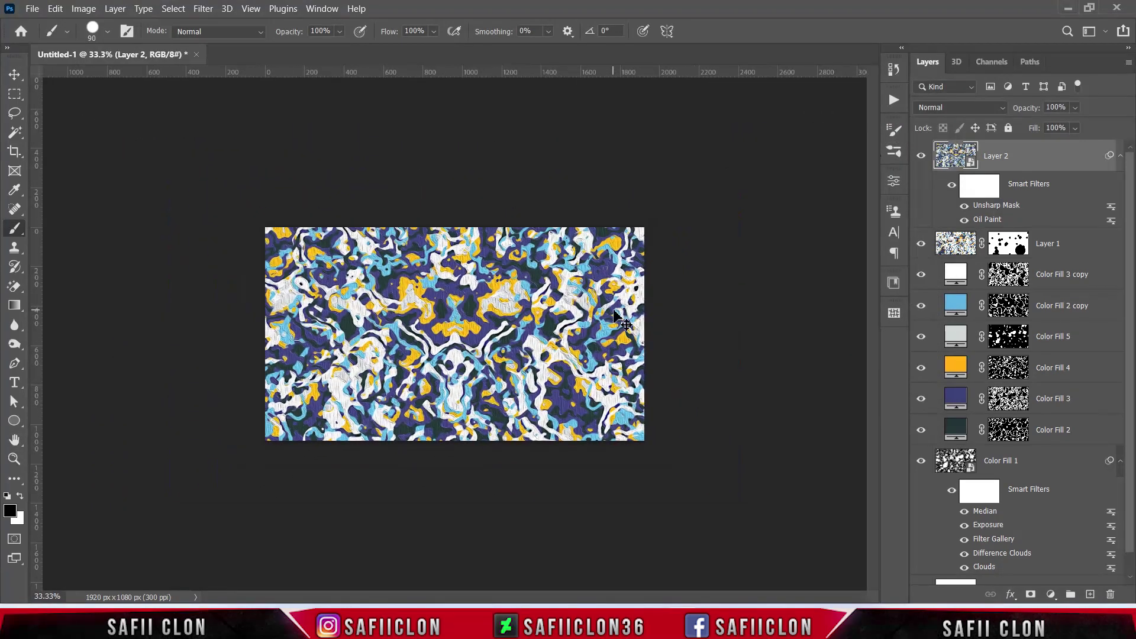
key(ctrl+plus)
key(ctrl+plus)
key(ctrl+plus)
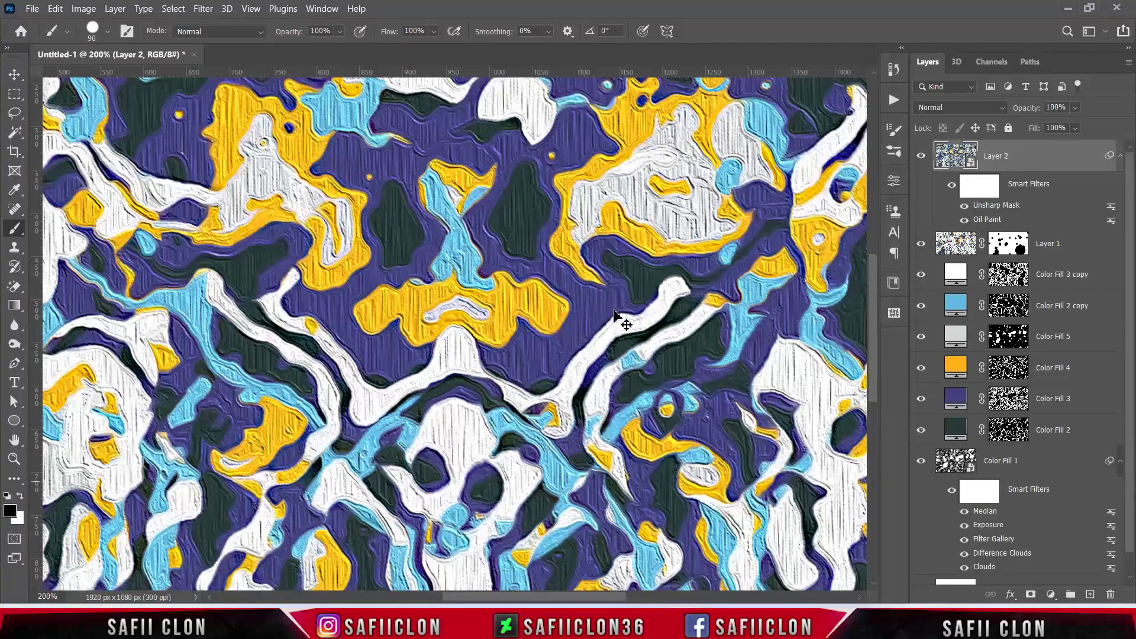
key(ctrl+minus)
key(ctrl+minus)
key(ctrl+plus)
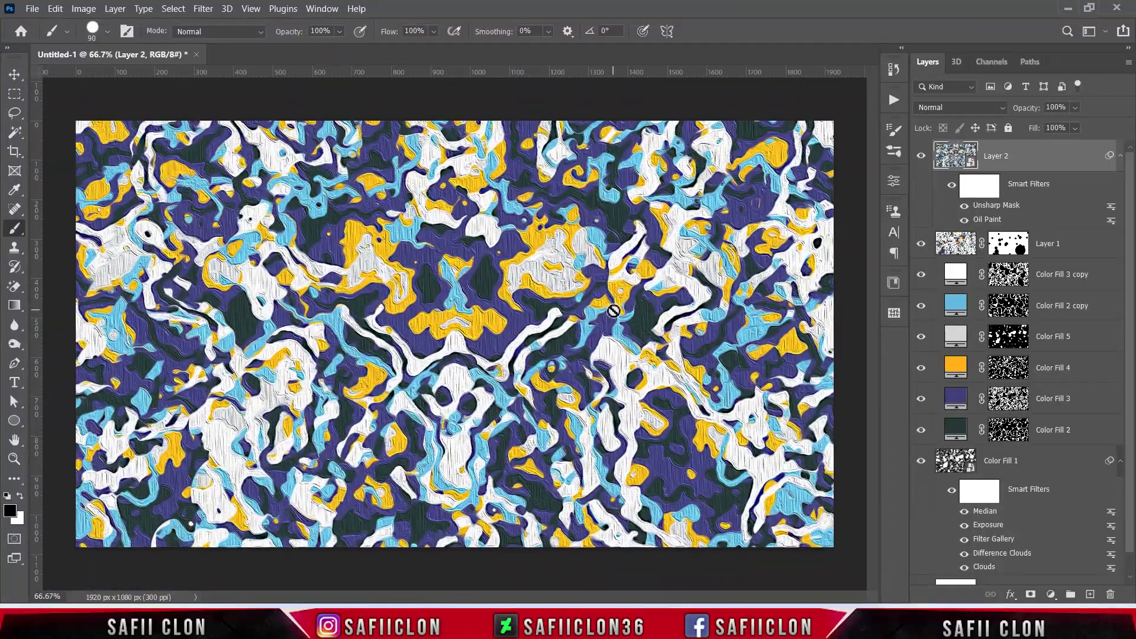
click(921, 156)
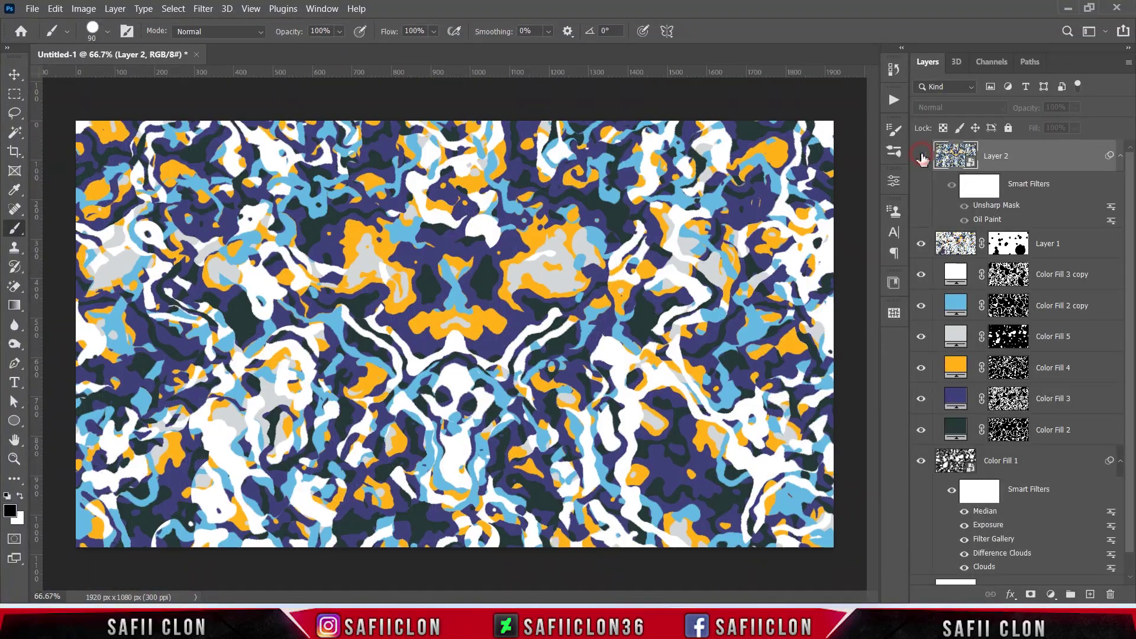
click(921, 155)
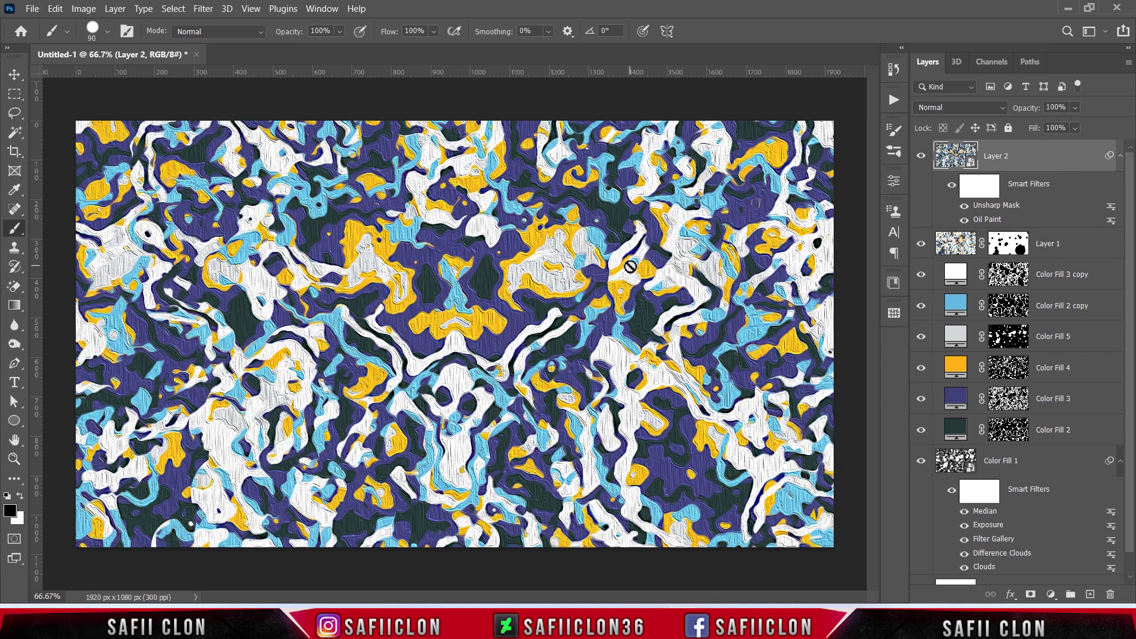
key(ctrl+minus)
key(ctrl+minus)
key(ctrl+plus)
key(ctrl+plus)
key(ctrl+plus)
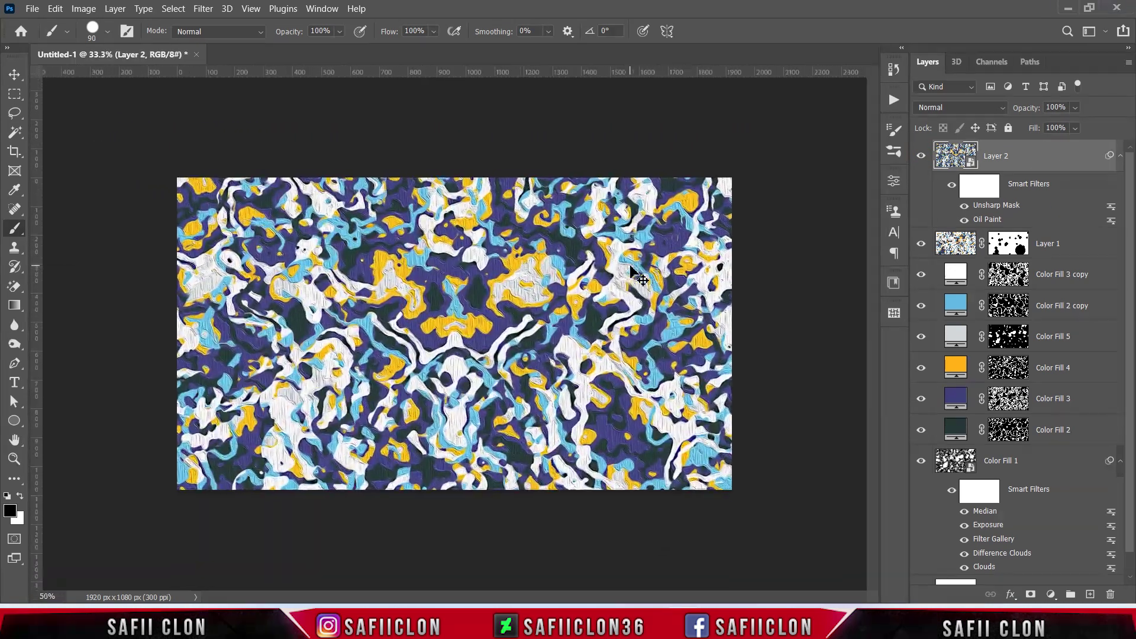
key(ctrl+minus)
key(ctrl+minus)
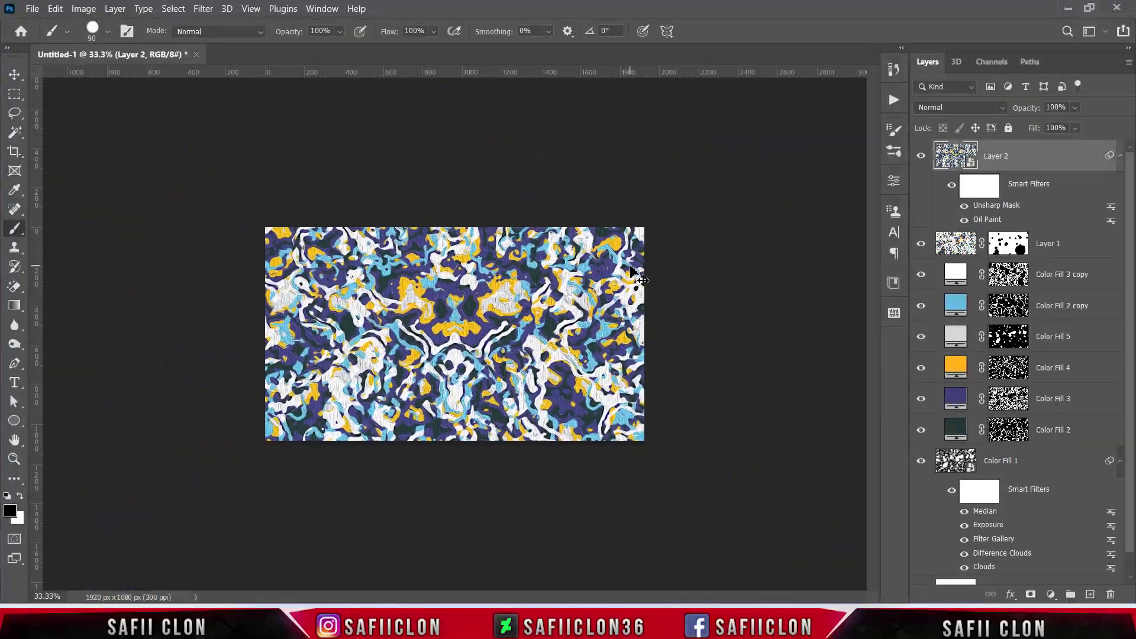
key(ctrl+plus)
key(ctrl+plus)
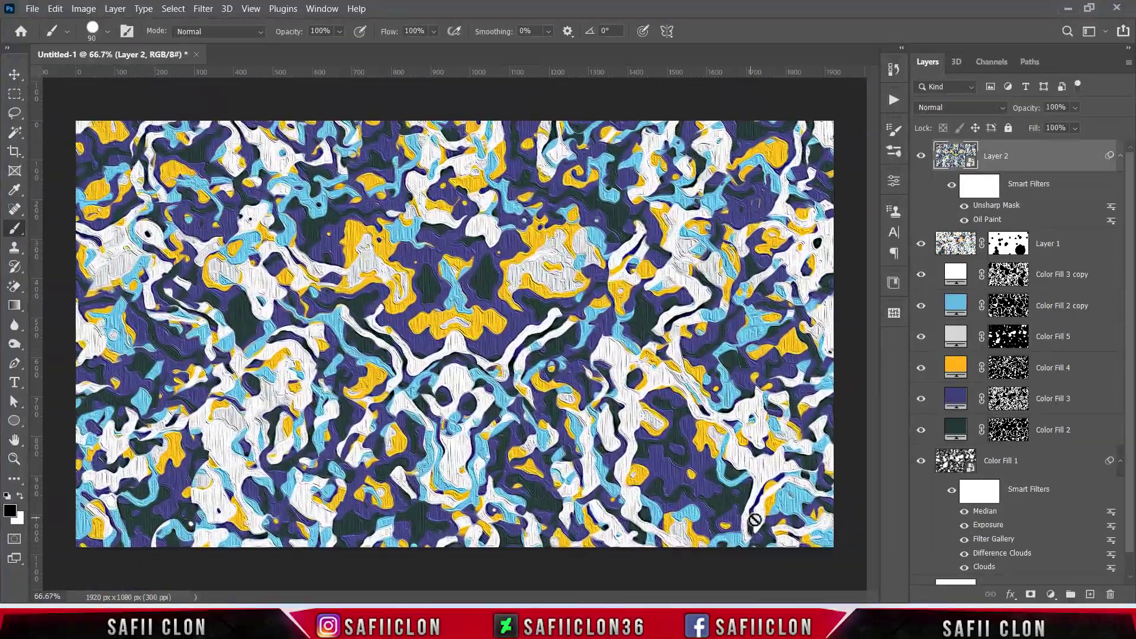